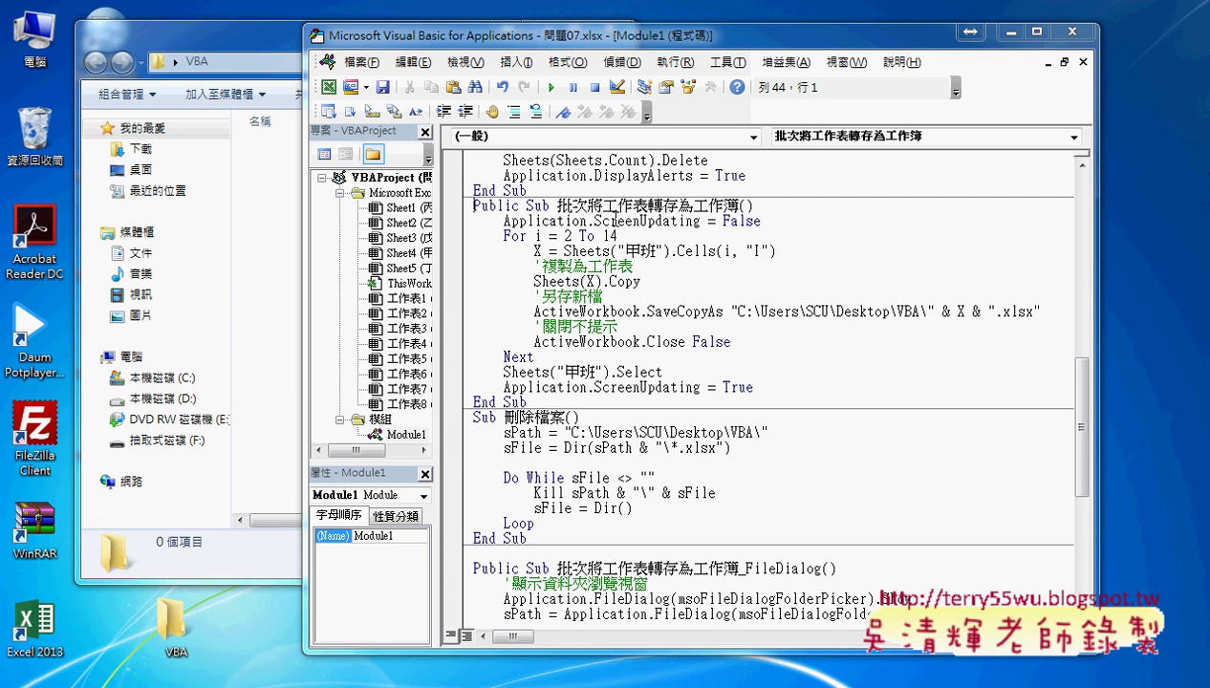
Step: Bring the 問題07 workbook forward and scroll the sheet tabs to show 乙班 through 庚班
left_click_drag(602, 205, 647, 206)
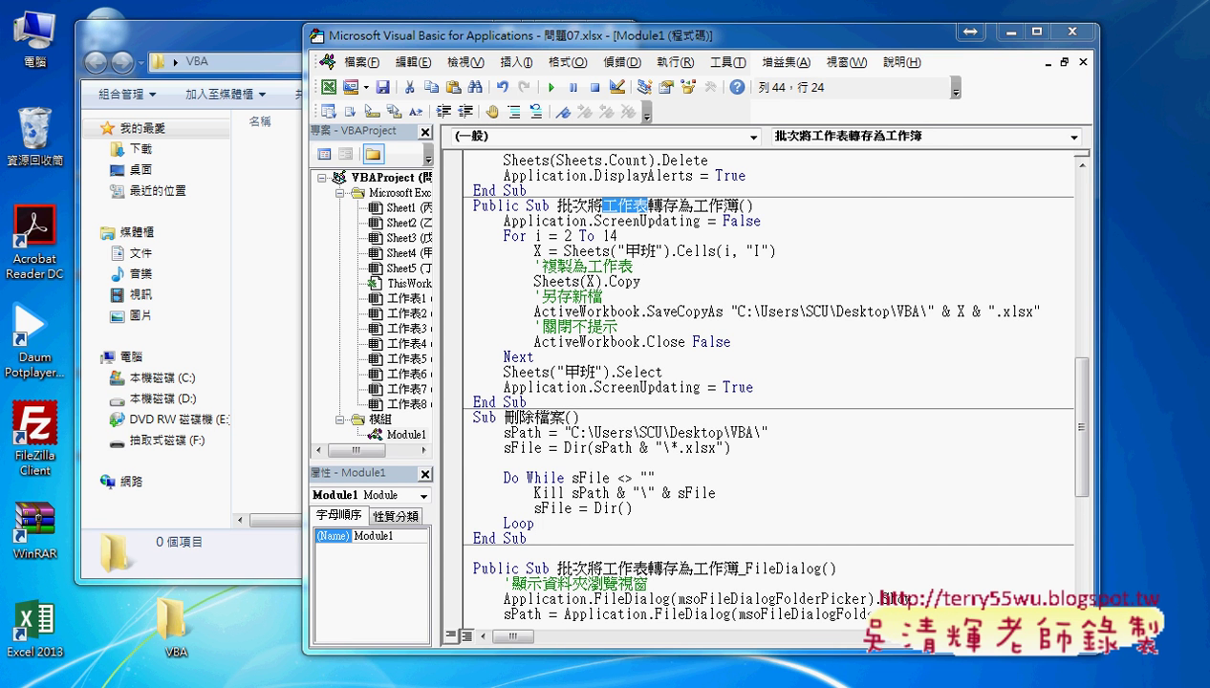
mouse_move(316, 680)
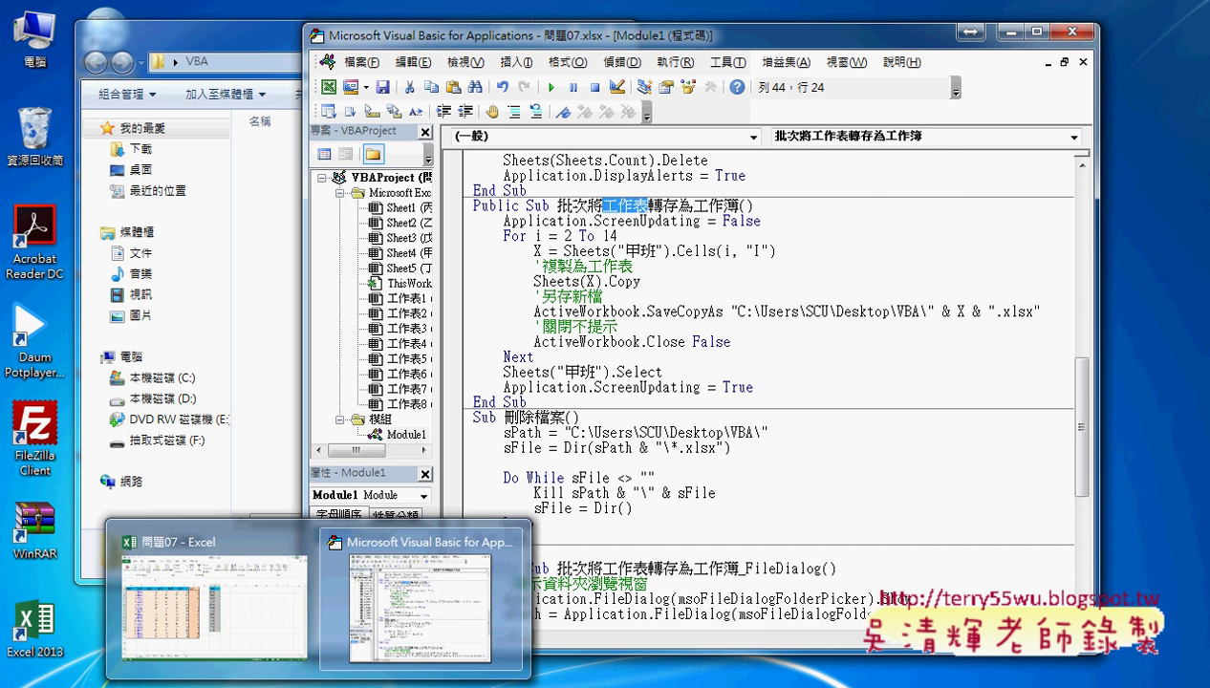
left_click(237, 637)
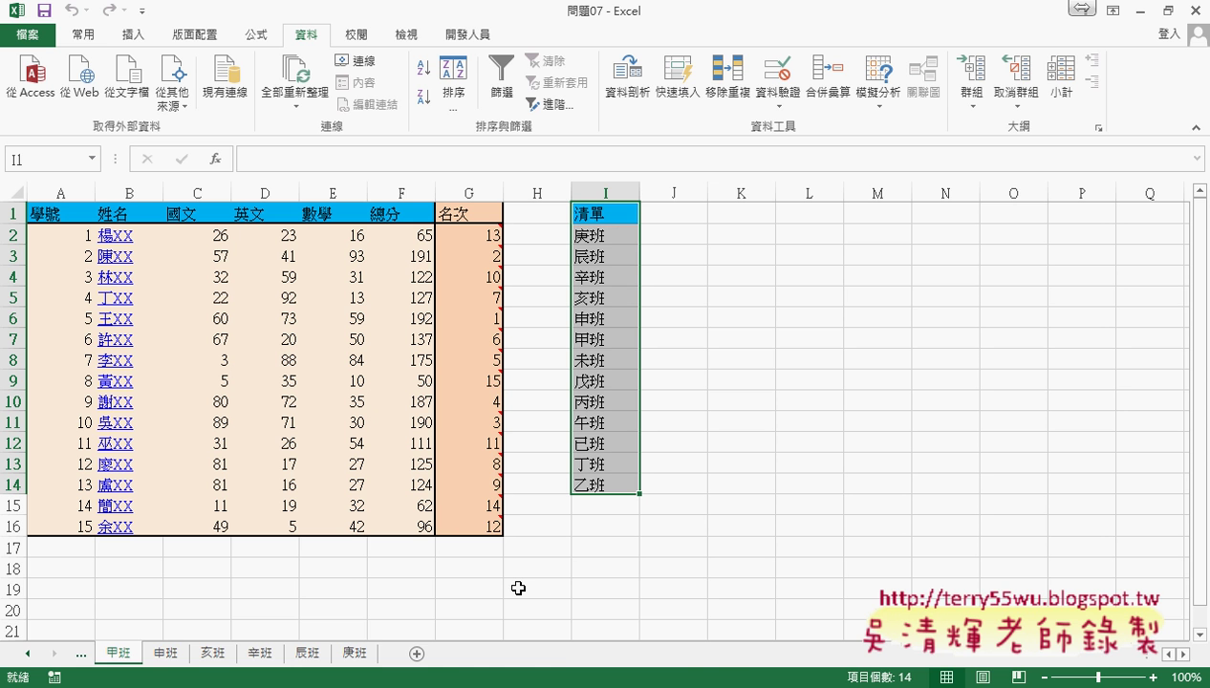
left_click(29, 654)
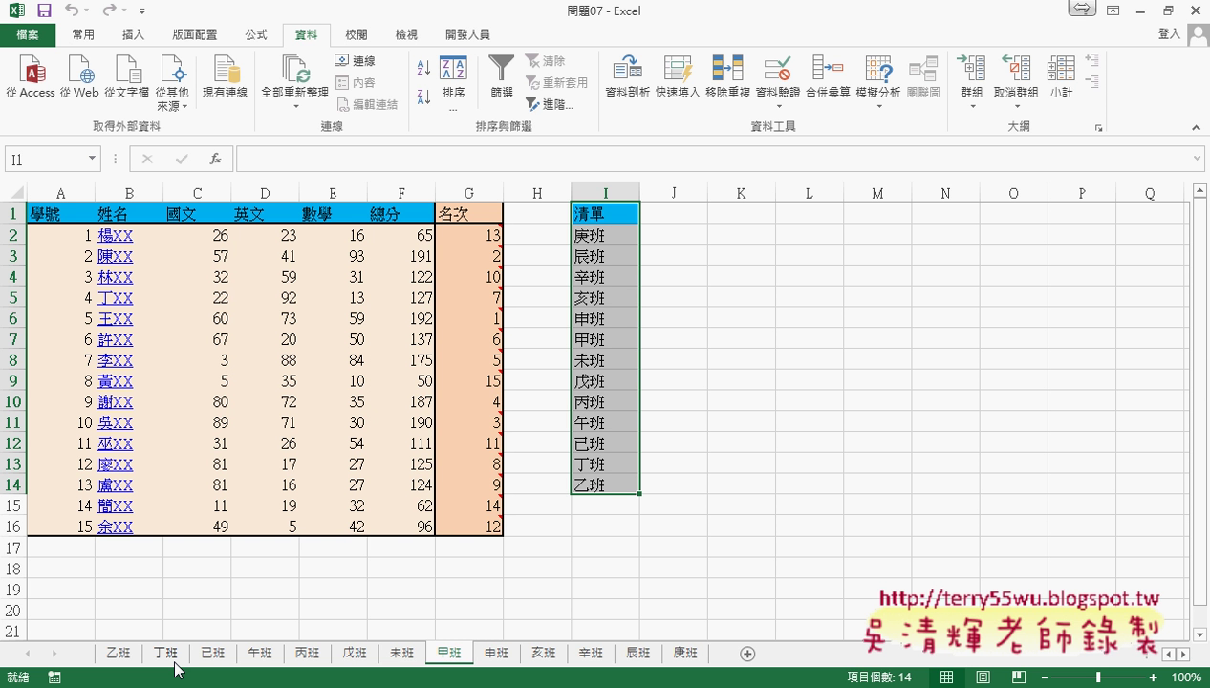
right_click(455, 658)
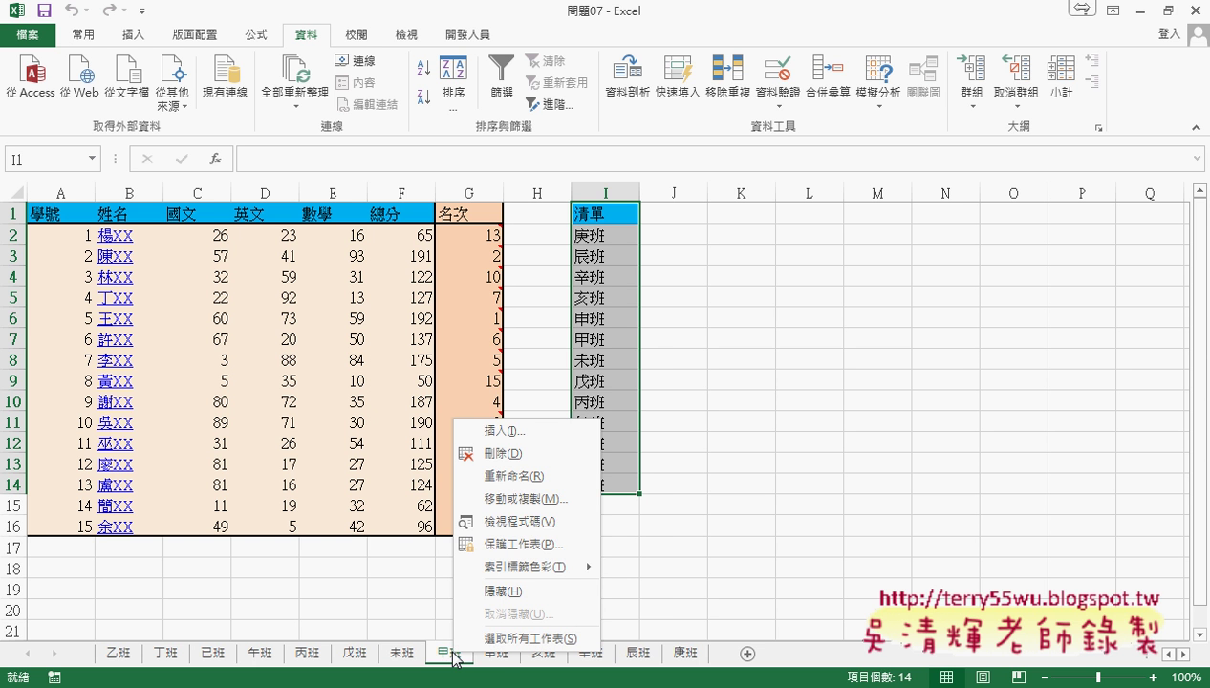
left_click(511, 499)
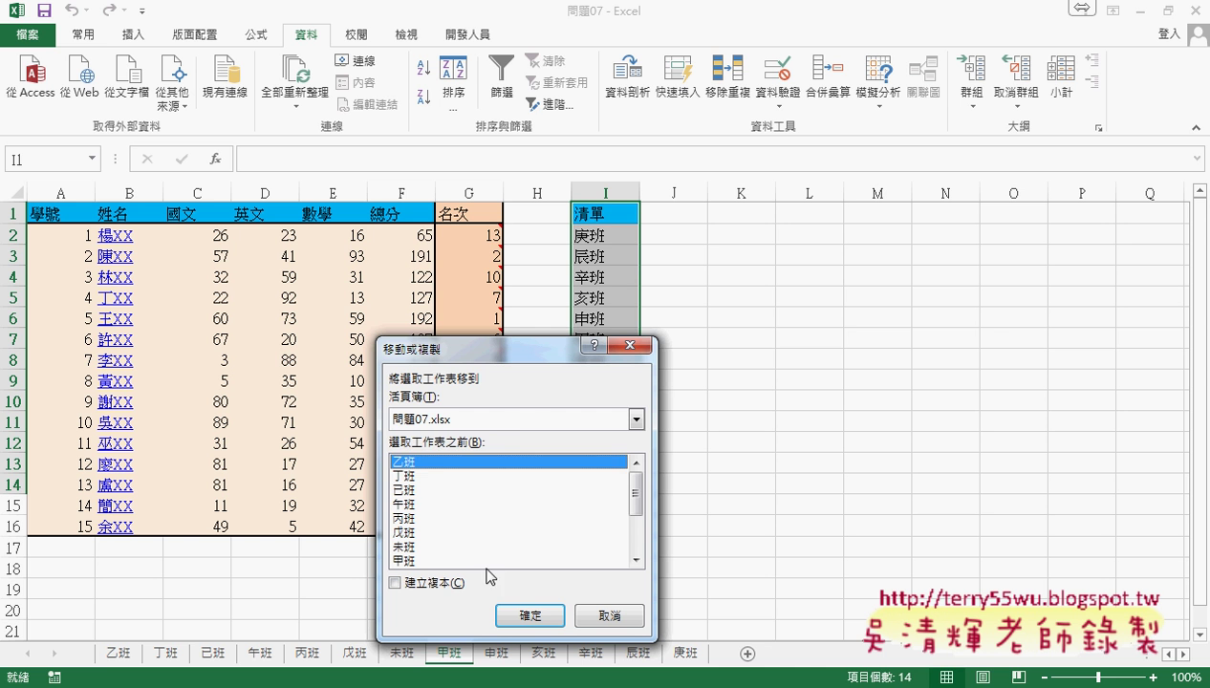
left_click(512, 428)
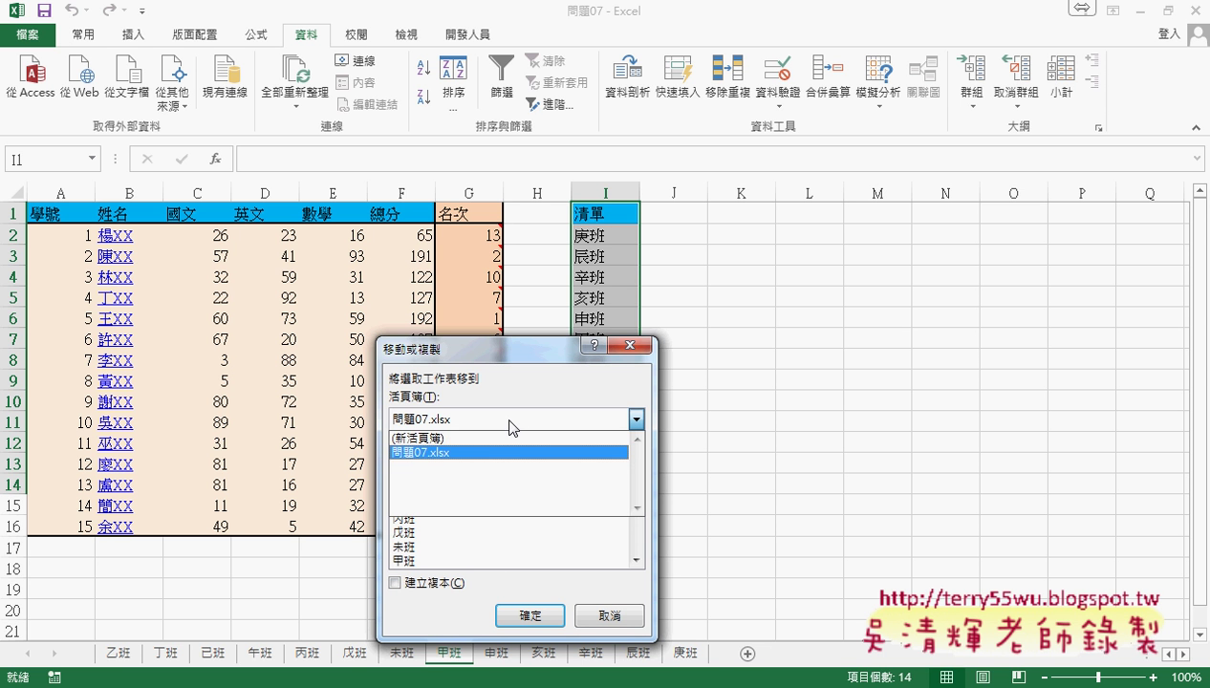
left_click(464, 448)
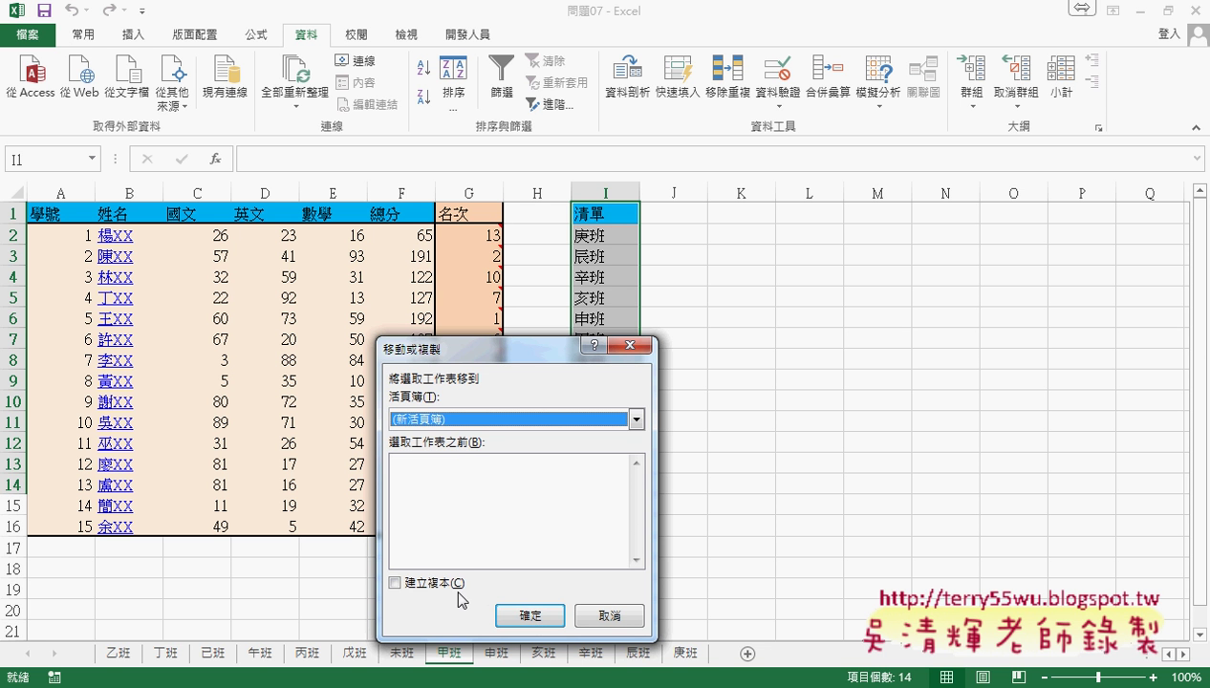
left_click(402, 584)
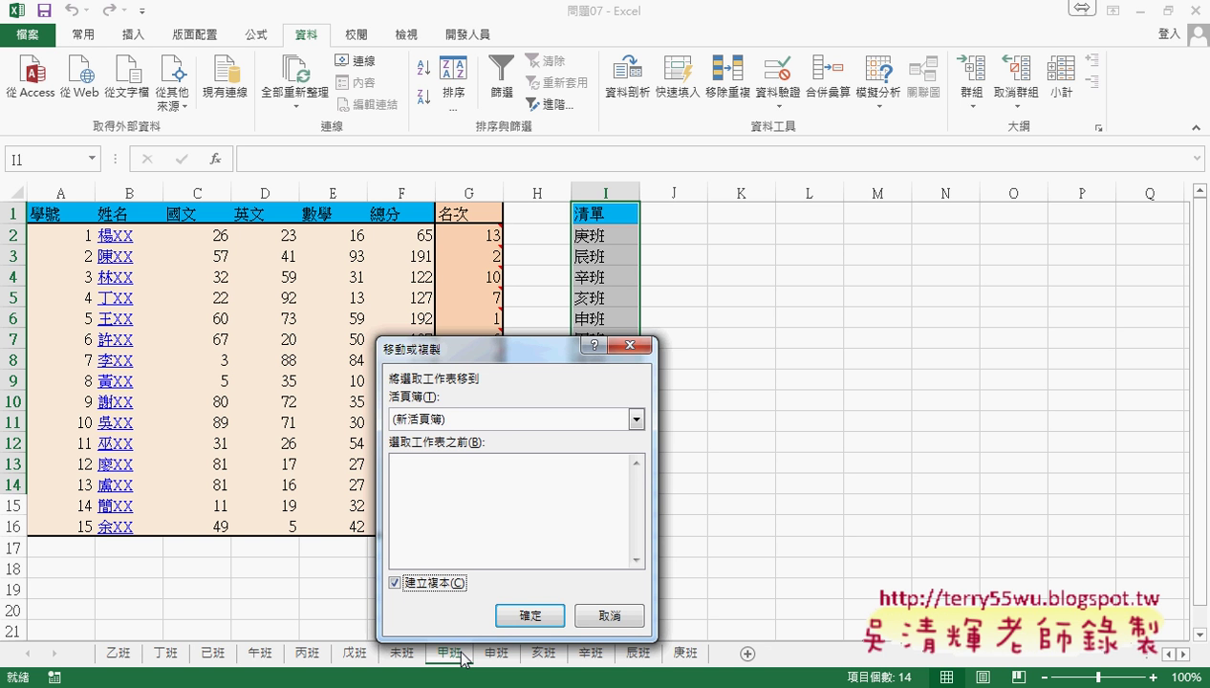
left_click(619, 616)
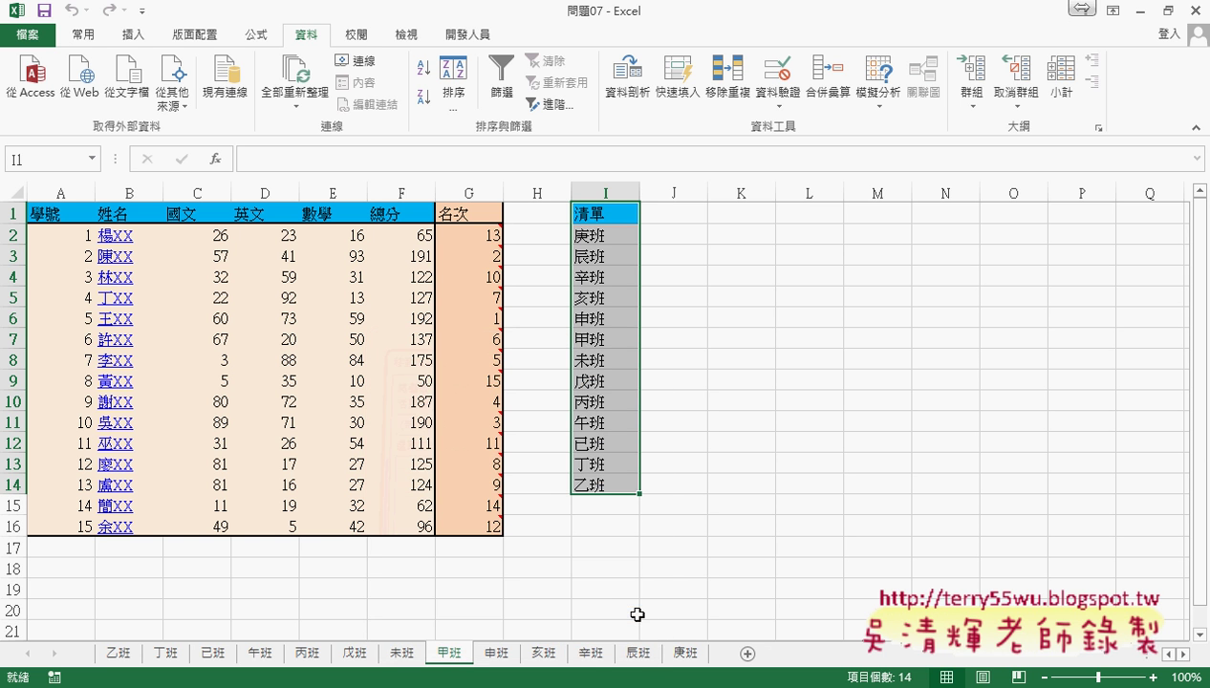
Step: Scroll up to the 批次將工作表轉存為工作簿 sub and highlight its name and loop range 2 To 14
mouse_move(447, 625)
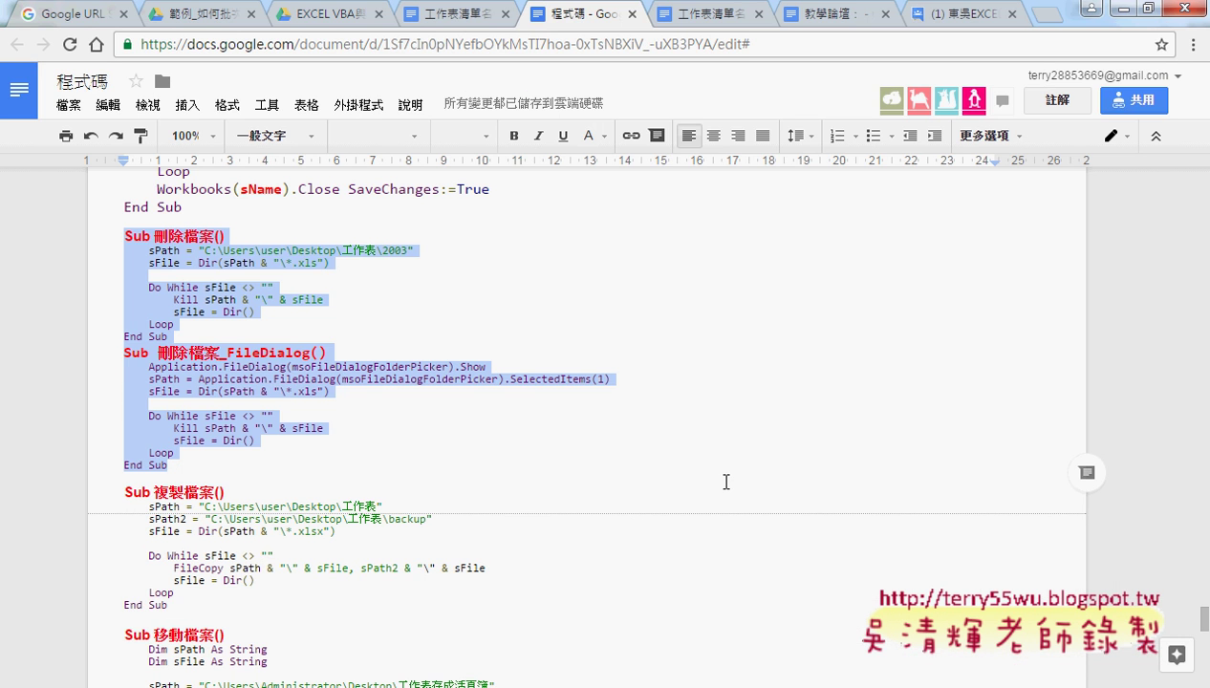
scroll(723, 481, "up", 5)
scroll(726, 483, "up", 5)
scroll(724, 481, "up", 5)
scroll(723, 481, "up", 5)
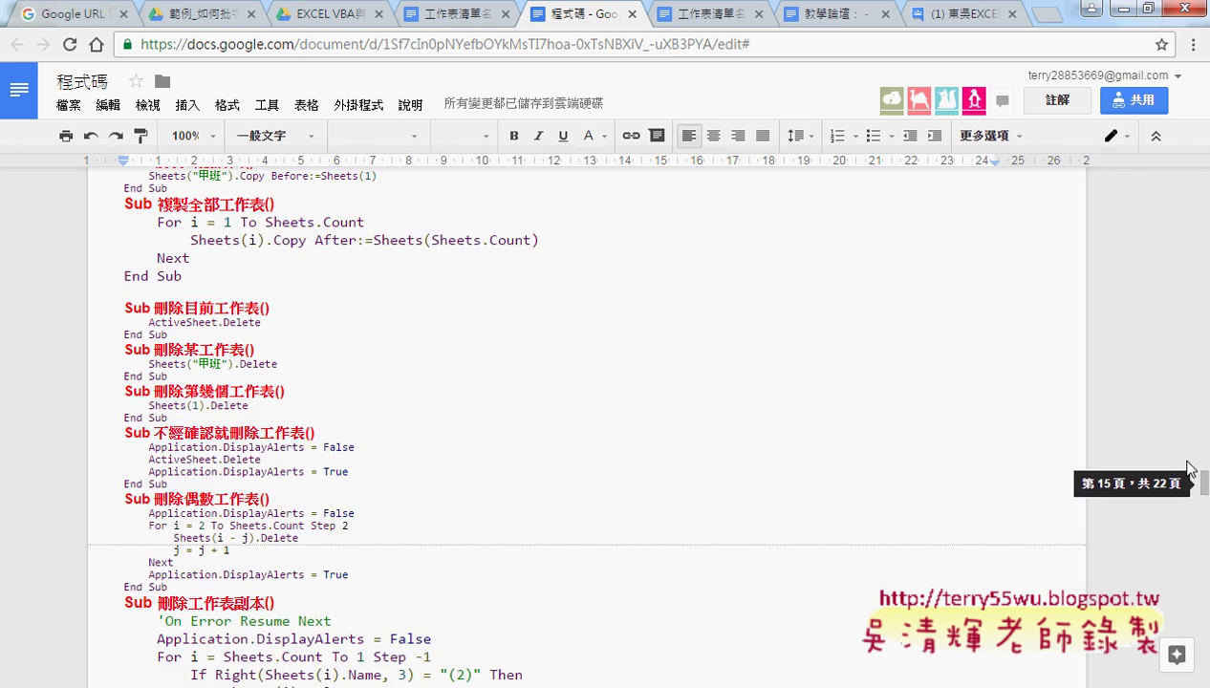
mouse_move(1191, 478)
left_mouse_down()
mouse_move(1206, 268)
mouse_move(1206, 293)
left_mouse_up()
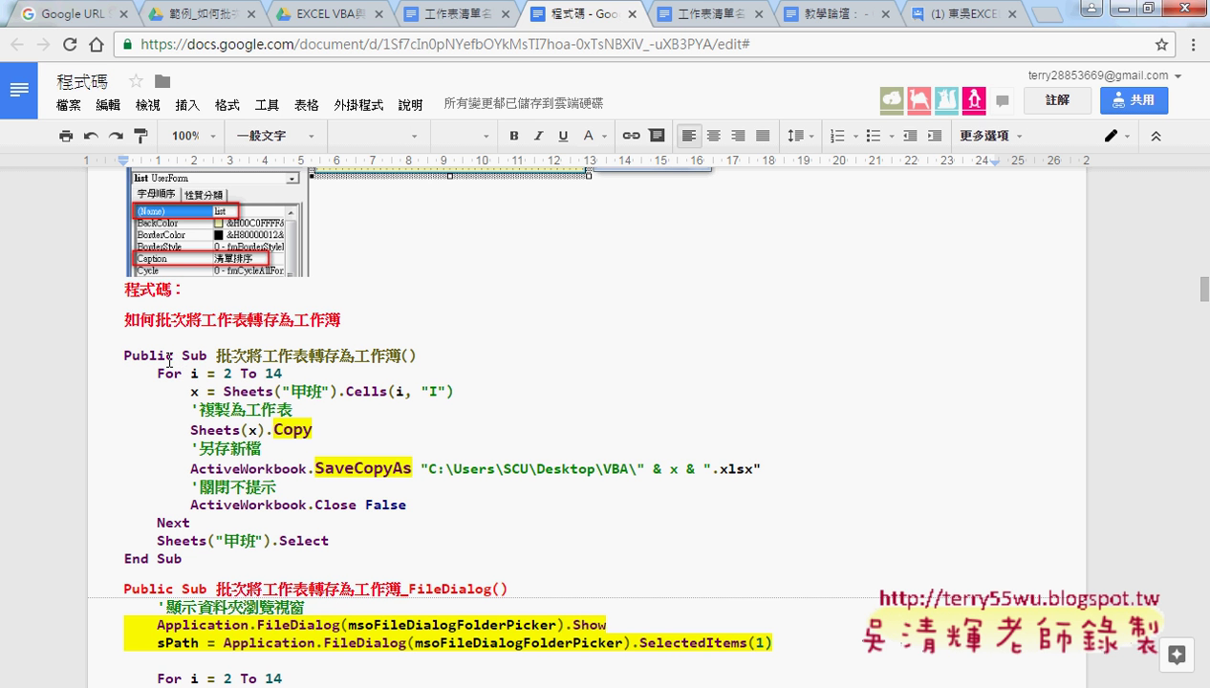
left_click_drag(213, 356, 273, 359)
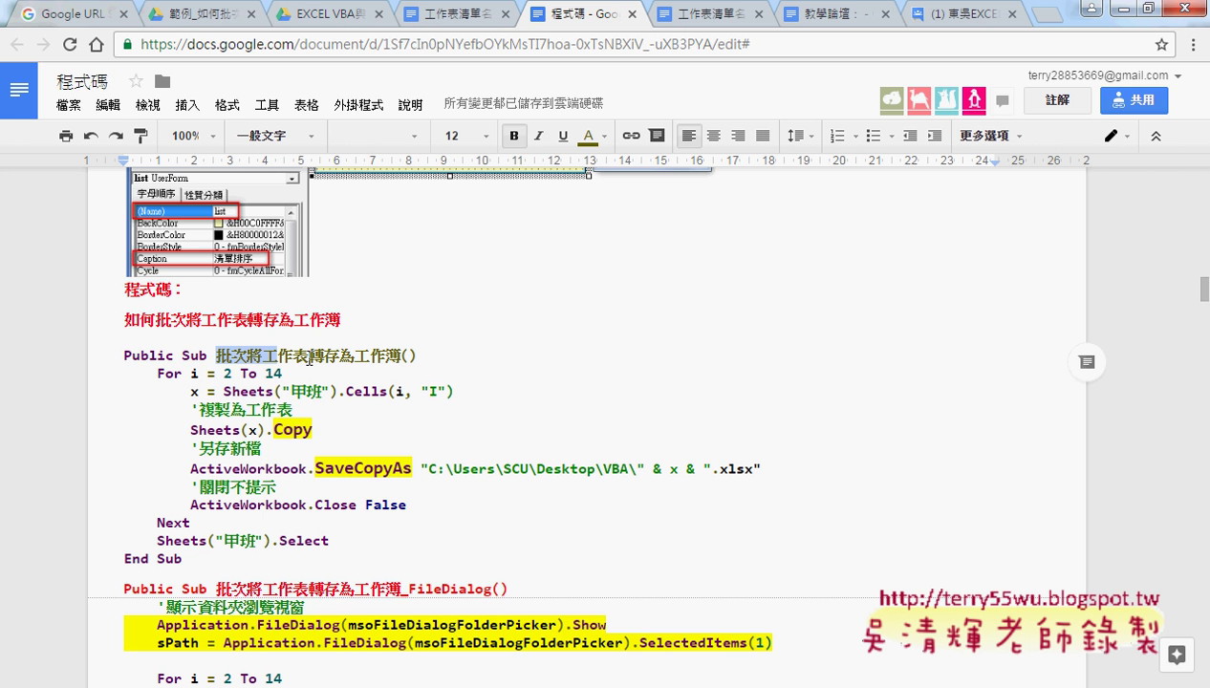
left_click_drag(401, 358, 353, 359)
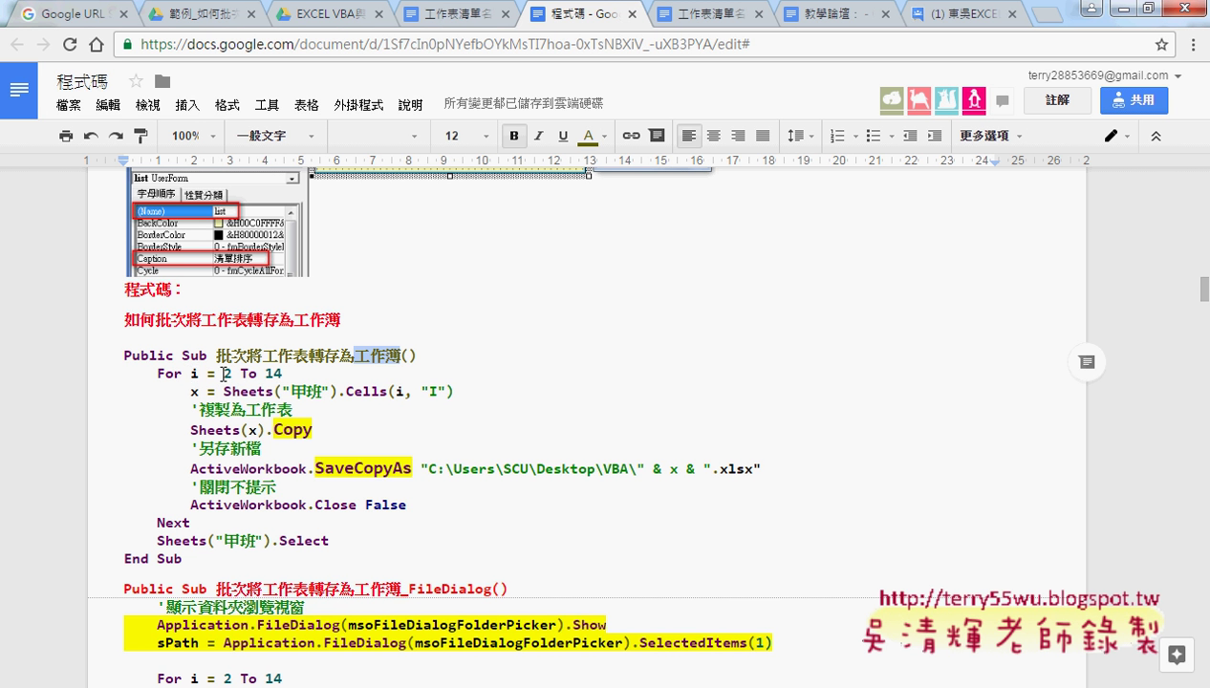
left_click_drag(223, 374, 283, 373)
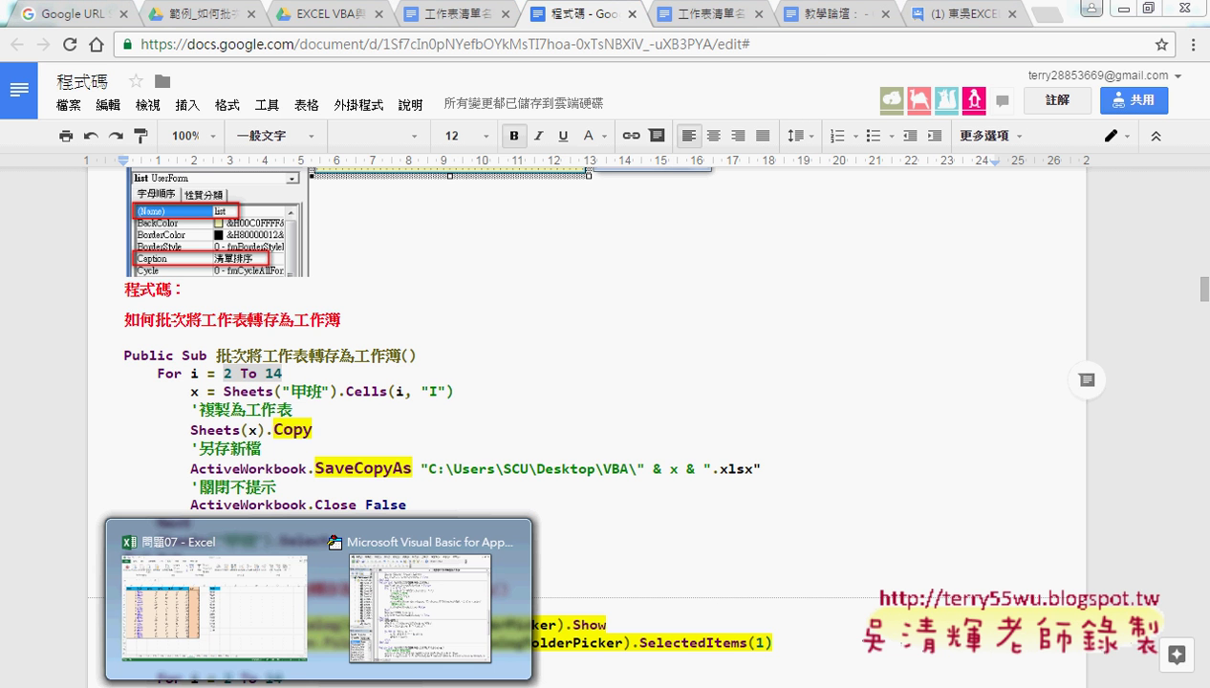
Step: In Excel, select the class names in I2:I14 to match the loop's rows 2 to 14
left_click(263, 631)
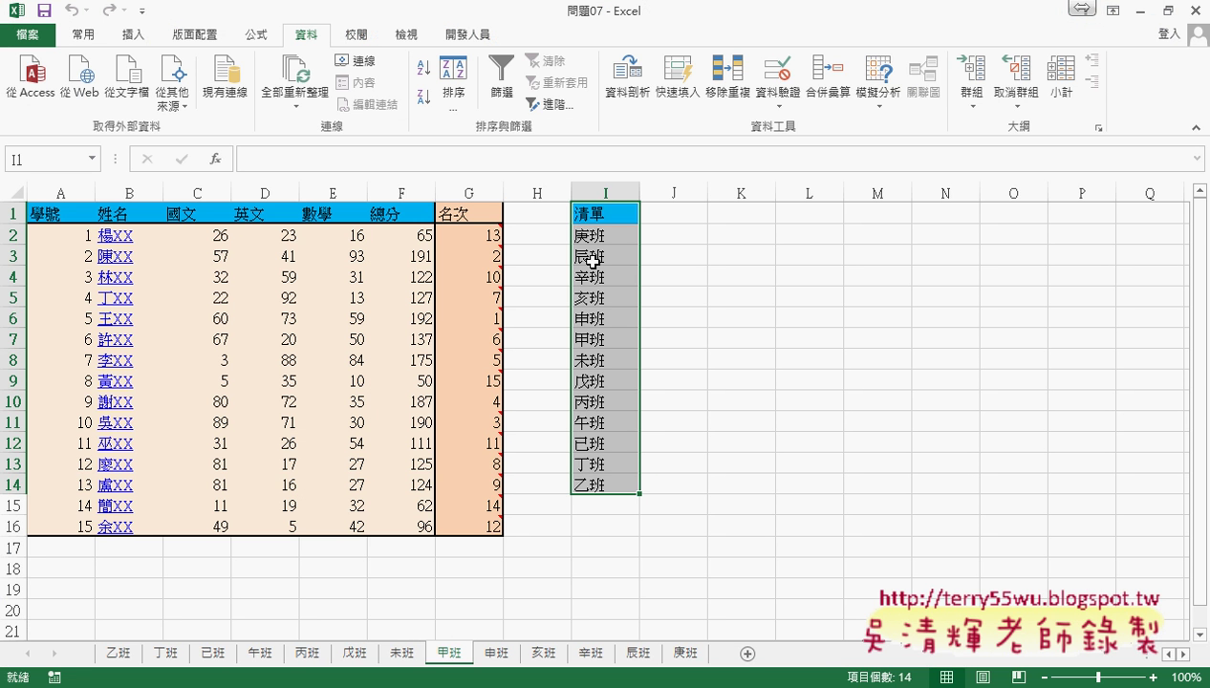
left_click_drag(588, 213, 604, 482)
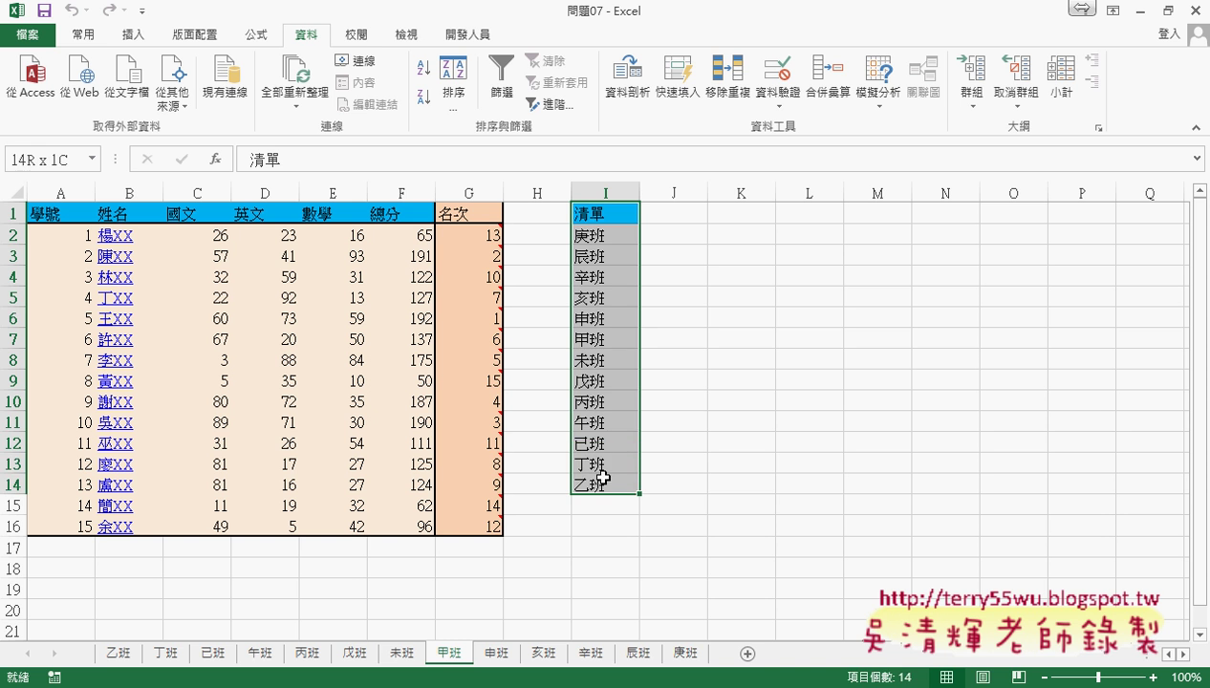
left_click(600, 256)
left_click(600, 256)
left_click(602, 277)
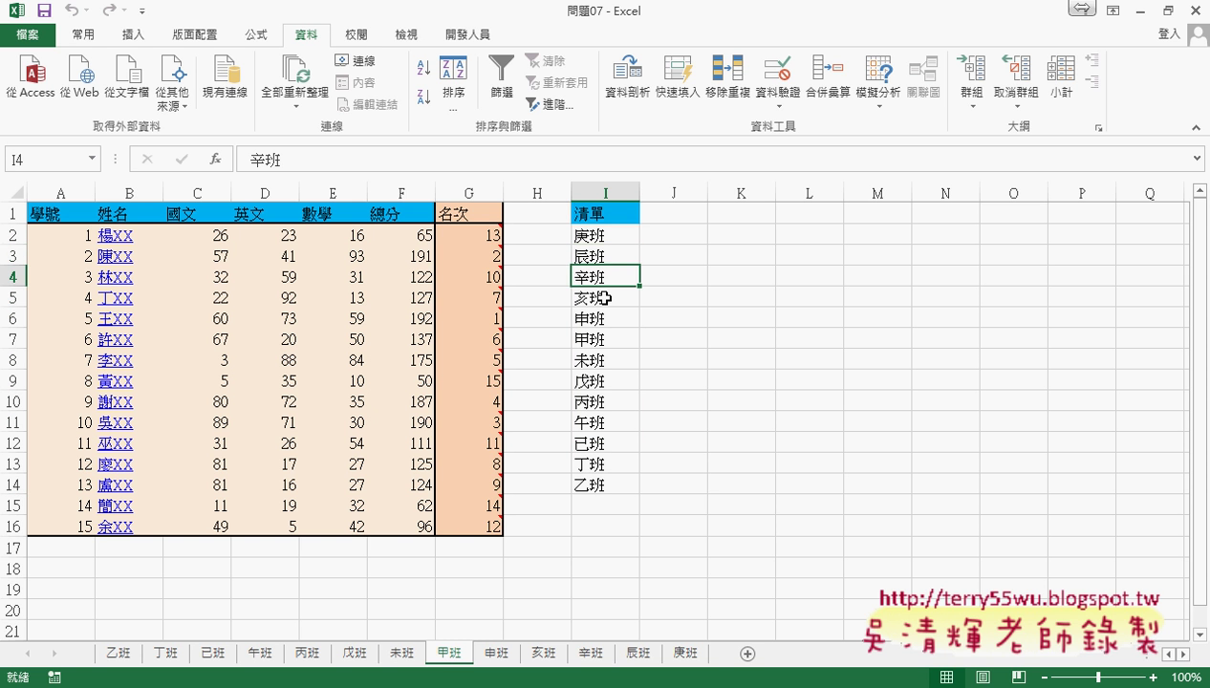
left_click(602, 298)
left_click(602, 319)
left_click(602, 340)
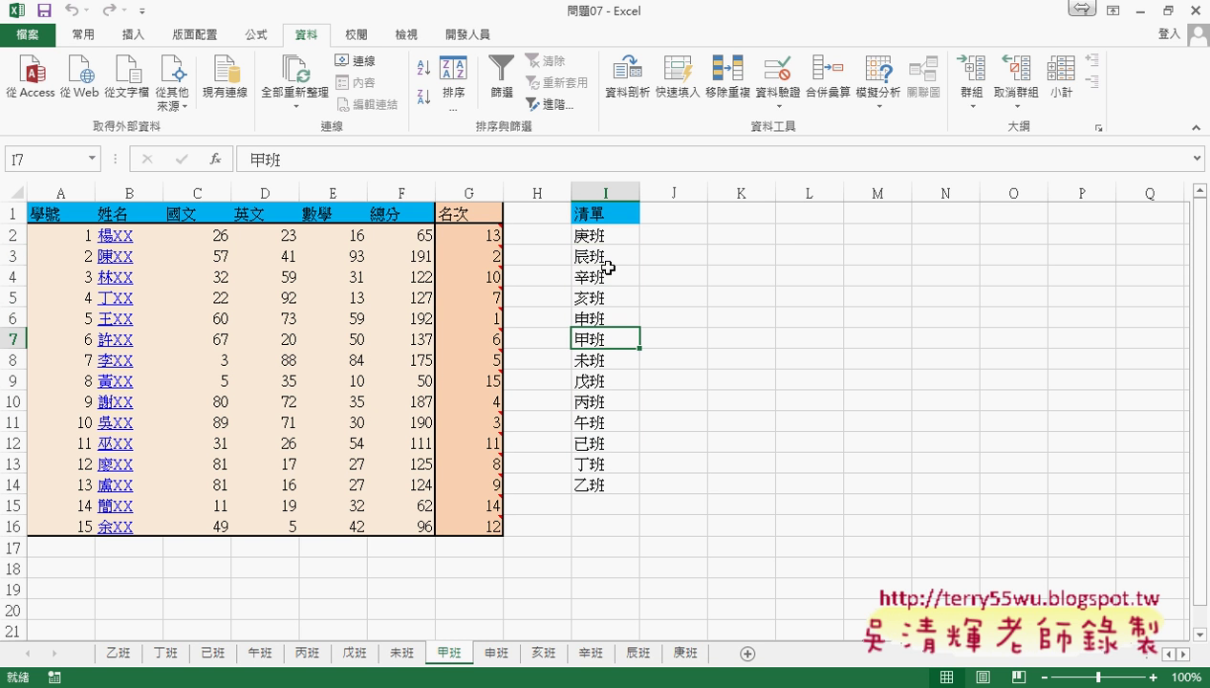
left_click_drag(596, 239, 607, 486)
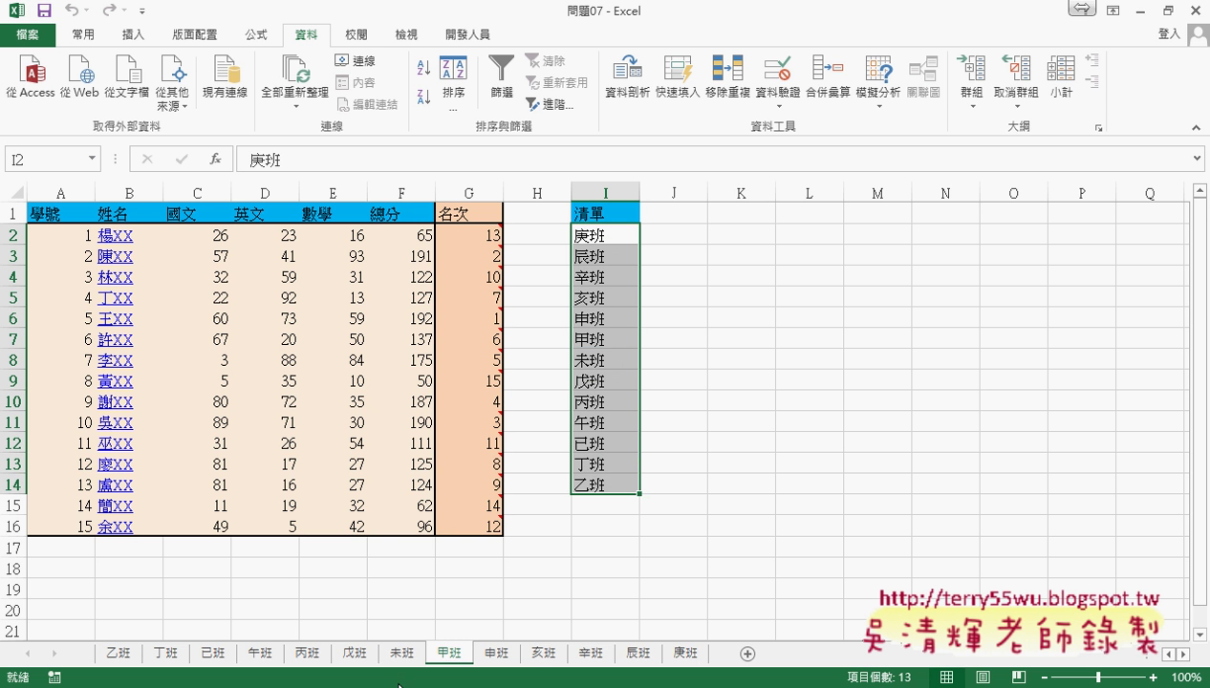
left_click(316, 685)
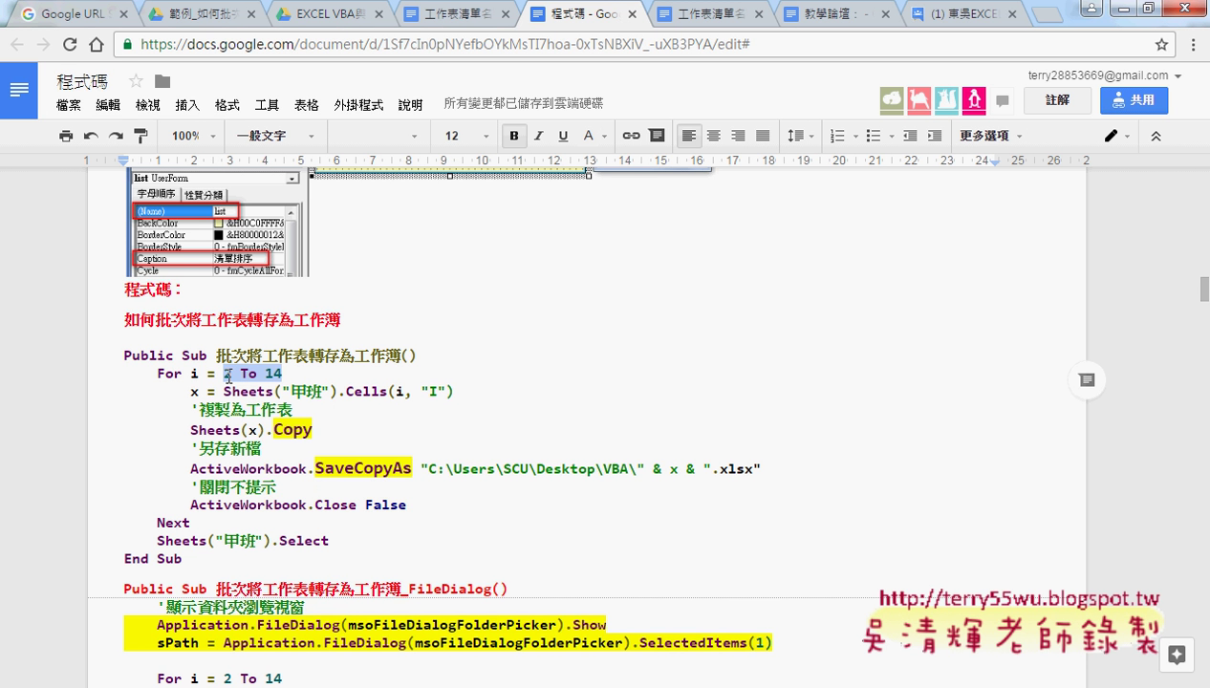
Step: Highlight the loop variable x and the Sheets(x).Copy statement in the reference code
left_click(179, 521)
left_click_drag(189, 391, 471, 391)
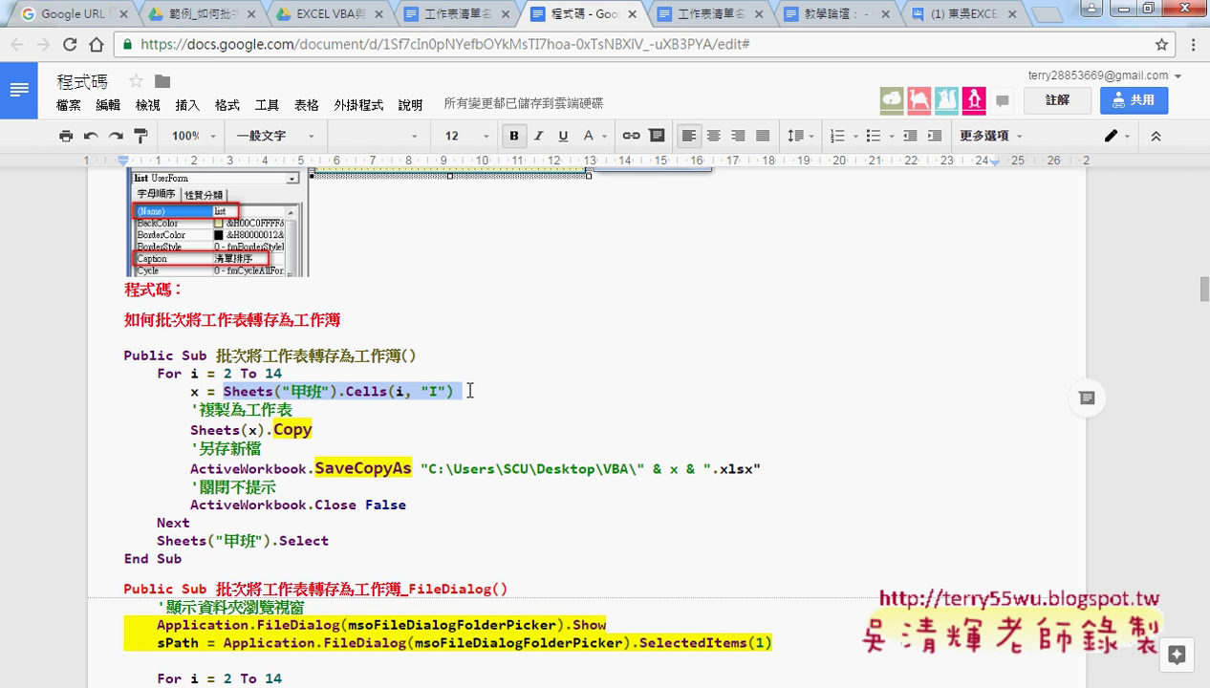
left_click(319, 432)
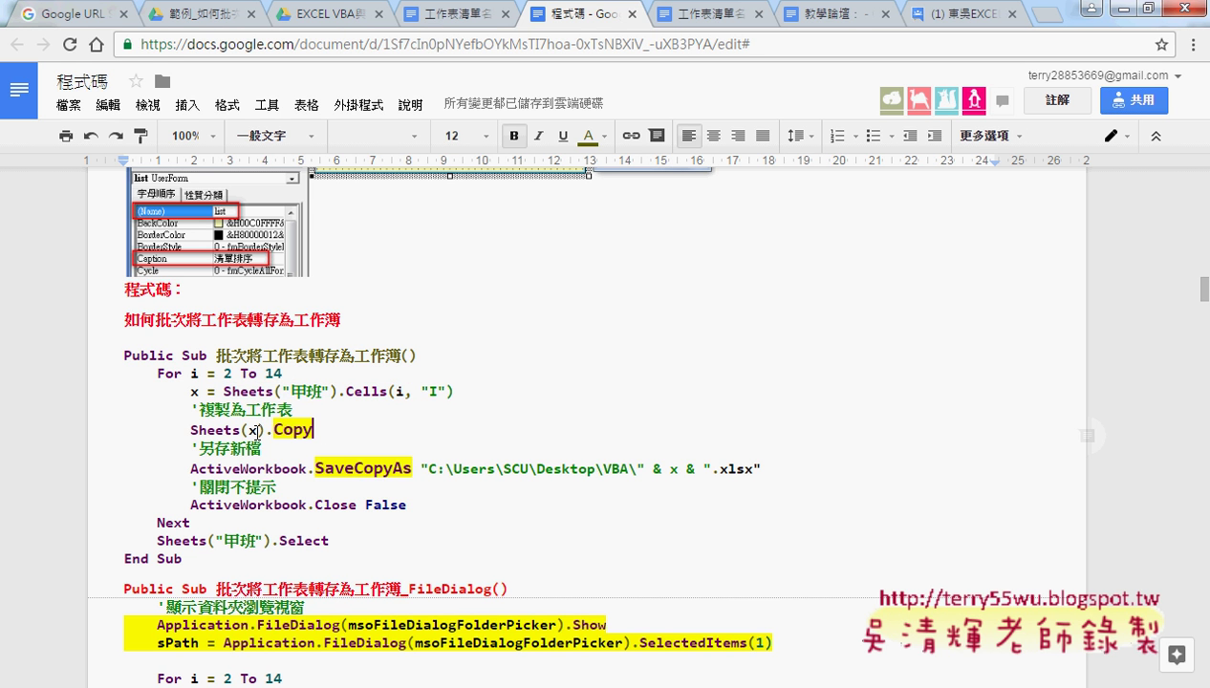
left_click_drag(319, 432, 191, 432)
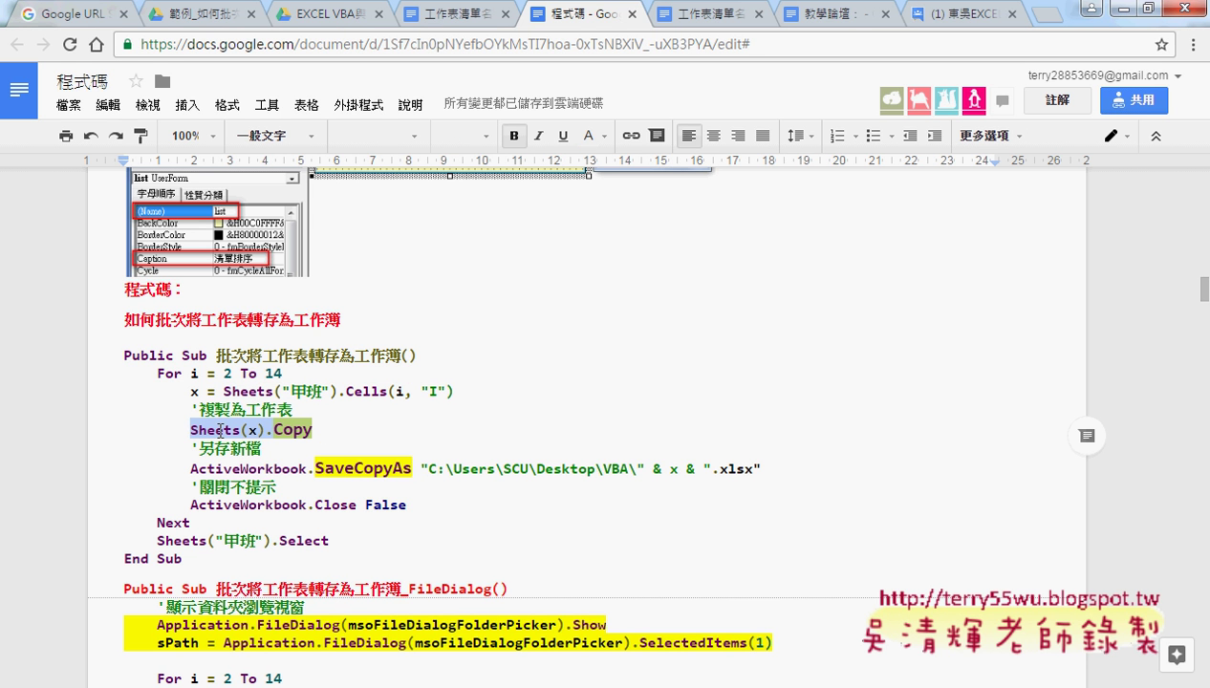
mouse_move(316, 685)
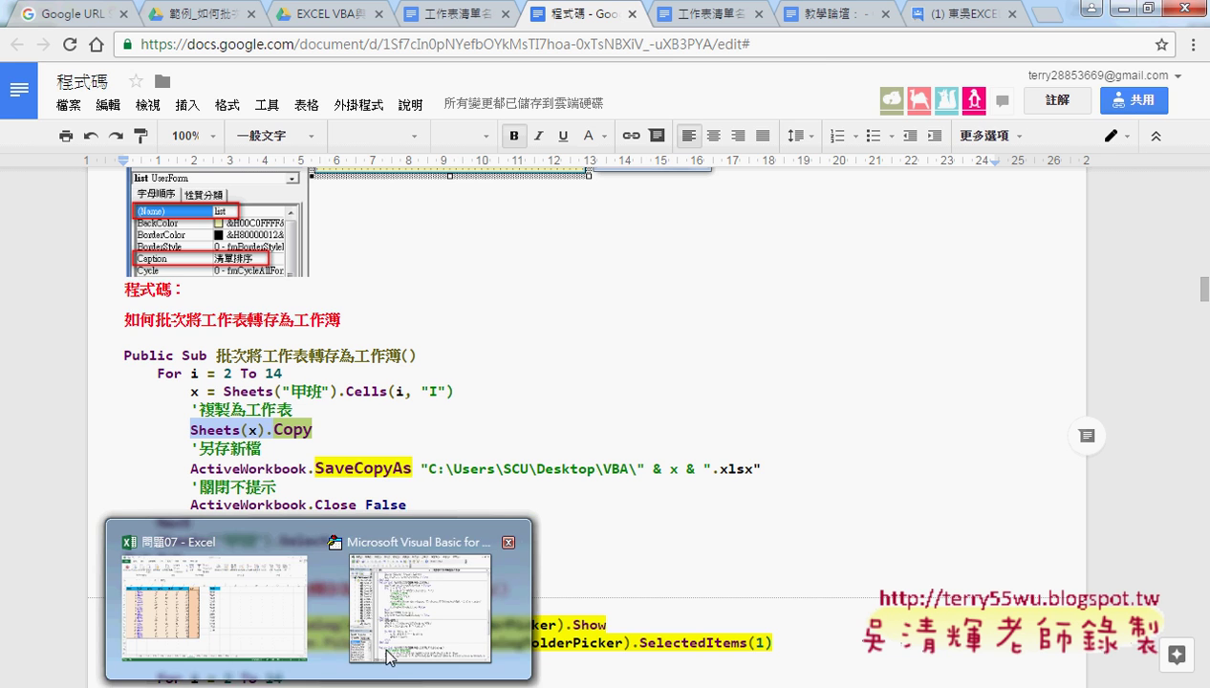
left_click(281, 636)
Step: Place the VBA editor beside column I and highlight the loop's X and Sheets(X)
left_click(623, 236)
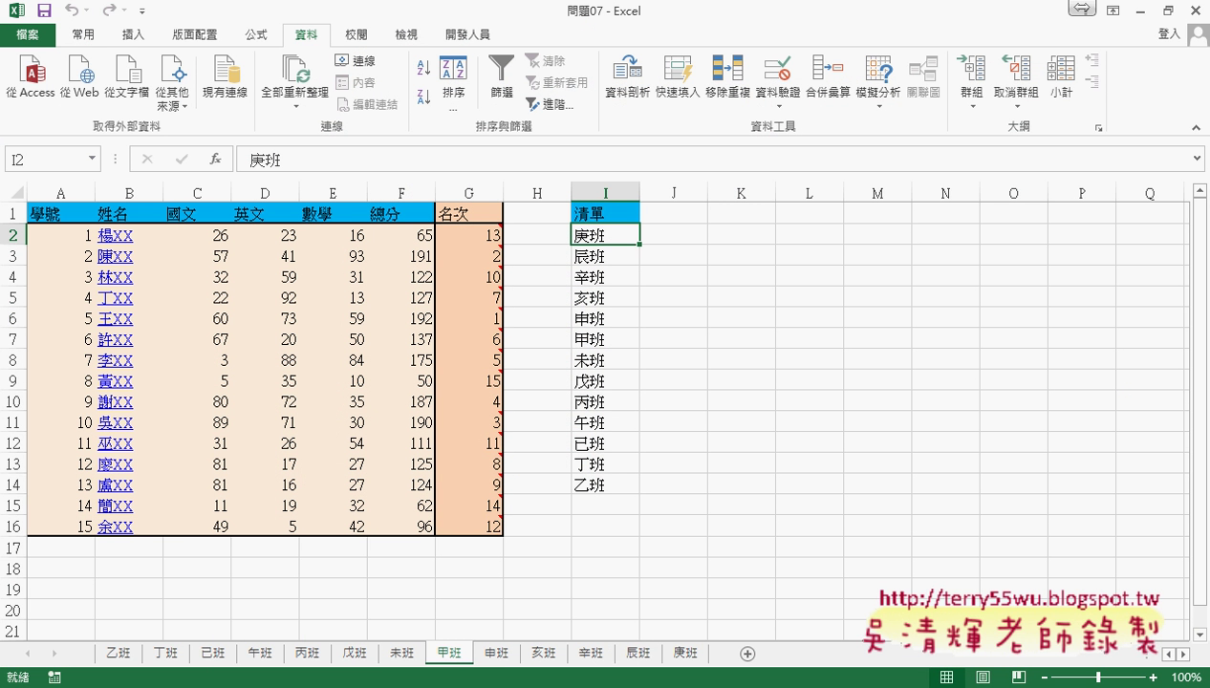
mouse_move(316, 685)
left_click(435, 535)
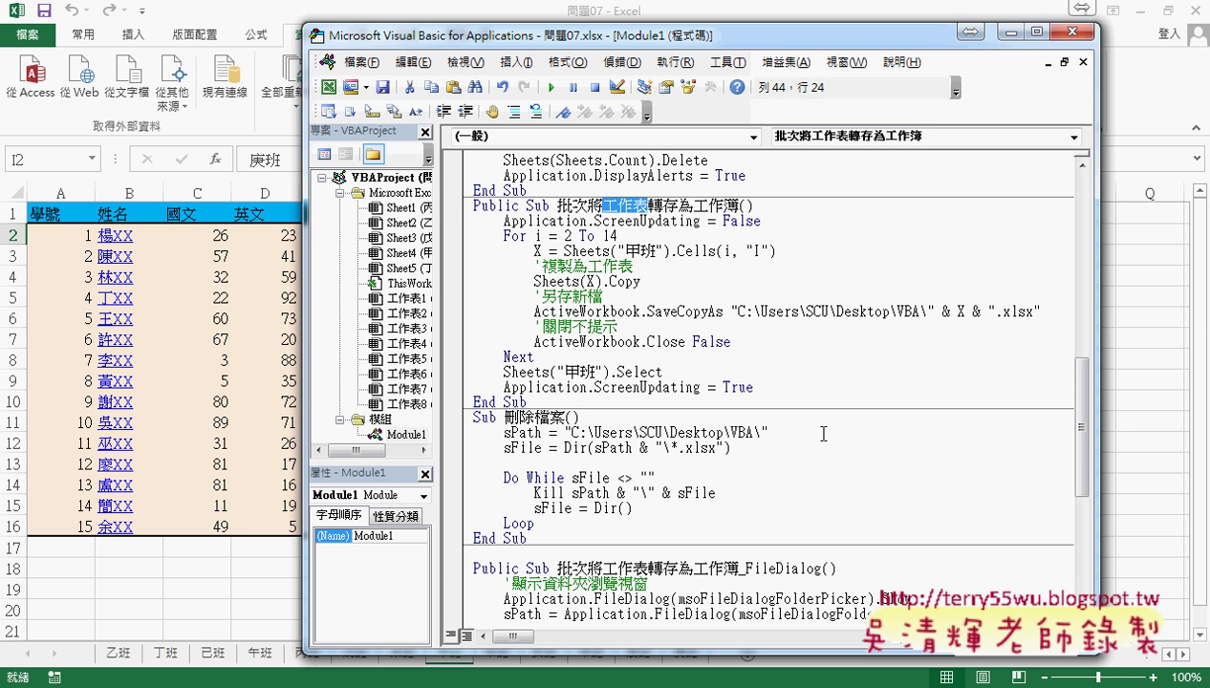
left_click_drag(733, 35, 1061, 17)
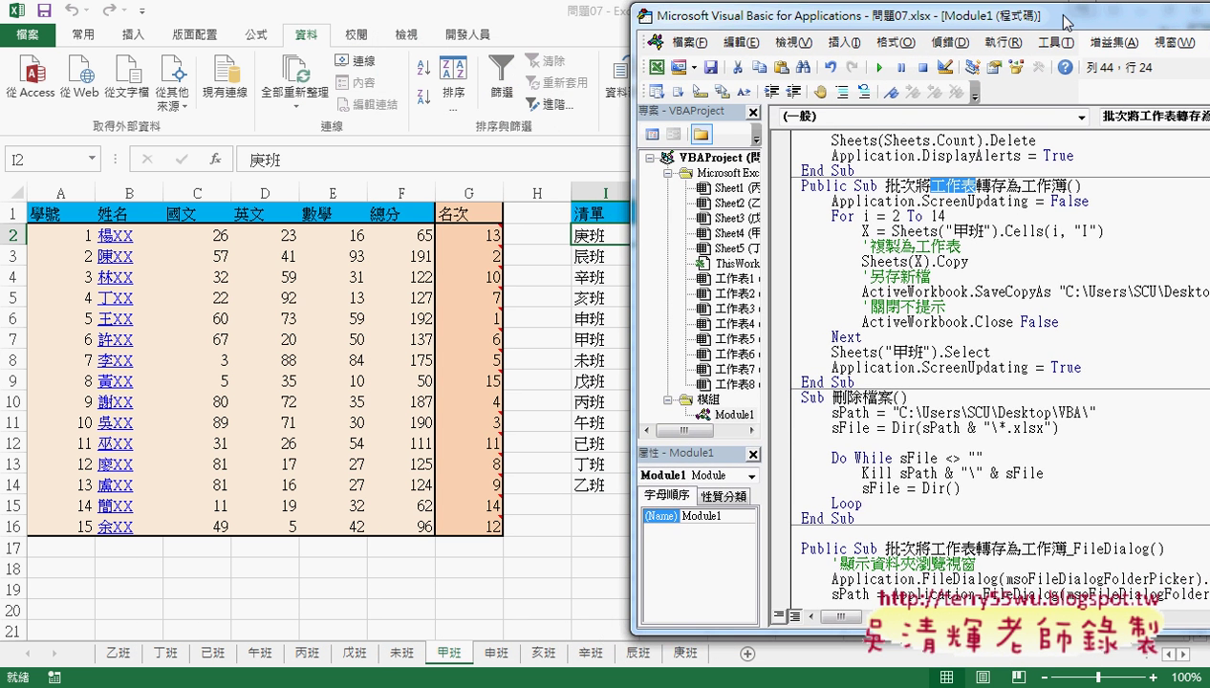
left_click(923, 204)
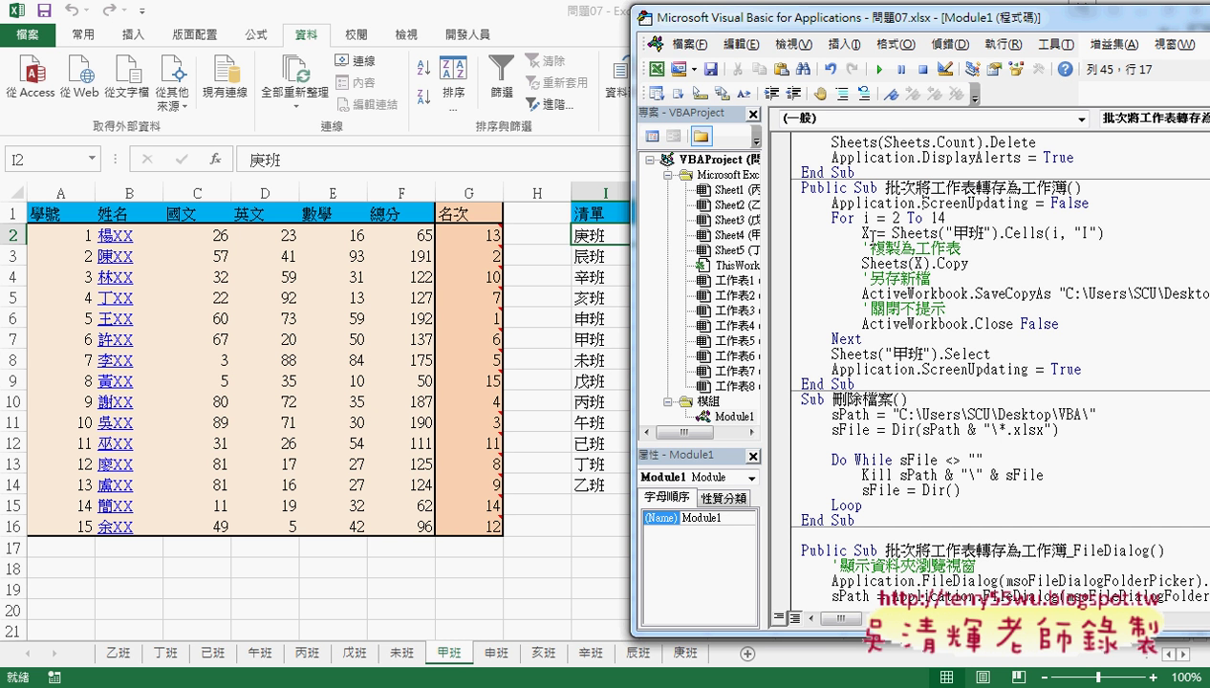
double_click(865, 232)
mouse_move(862, 263)
left_mouse_down()
mouse_move(929, 264)
mouse_move(861, 264)
left_mouse_up()
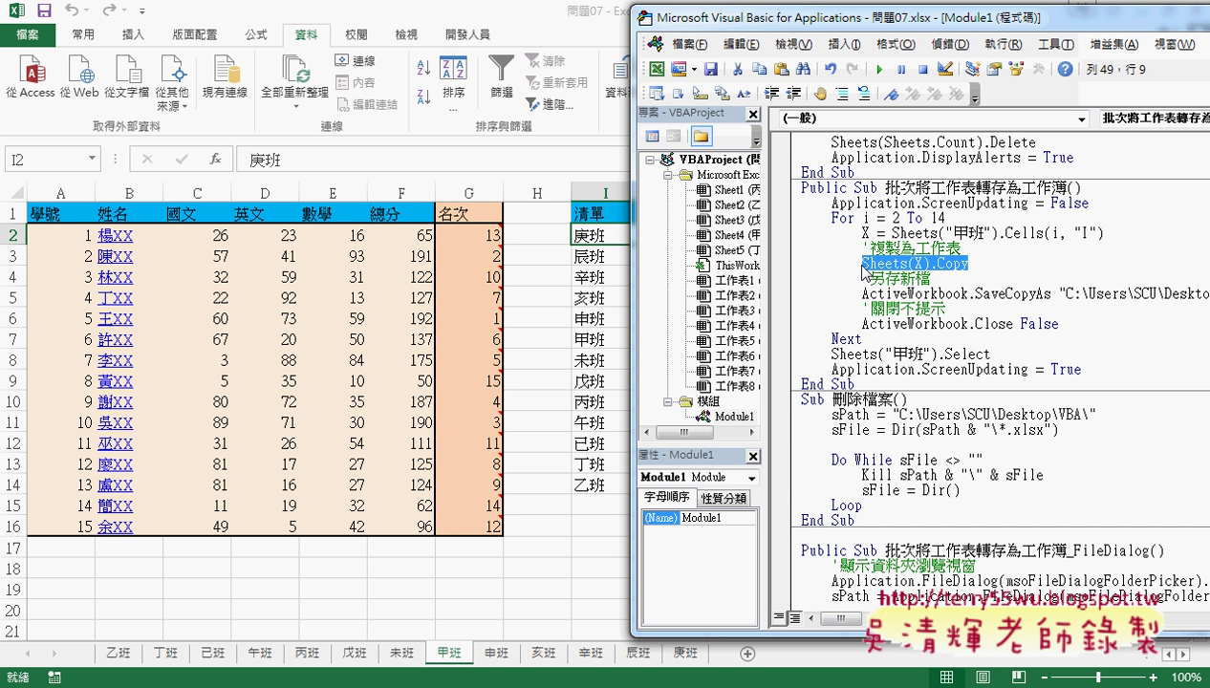
left_click(994, 262)
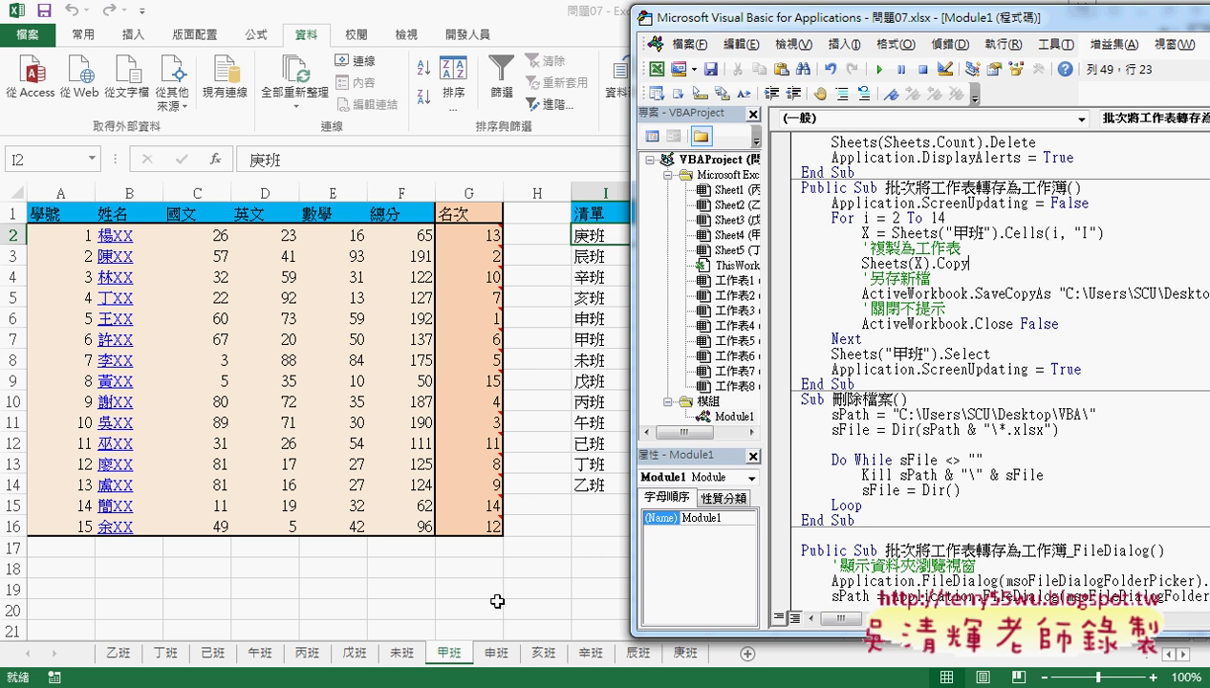
right_click(456, 655)
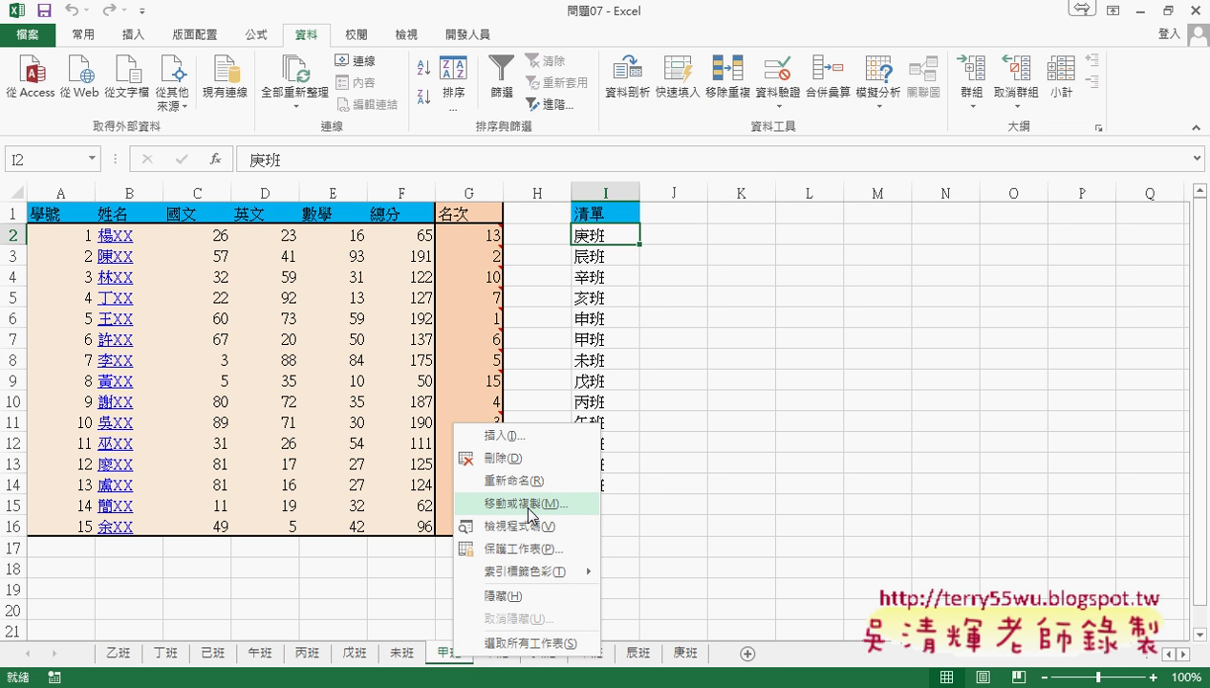
Step: Copy the 甲班 sheet within 問題07.xlsx via Move or Copy with Create a copy ticked
left_click(529, 504)
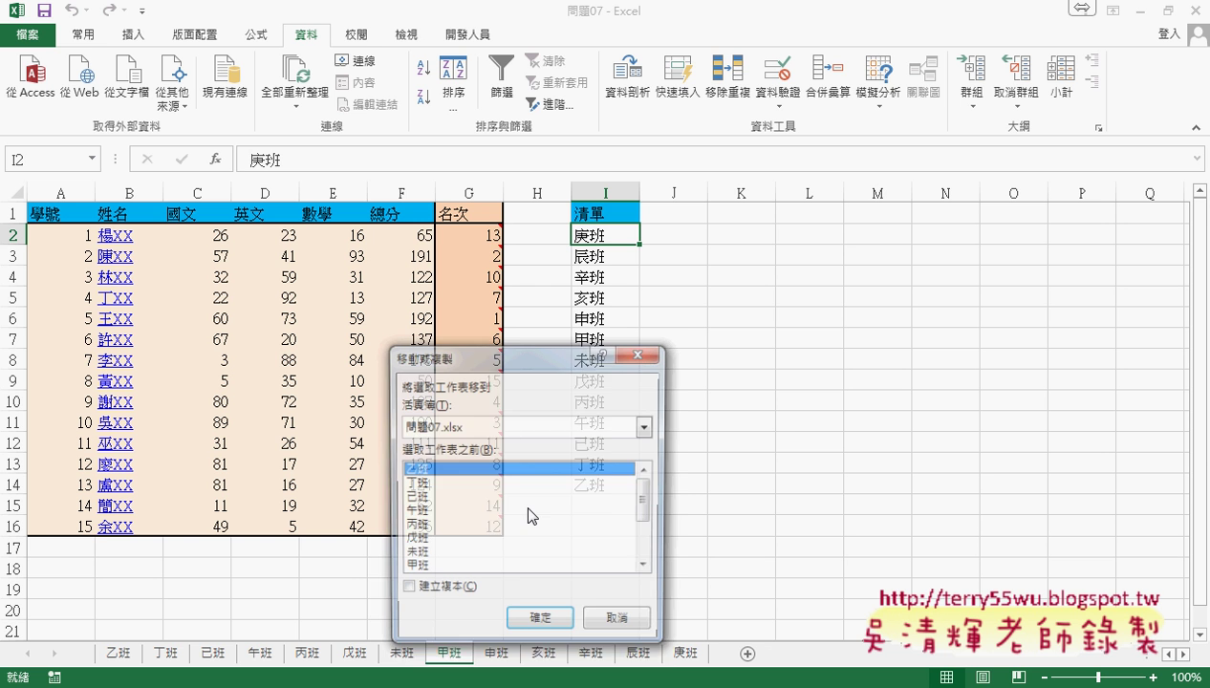
left_click(513, 427)
left_click(430, 445)
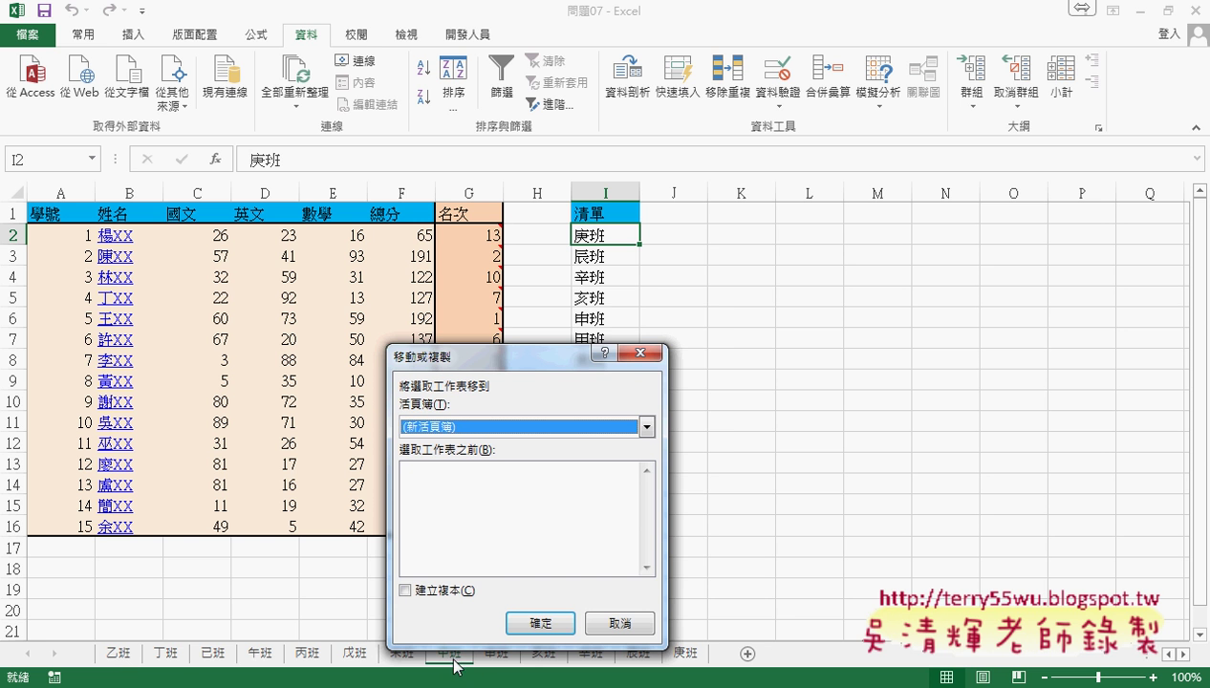
left_click_drag(534, 355, 577, 289)
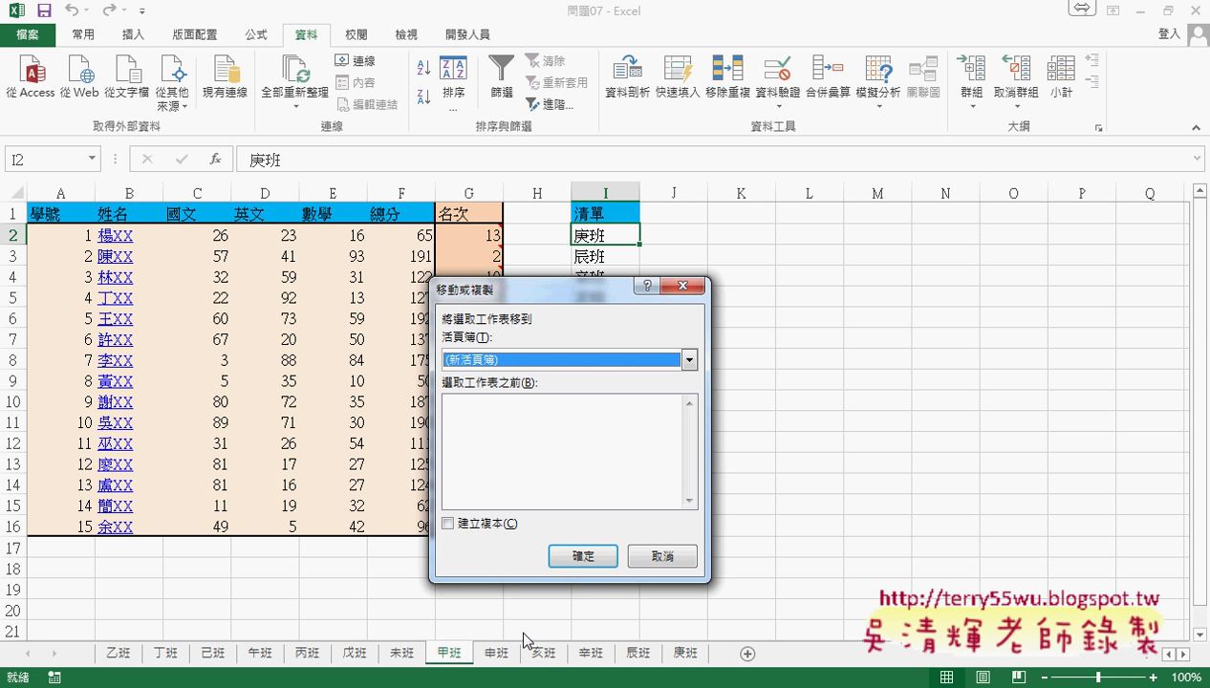
left_click(481, 363)
left_click(481, 392)
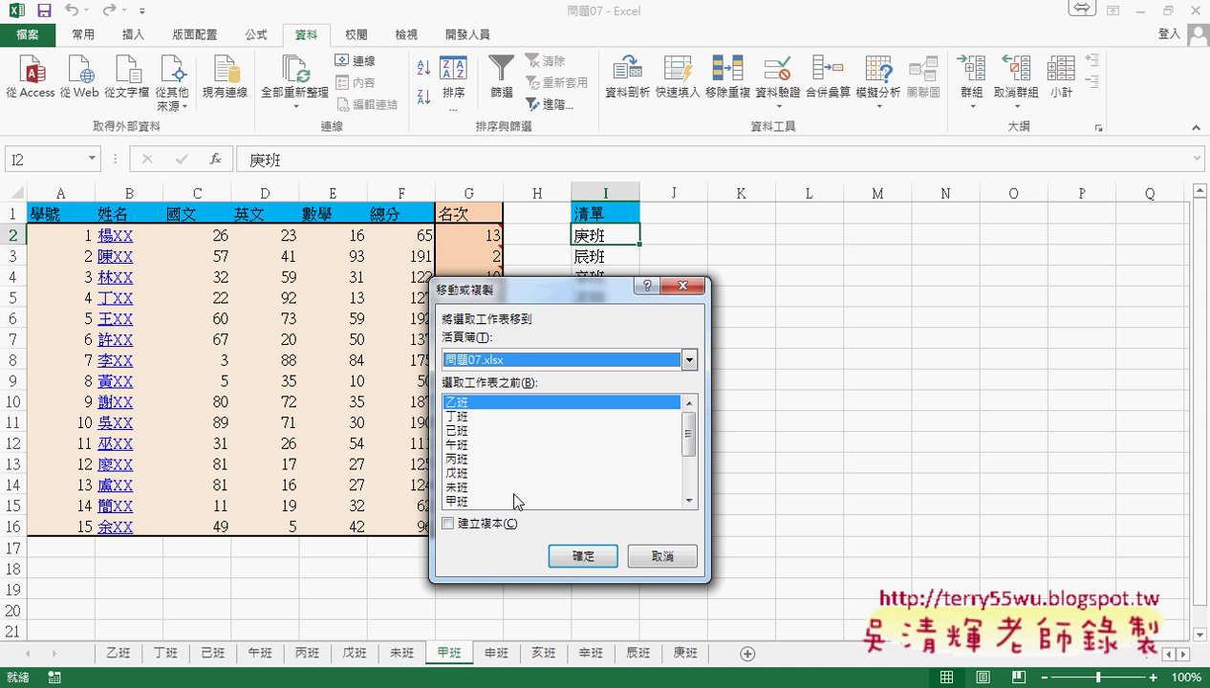
left_click(449, 524)
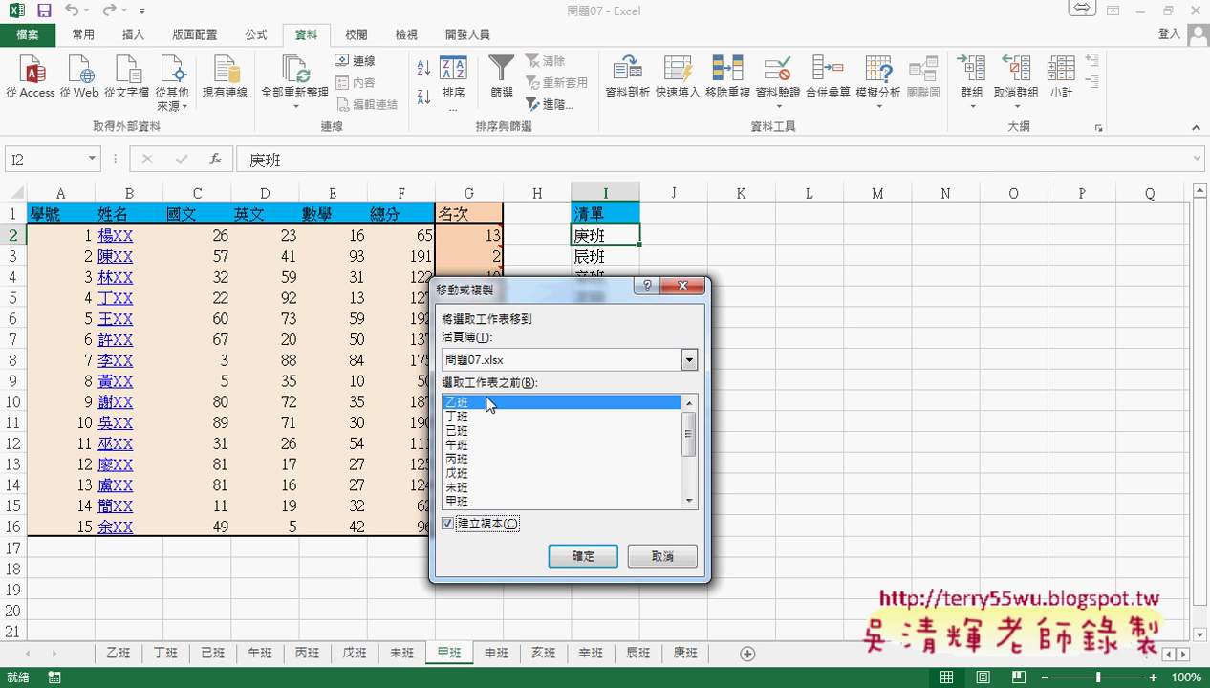
left_click(586, 559)
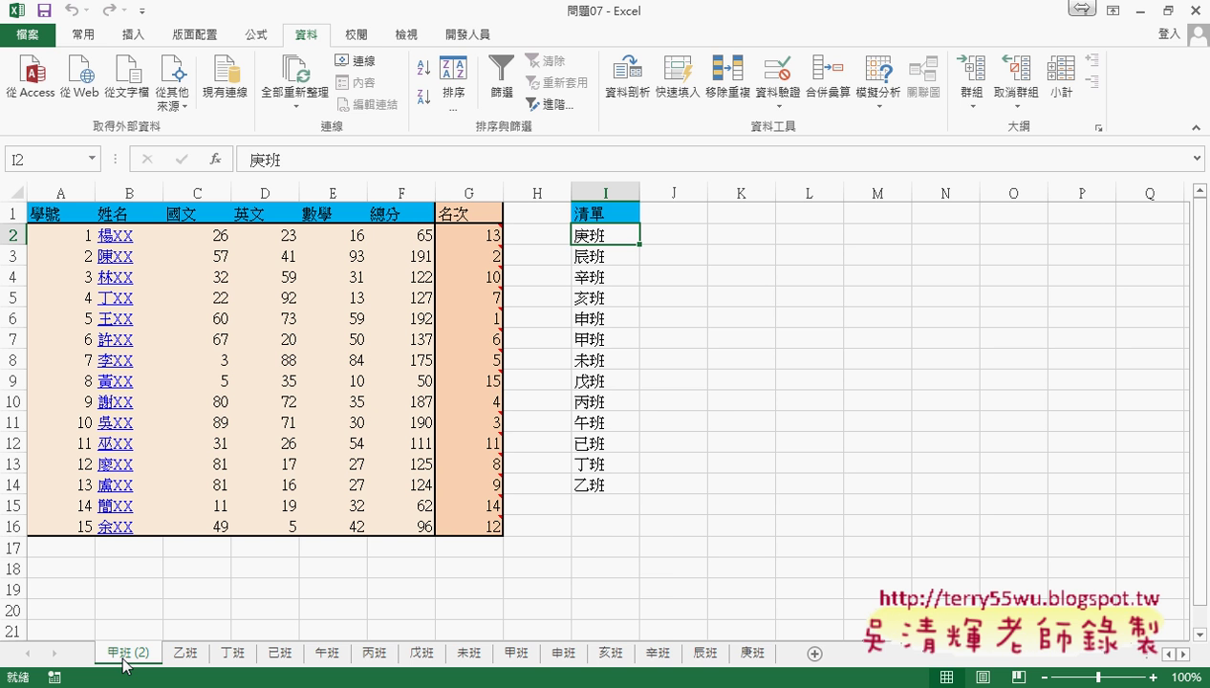
Step: Copy the 甲班 sheet to a new book via Move or Copy with Create a copy
right_click(524, 656)
left_click(597, 502)
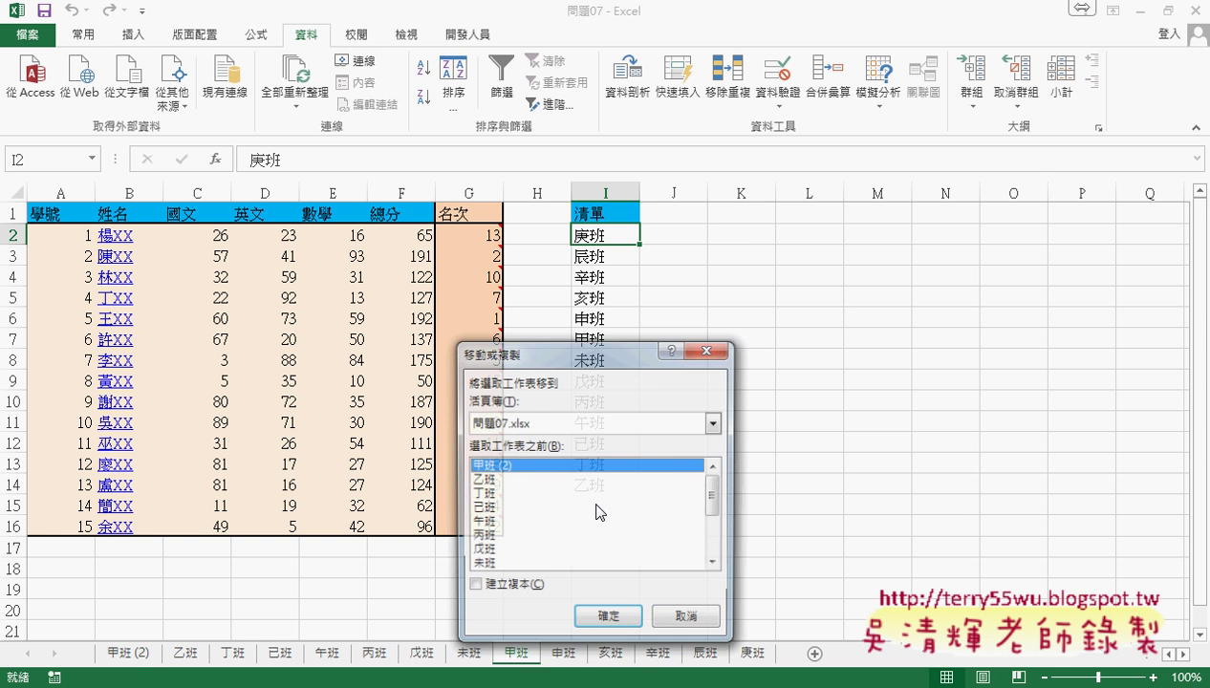
left_click(592, 422)
left_click(535, 444)
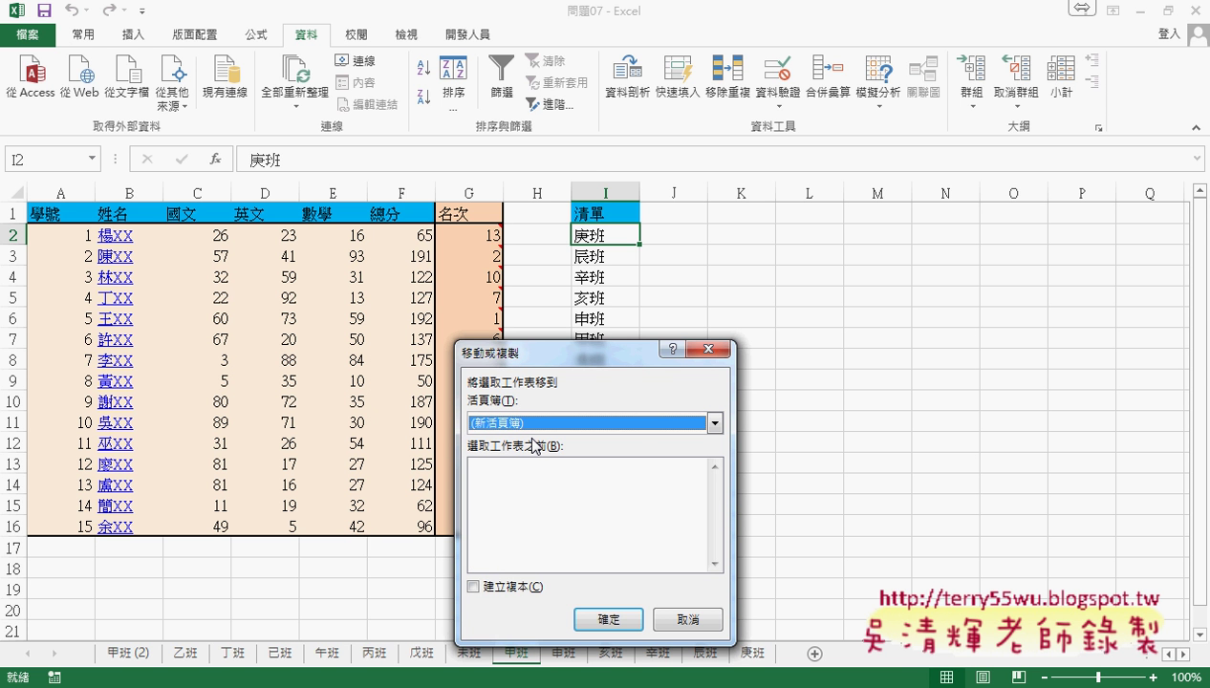
left_click(505, 589)
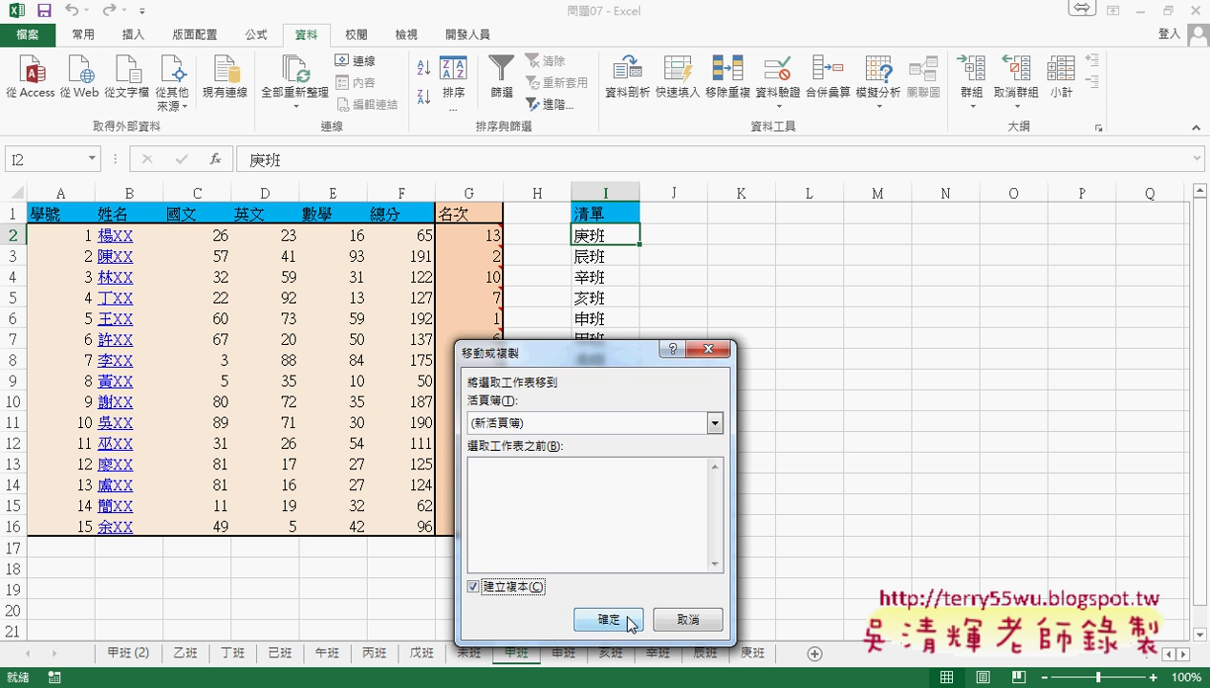
left_click(621, 623)
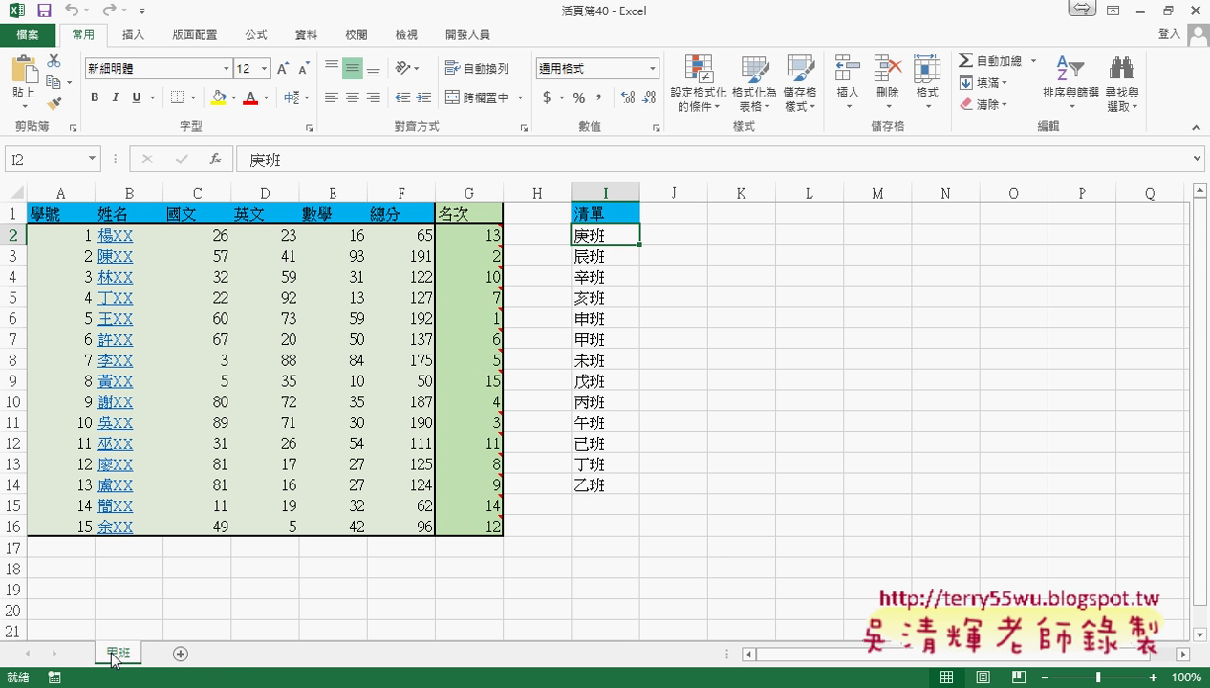
Step: Check the new 活頁簿40 workbook, then close it without saving
left_click(325, 687)
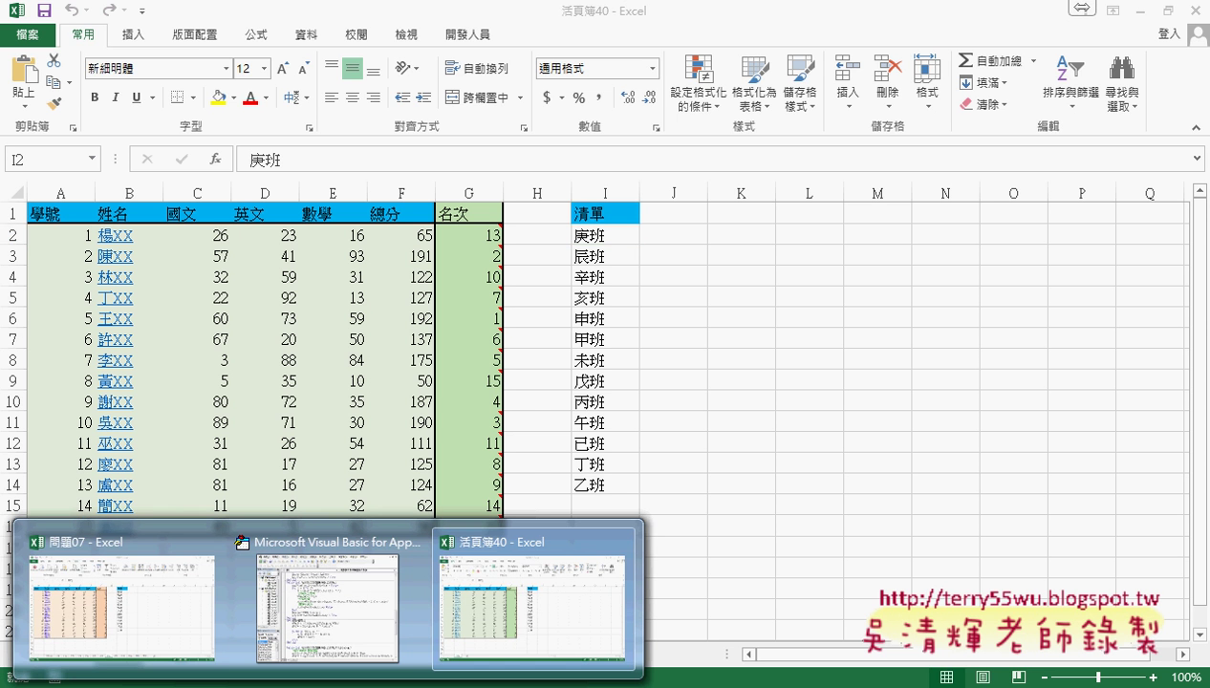
left_click(156, 634)
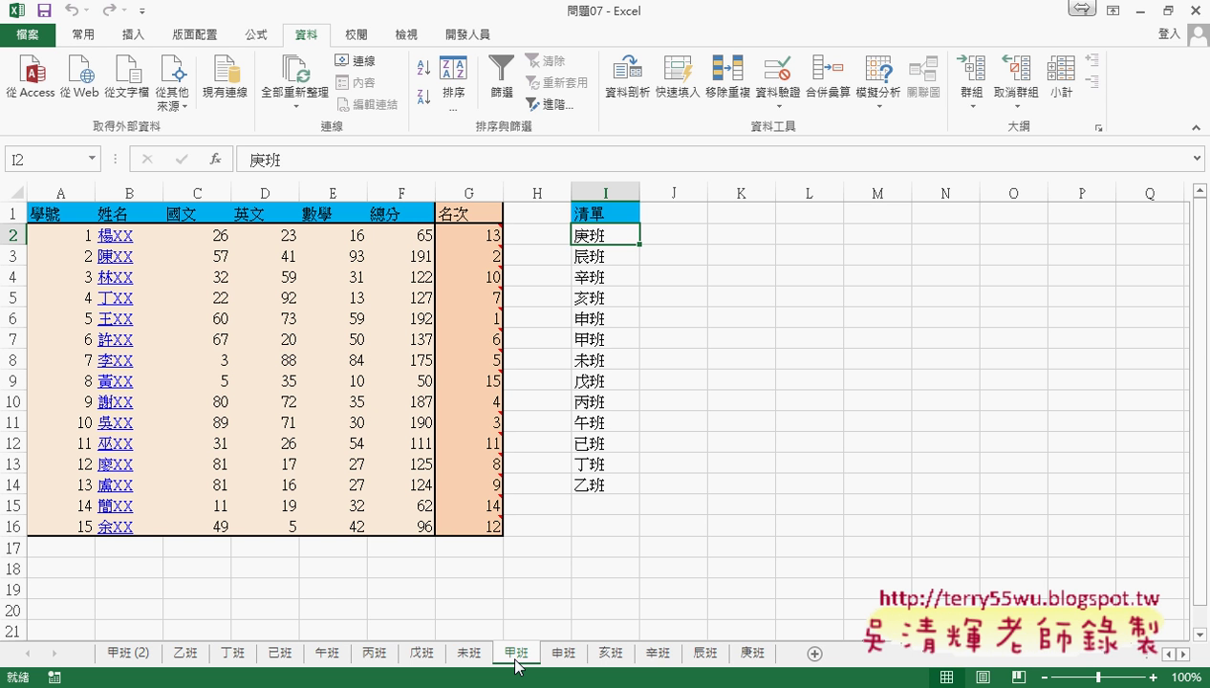
left_click(325, 687)
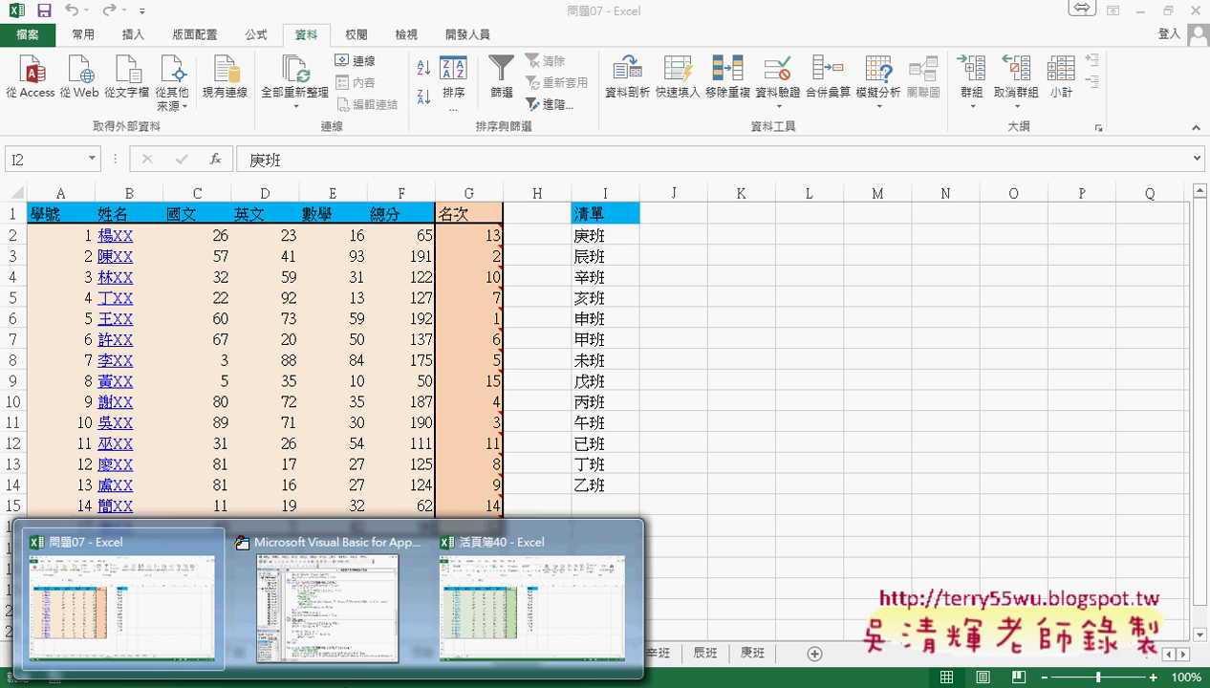
left_click(502, 583)
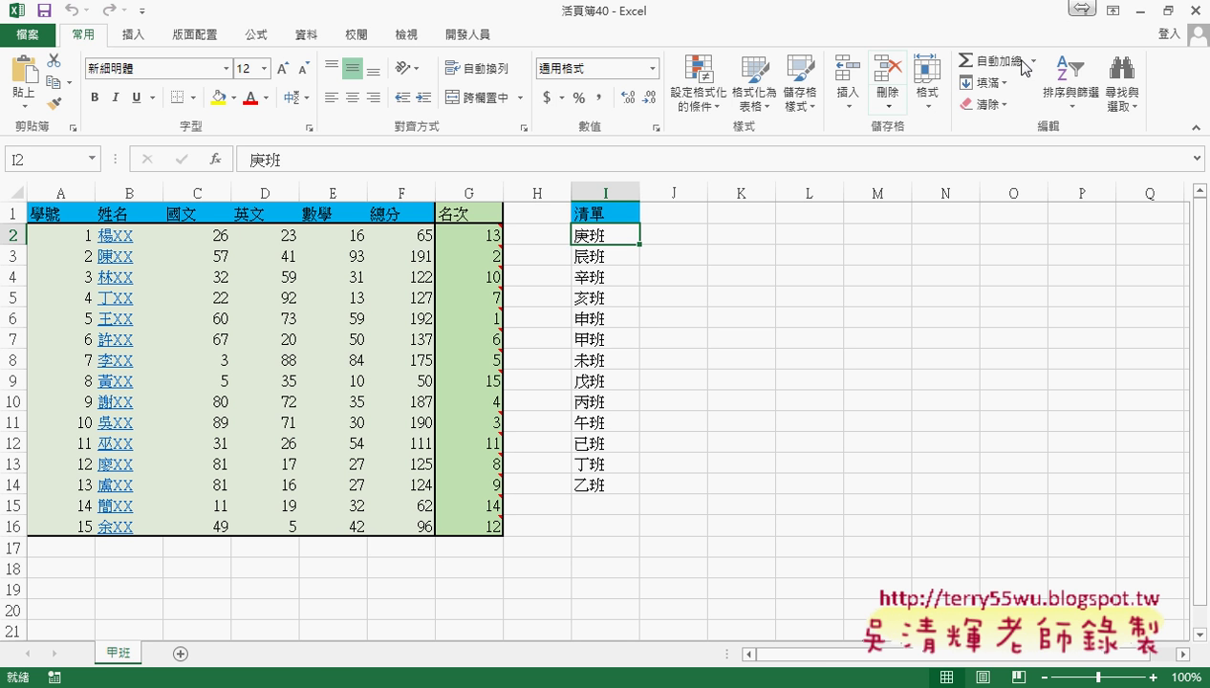
left_click(1195, 11)
left_click(602, 375)
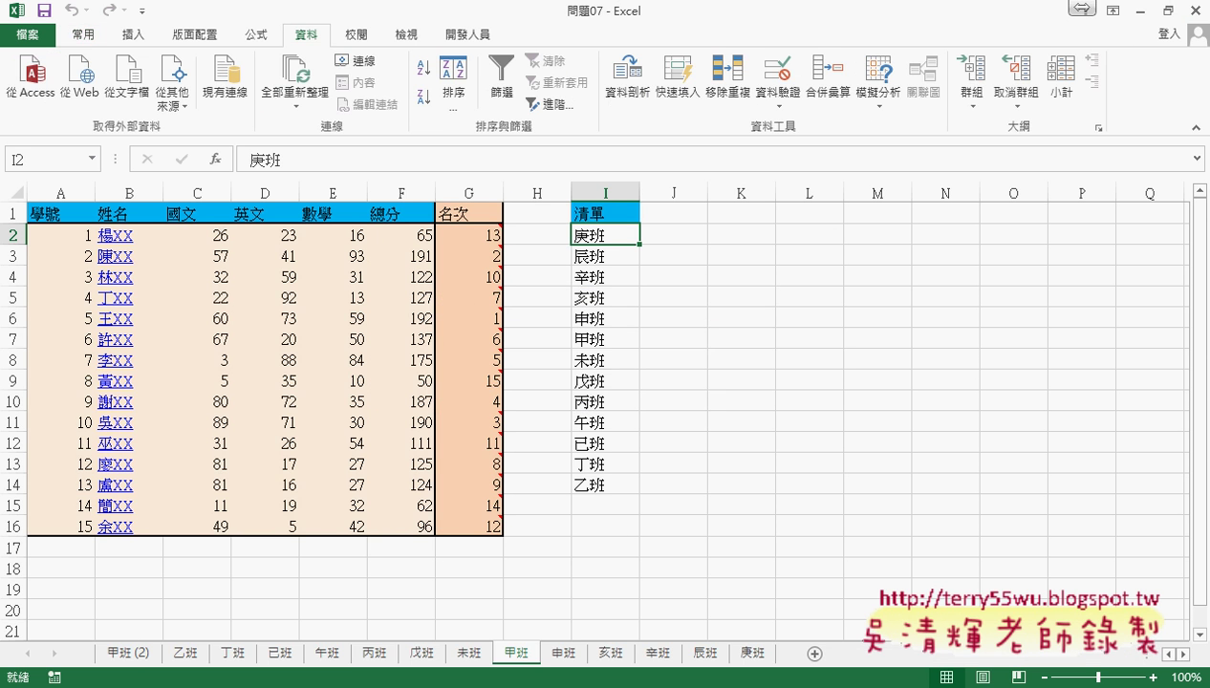
Step: Highlight Sheets(X).Copy, ActiveWorkbook, SaveCopyAs and Close False in the macro in turn
left_click(465, 640)
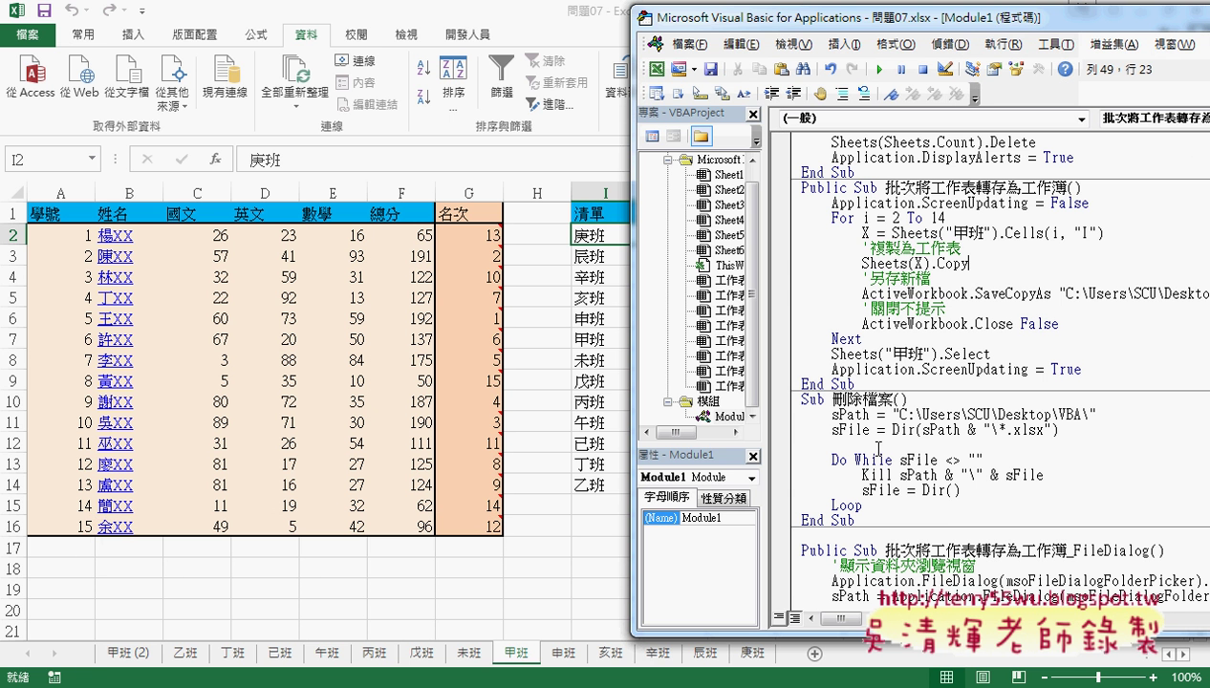
left_click_drag(968, 264, 862, 264)
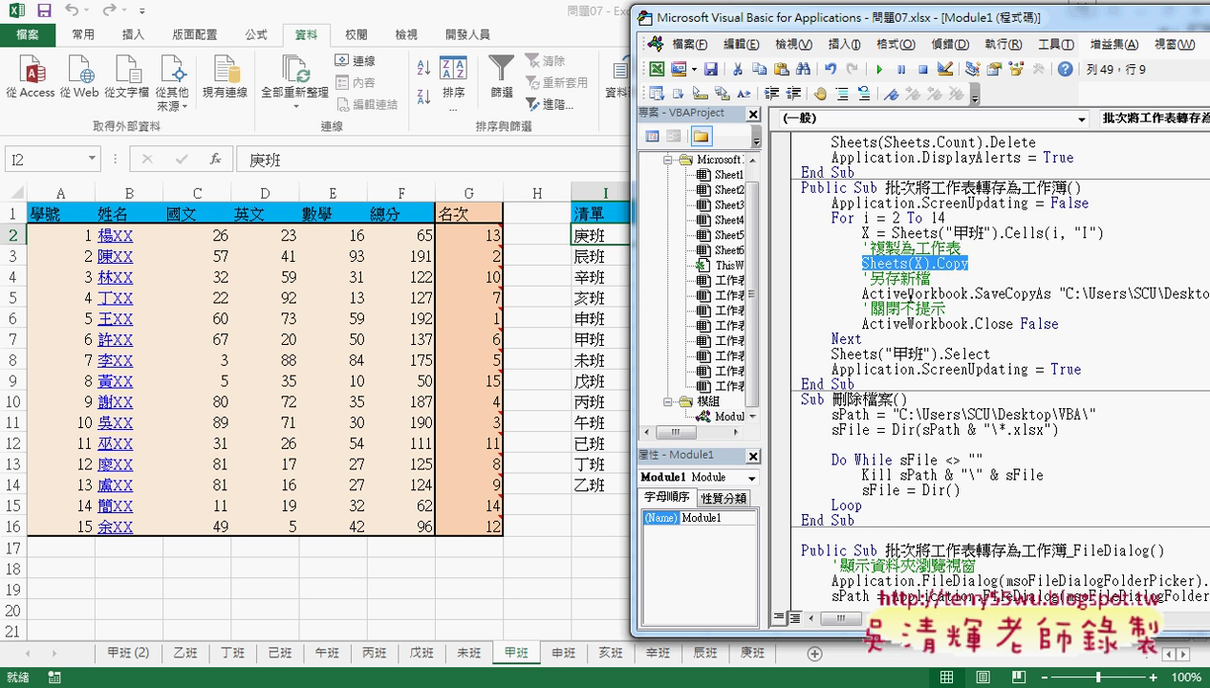
left_click_drag(908, 294, 964, 295)
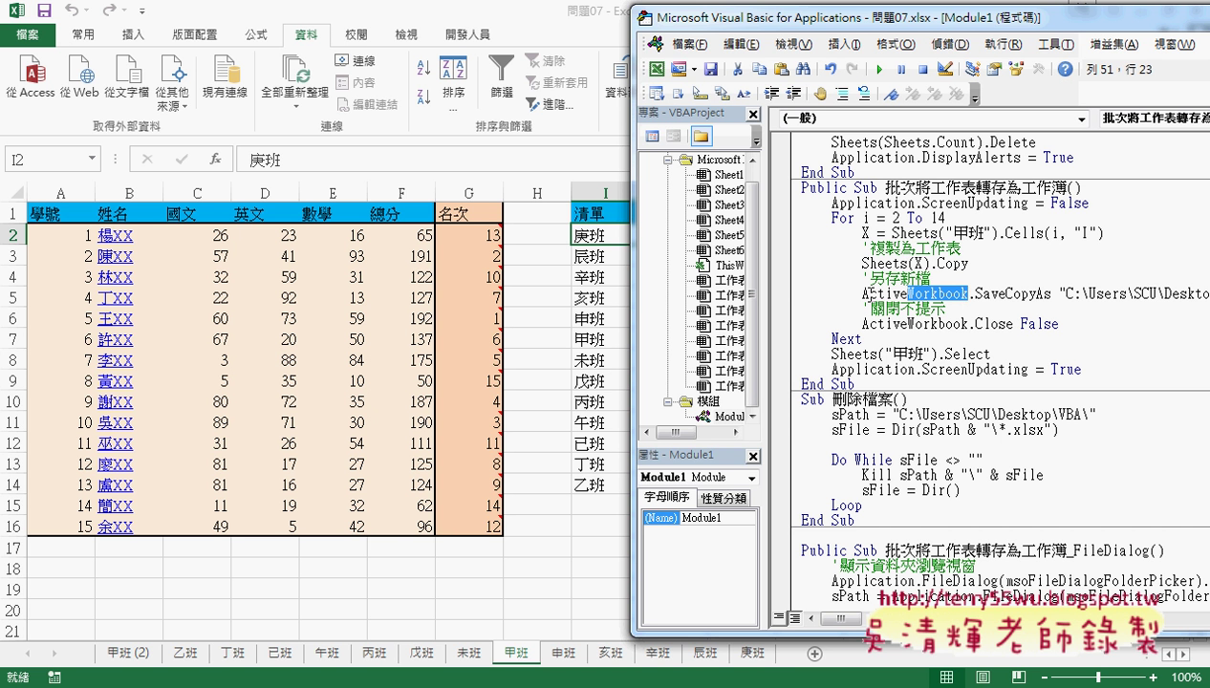
left_click_drag(863, 295, 905, 294)
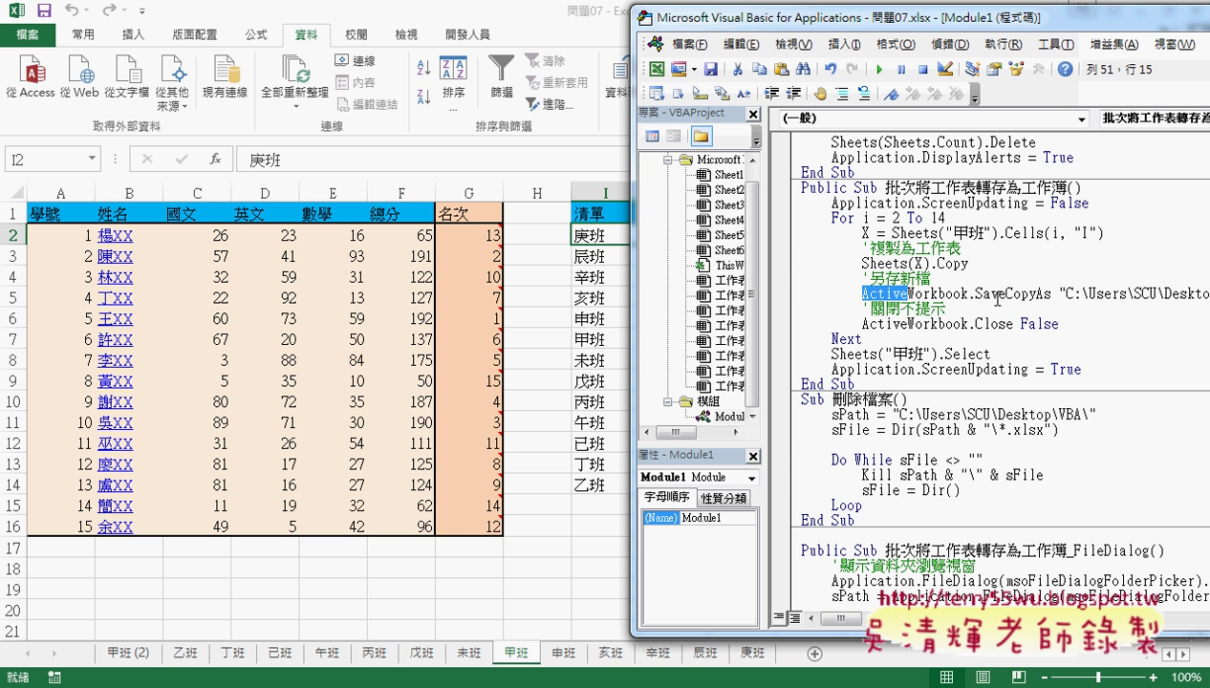
left_click_drag(1006, 294, 1035, 295)
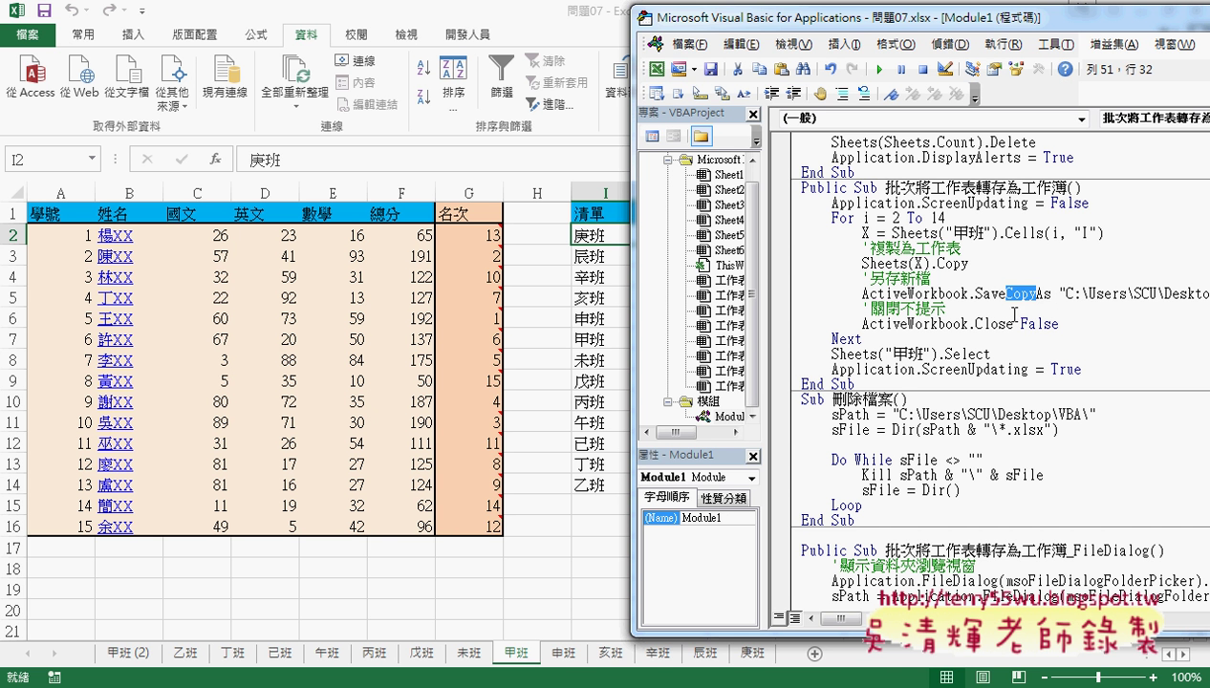
left_click(990, 324)
left_click_drag(1058, 326, 1017, 325)
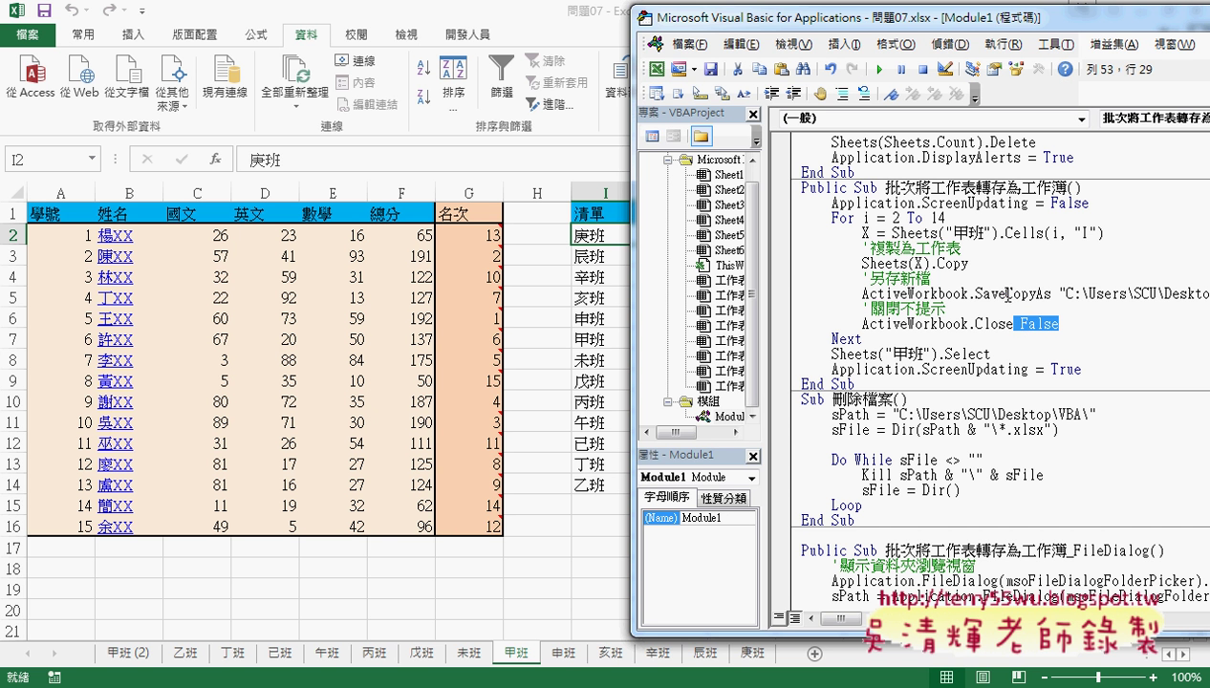
left_click_drag(1005, 293, 1036, 293)
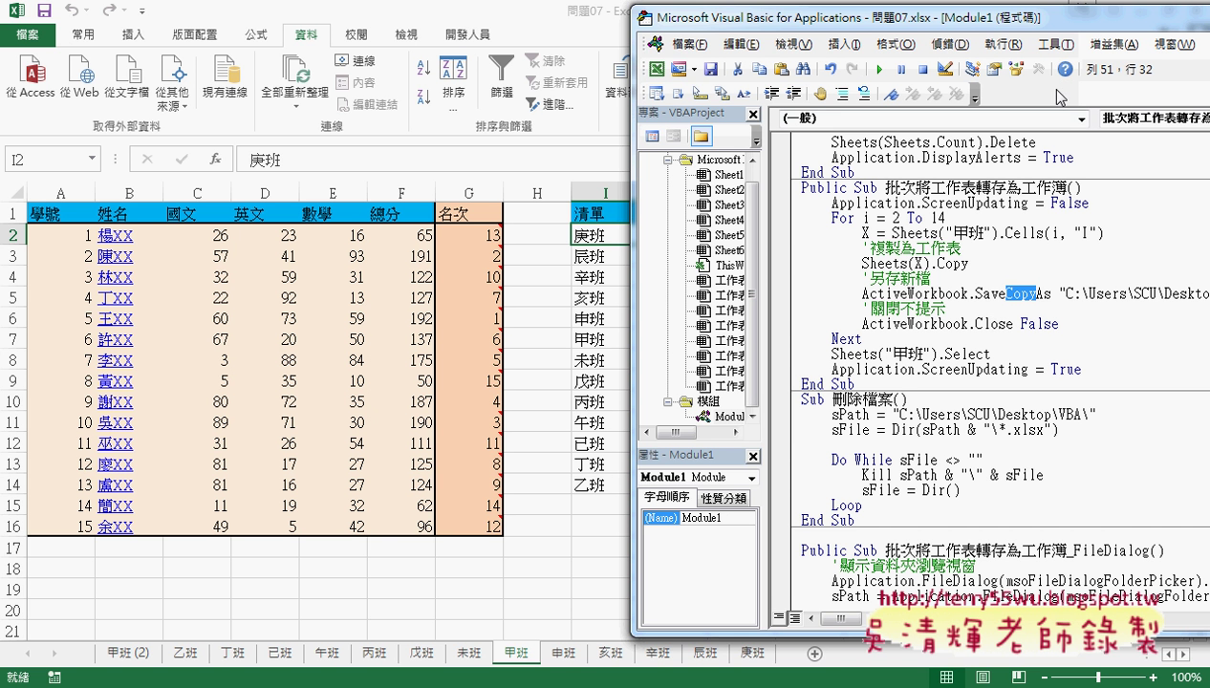
left_click_drag(1032, 19, 629, 30)
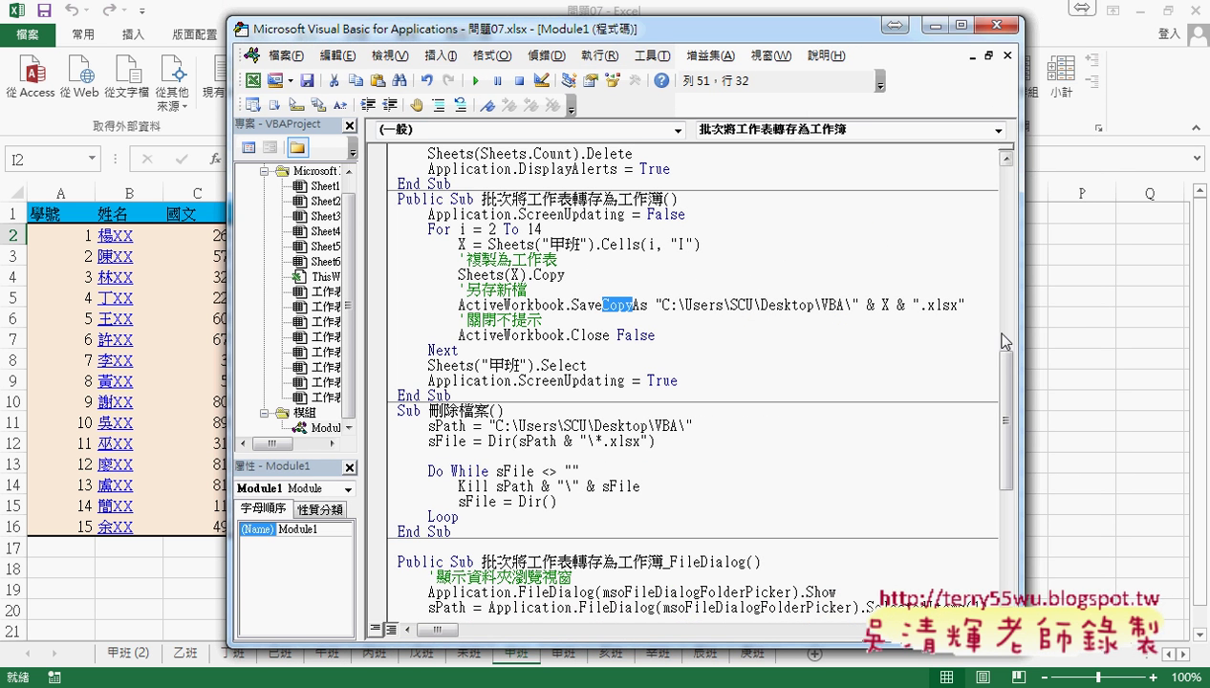
Step: Copy the VBA folder's full path from the Explorer address bar
left_click_drag(1006, 342, 1112, 341)
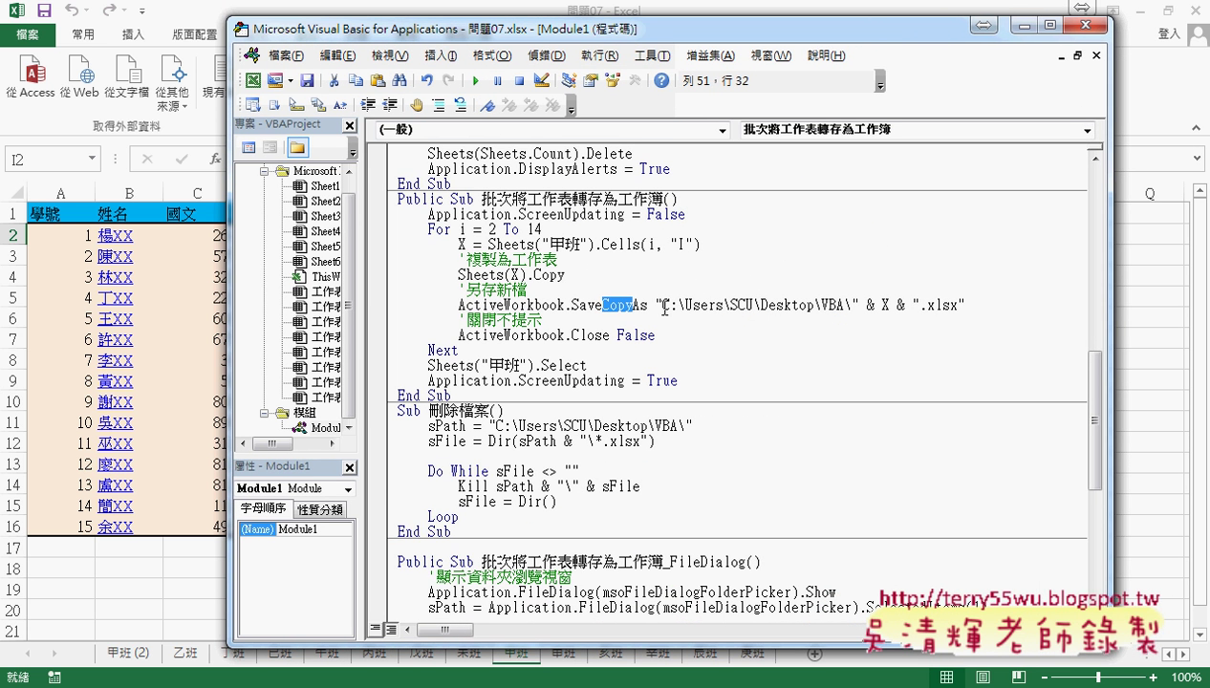
left_click_drag(664, 306, 845, 306)
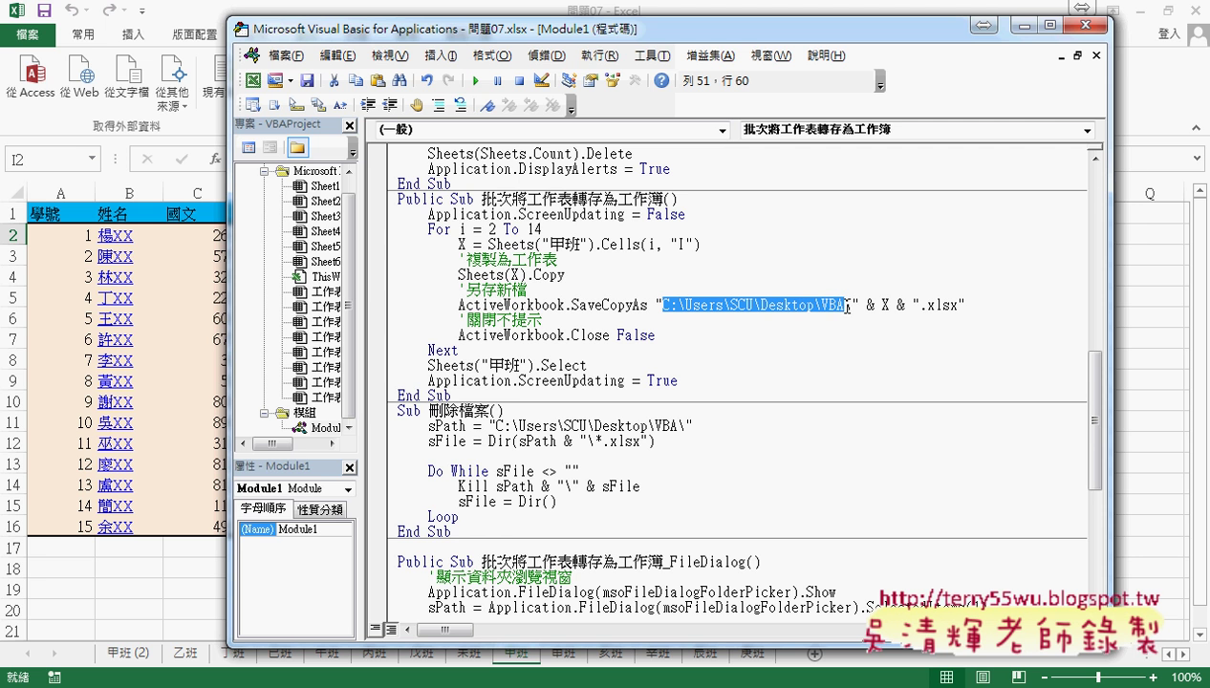
left_click(1134, 13)
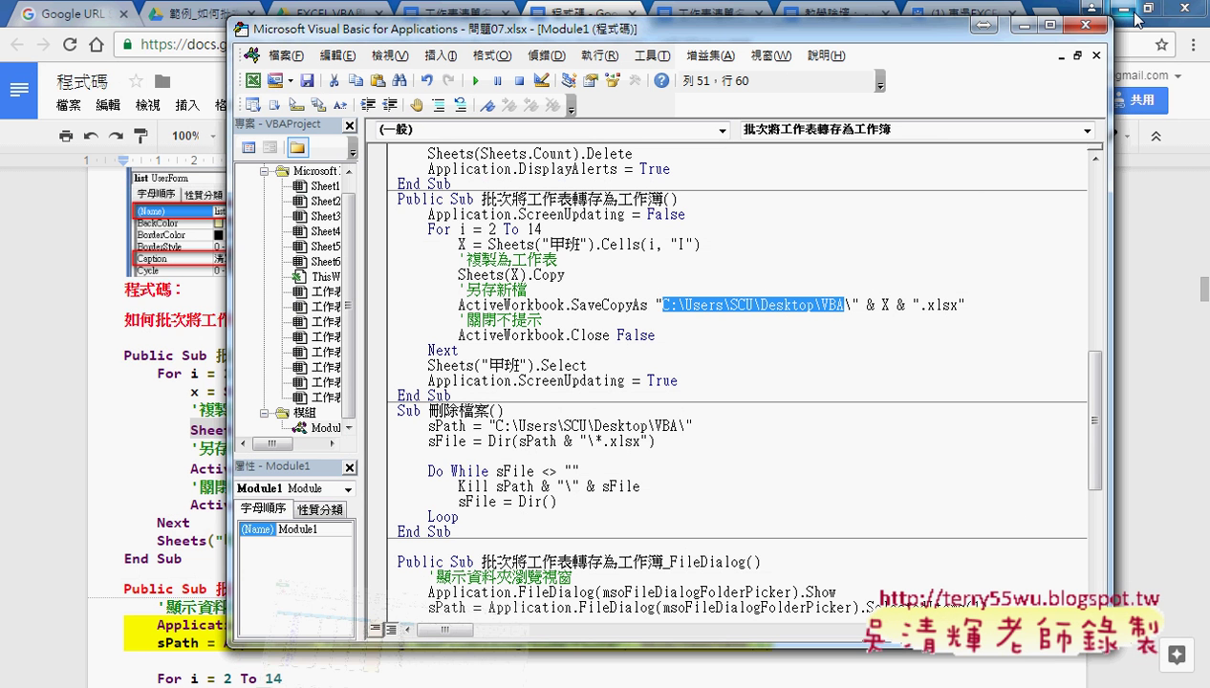
left_click(1132, 11)
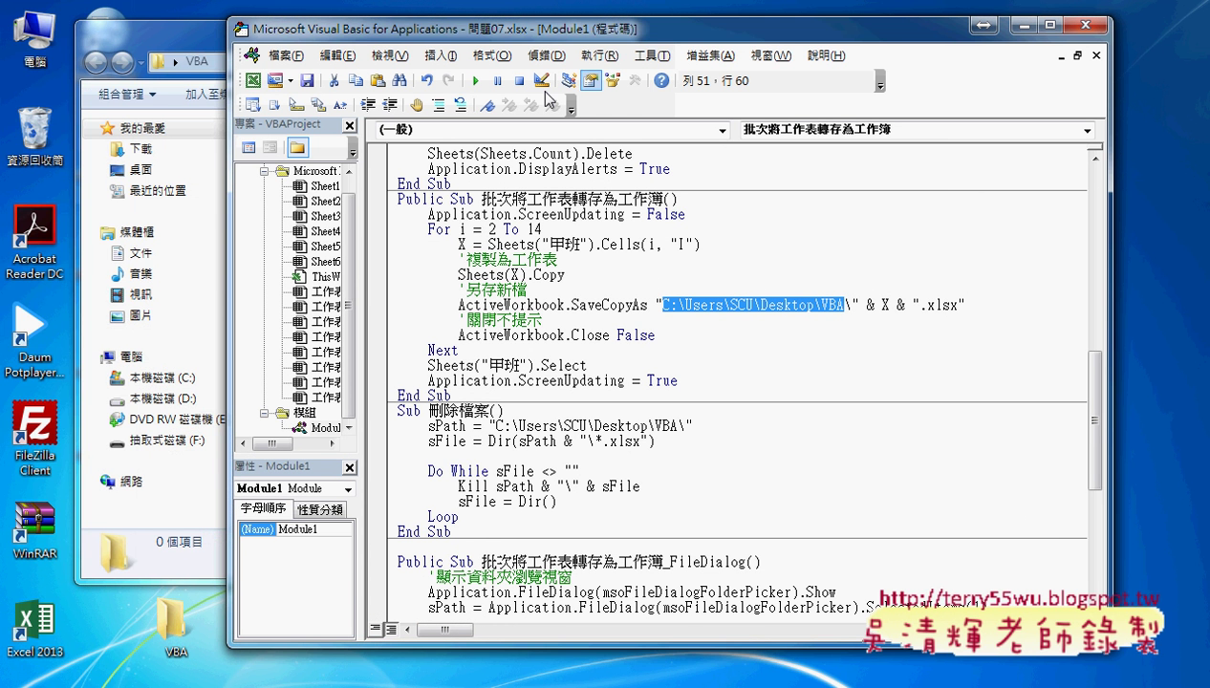
left_click_drag(178, 35, 274, 35)
right_click(356, 64)
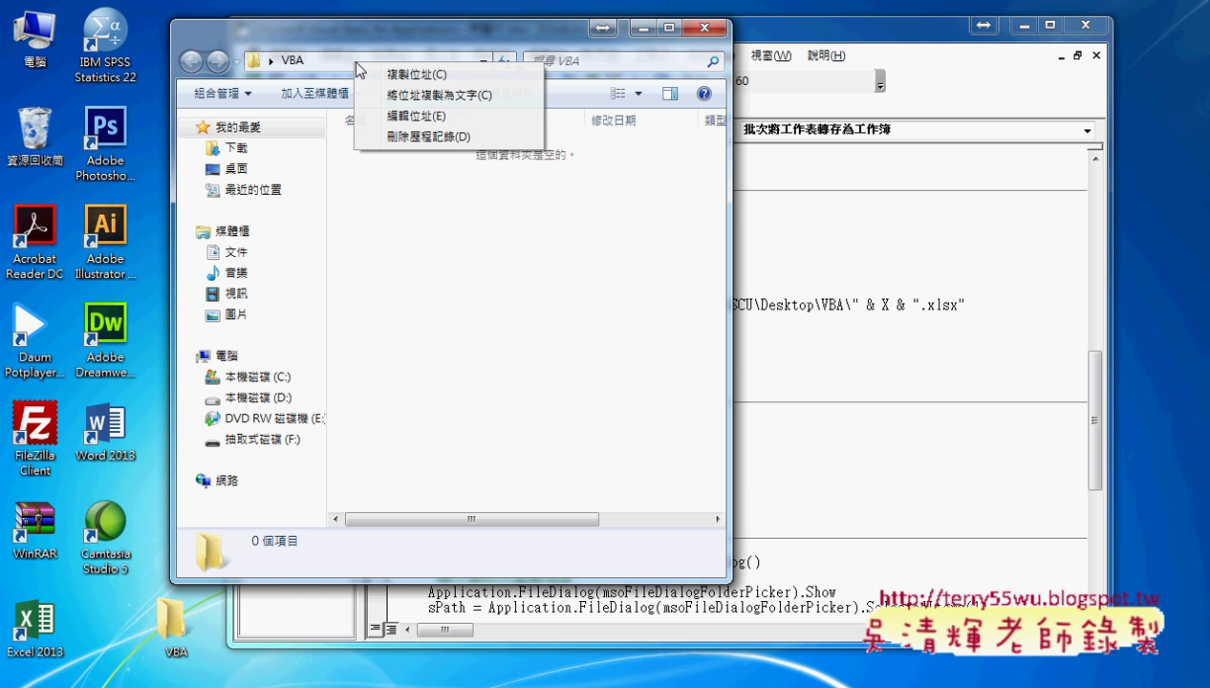
left_click(393, 115)
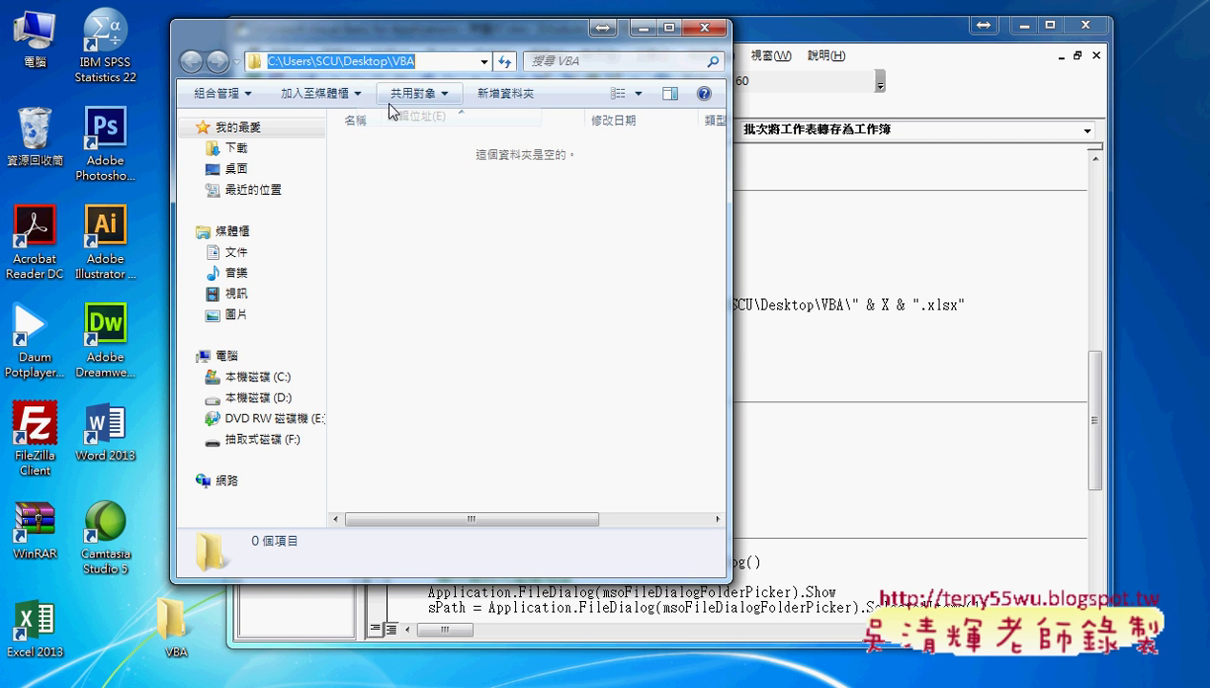
right_click(374, 59)
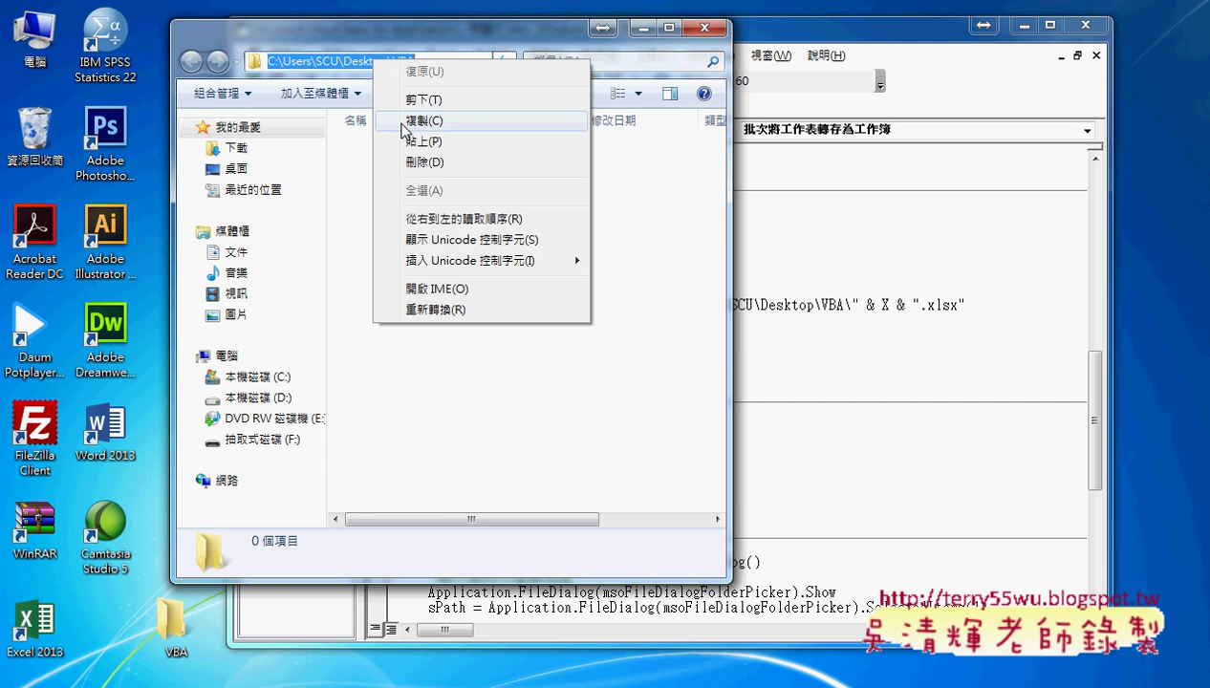
left_click(402, 121)
Step: Select the old folder path inside the SaveCopyAs string
left_click(896, 339)
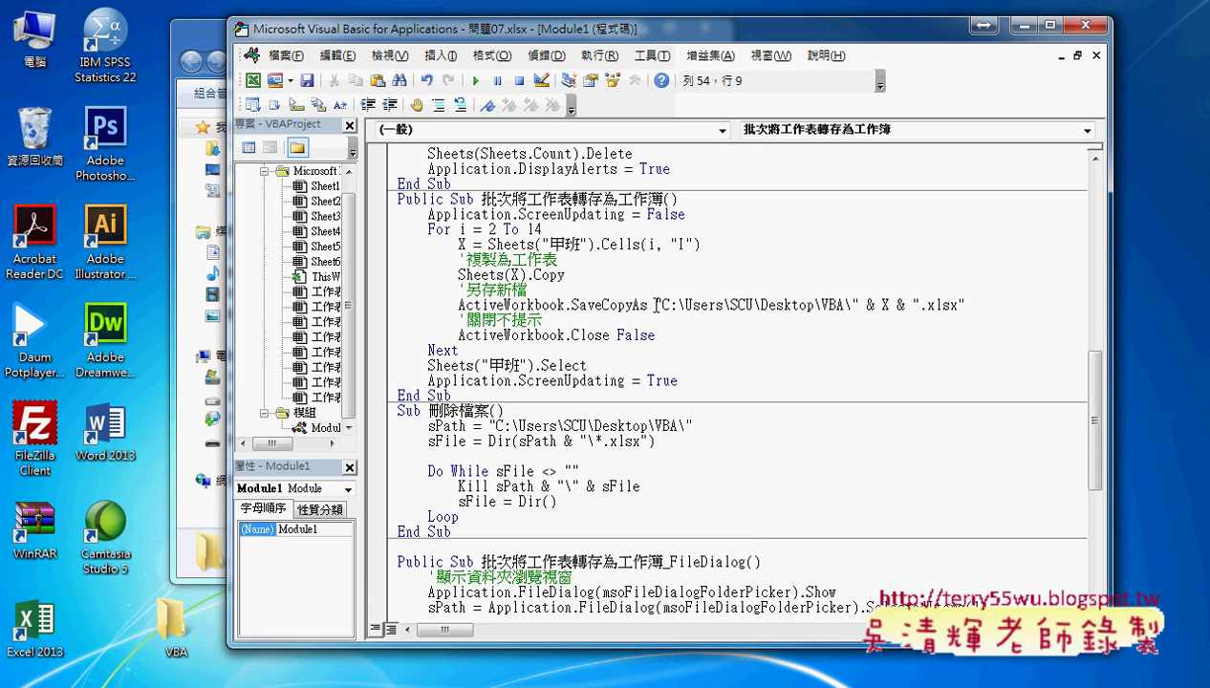
left_click_drag(662, 304, 839, 305)
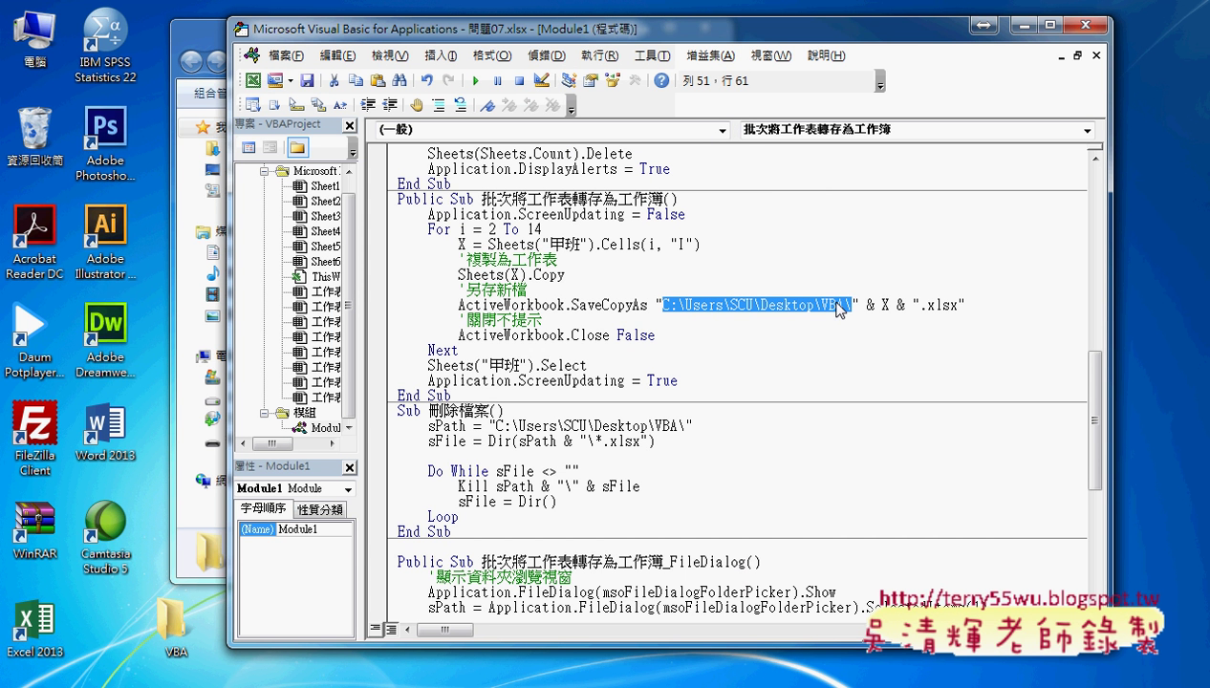
right_click(837, 305)
Step: Paste the copied VBA folder path into SaveCopyAs and add a backslash after VBA
left_click(874, 357)
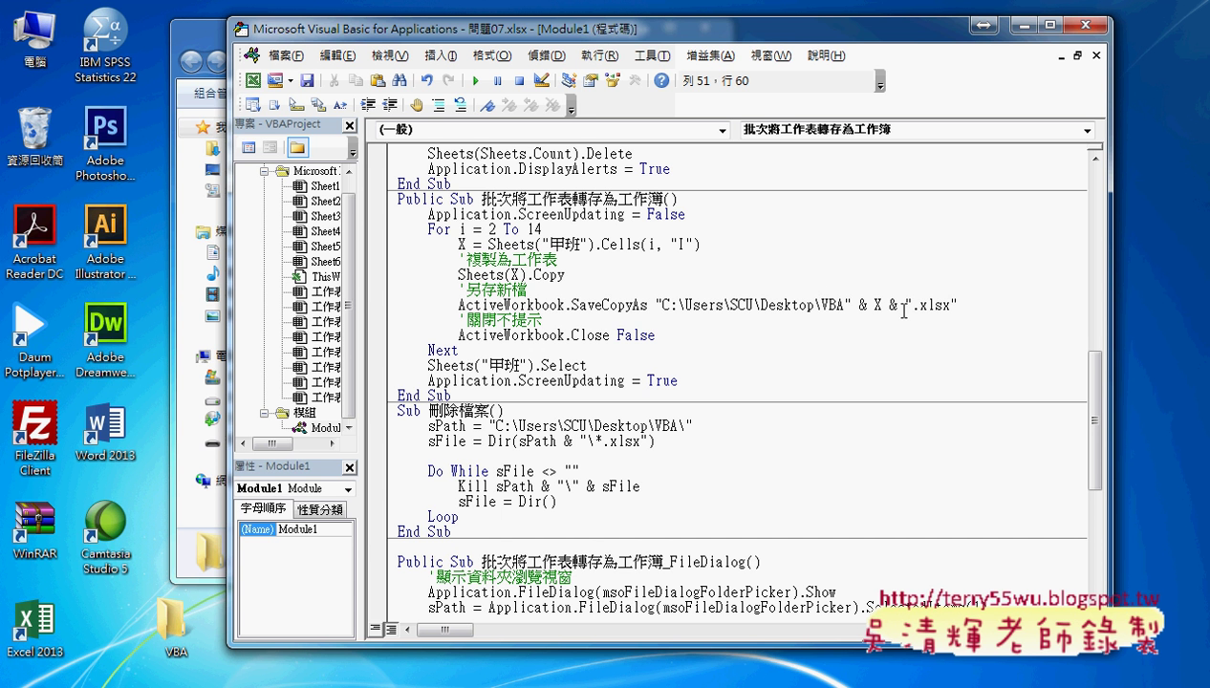
left_click_drag(911, 305, 952, 305)
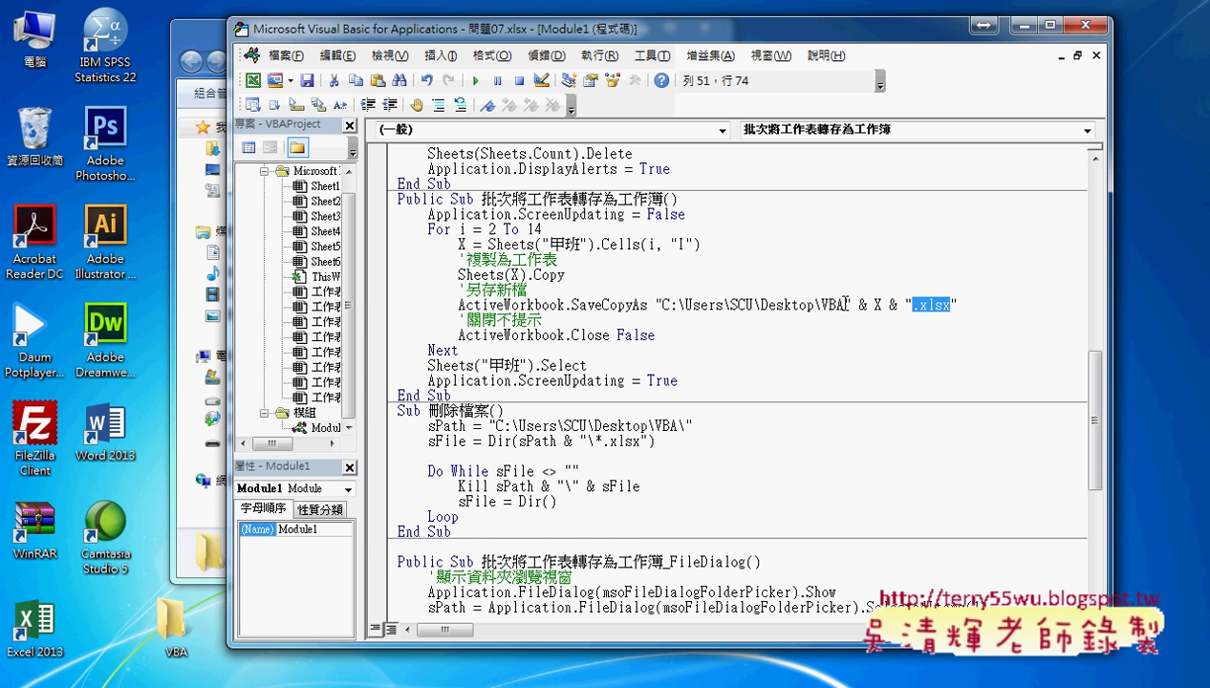
left_click_drag(844, 305, 663, 305)
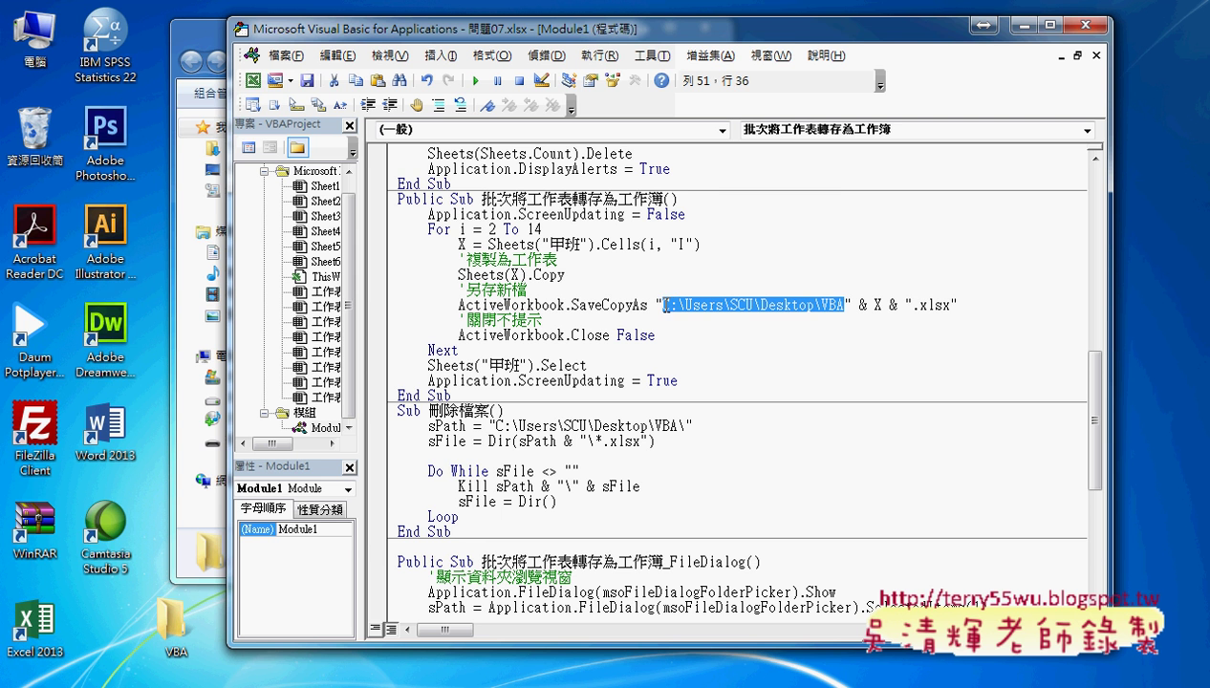
left_click(843, 305)
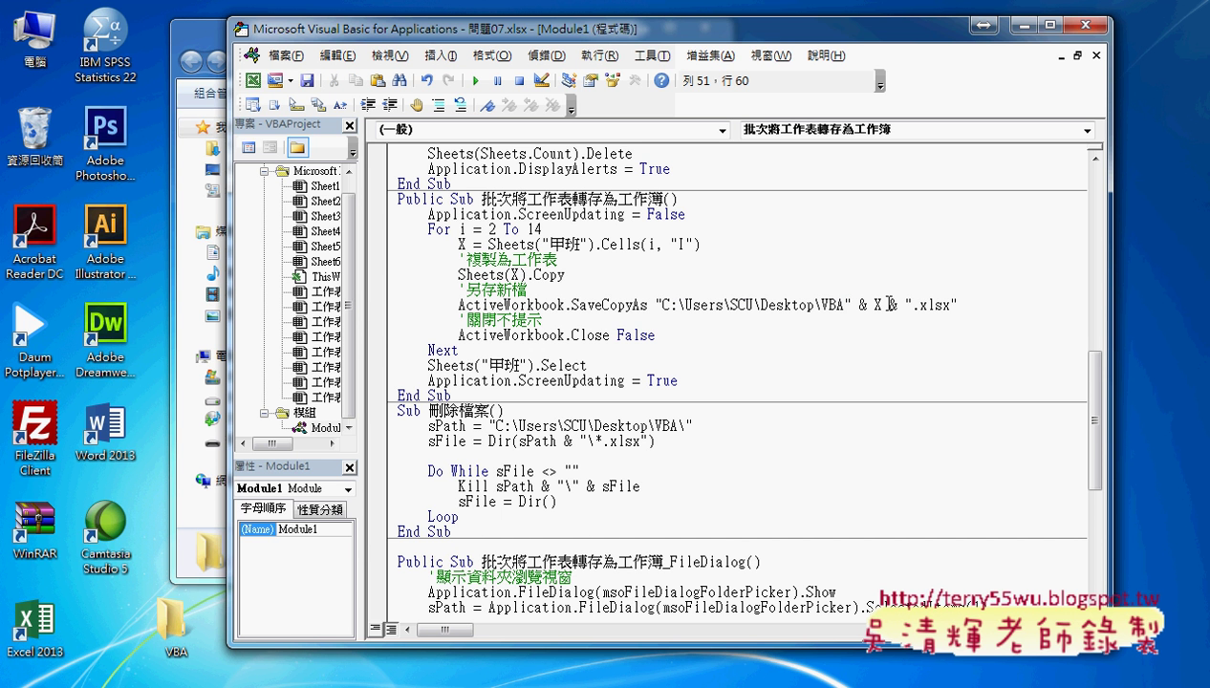
type("\\")
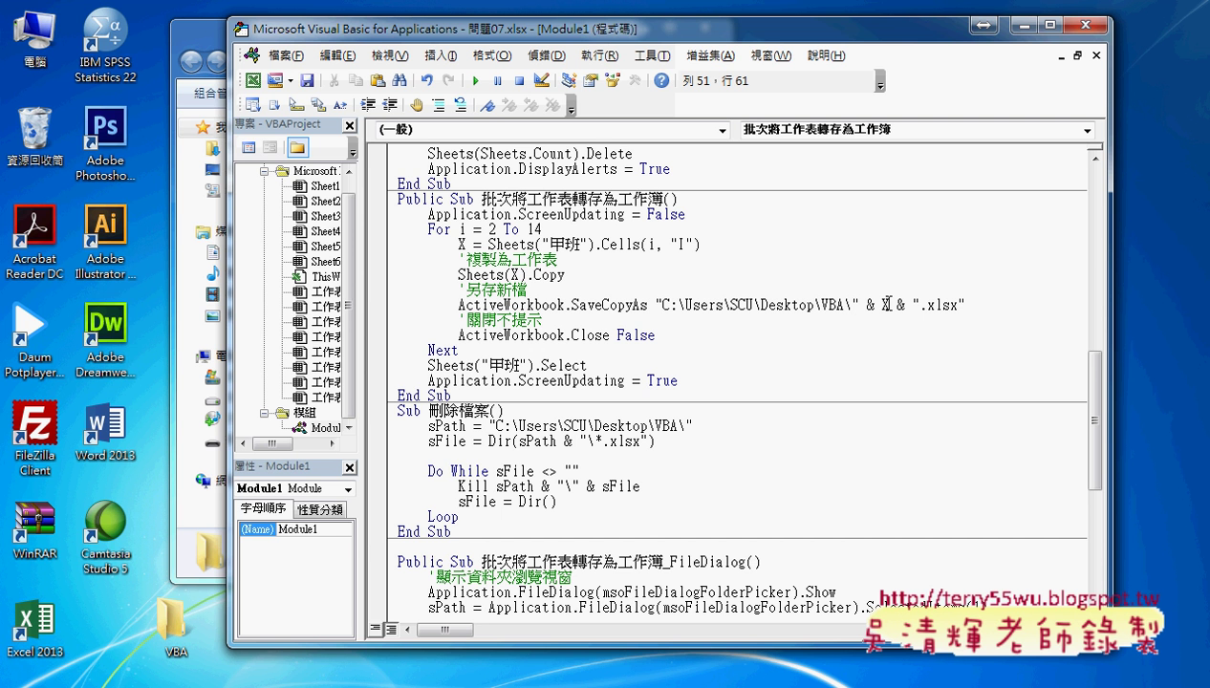
key("shift+Left")
key("Delete")
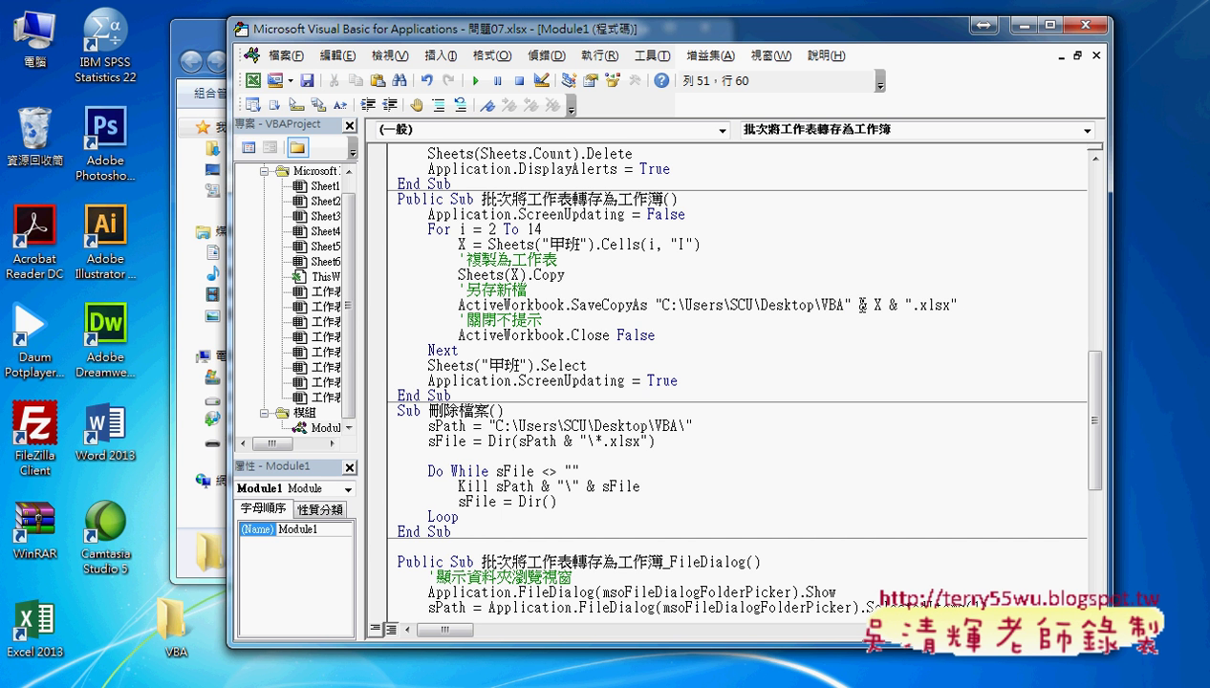
type("\\")
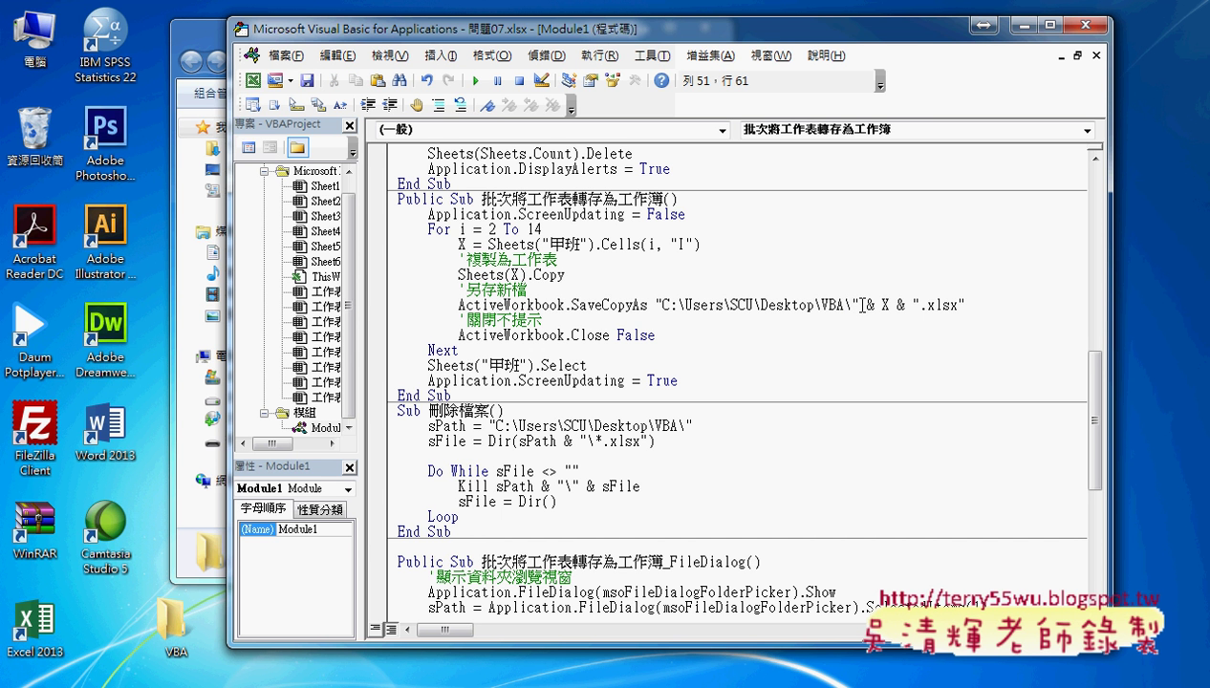
Step: Review the X and ".xlsx" file name parts, then move to the ScreenUpdating = False line
double_click(887, 305)
left_click_drag(920, 305, 958, 305)
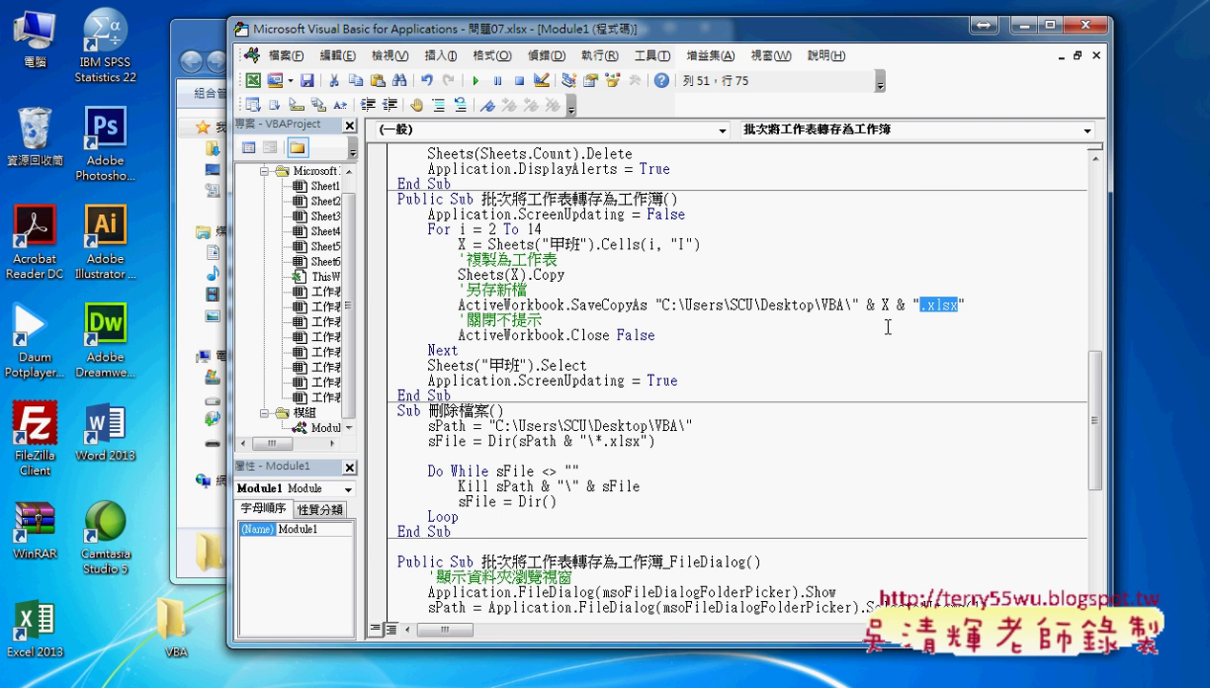
left_click(643, 335)
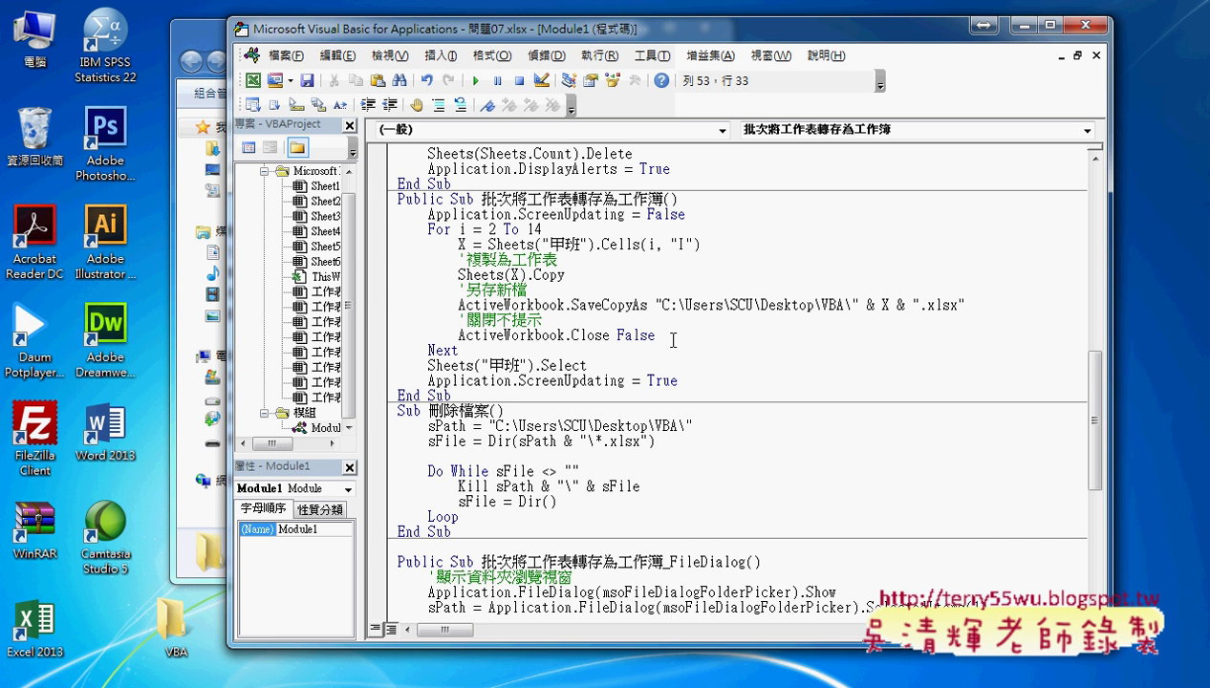
left_click(451, 365)
left_click(428, 210)
Step: Comment out both Application.ScreenUpdating lines with an apostrophe
type("'")
key("Down")
key("Down")
key("Down")
key("Down")
key("Down")
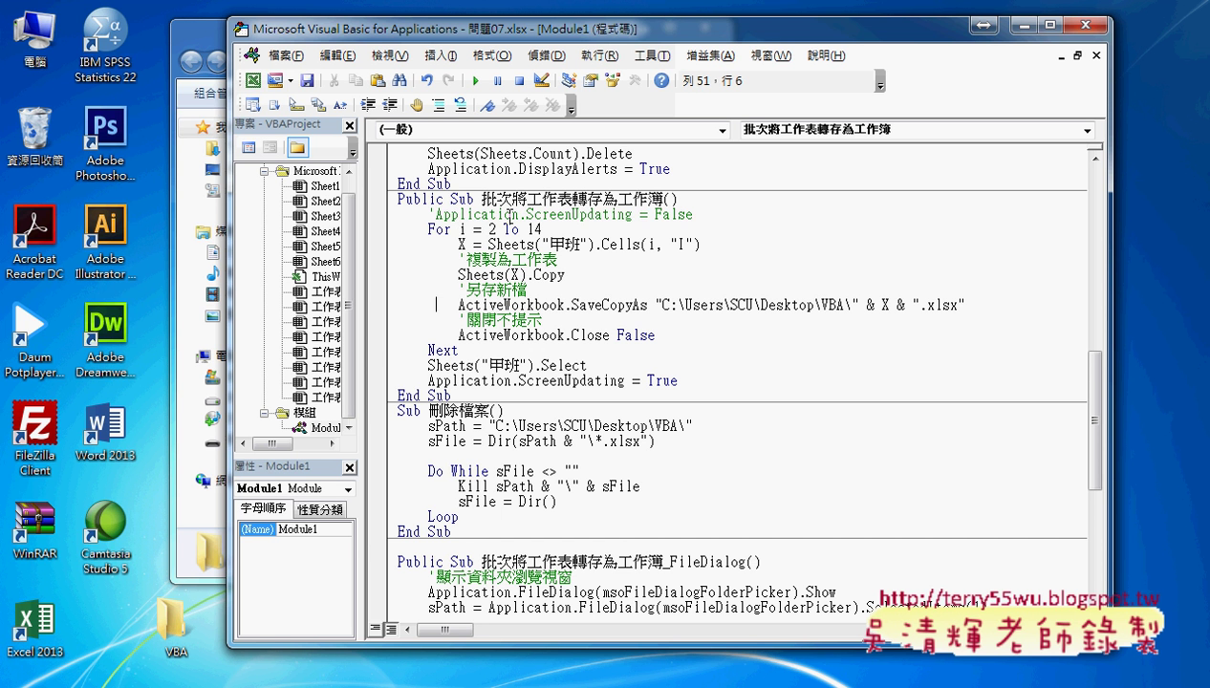
key("Down")
key("Down")
key("Down")
type("'")
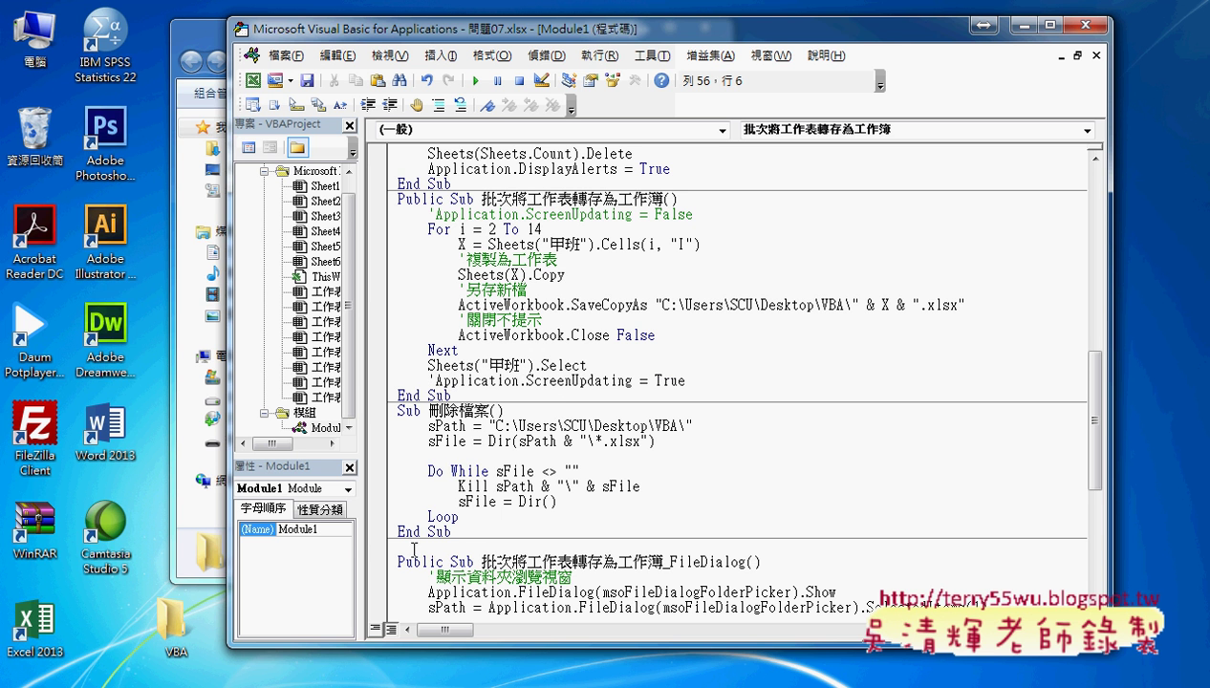
Step: Run the class-sheet saving macro with the workbook visible and screen updating left on
mouse_move(318, 685)
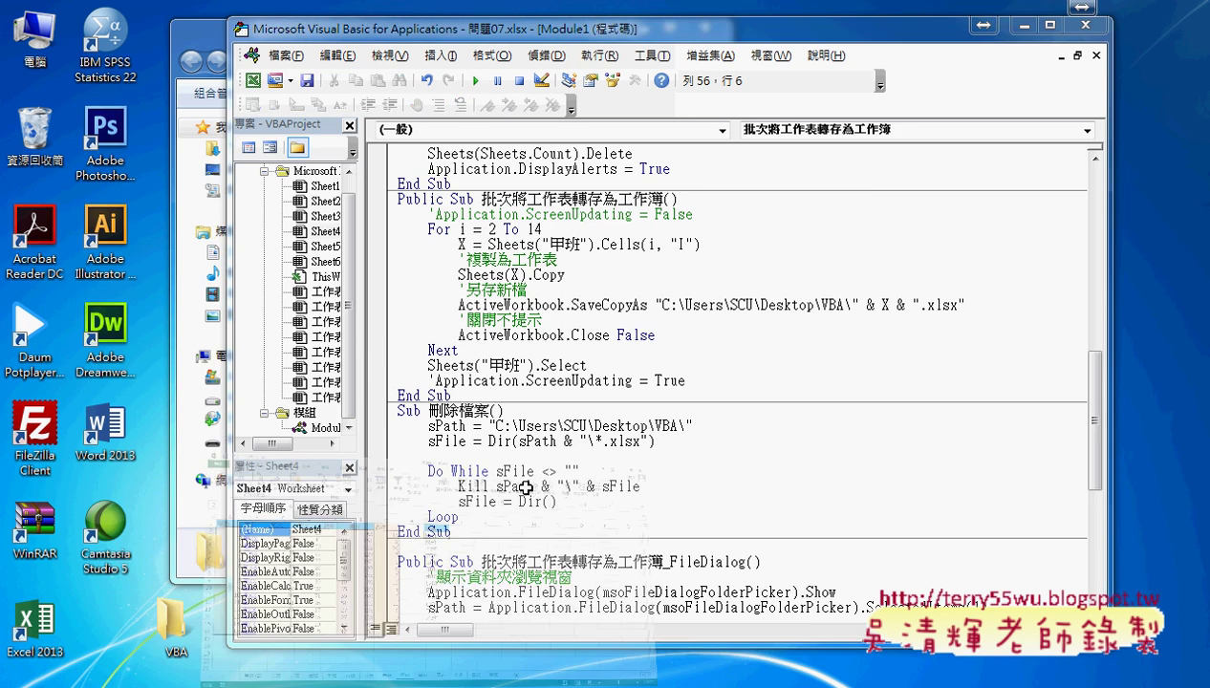
left_click(215, 603)
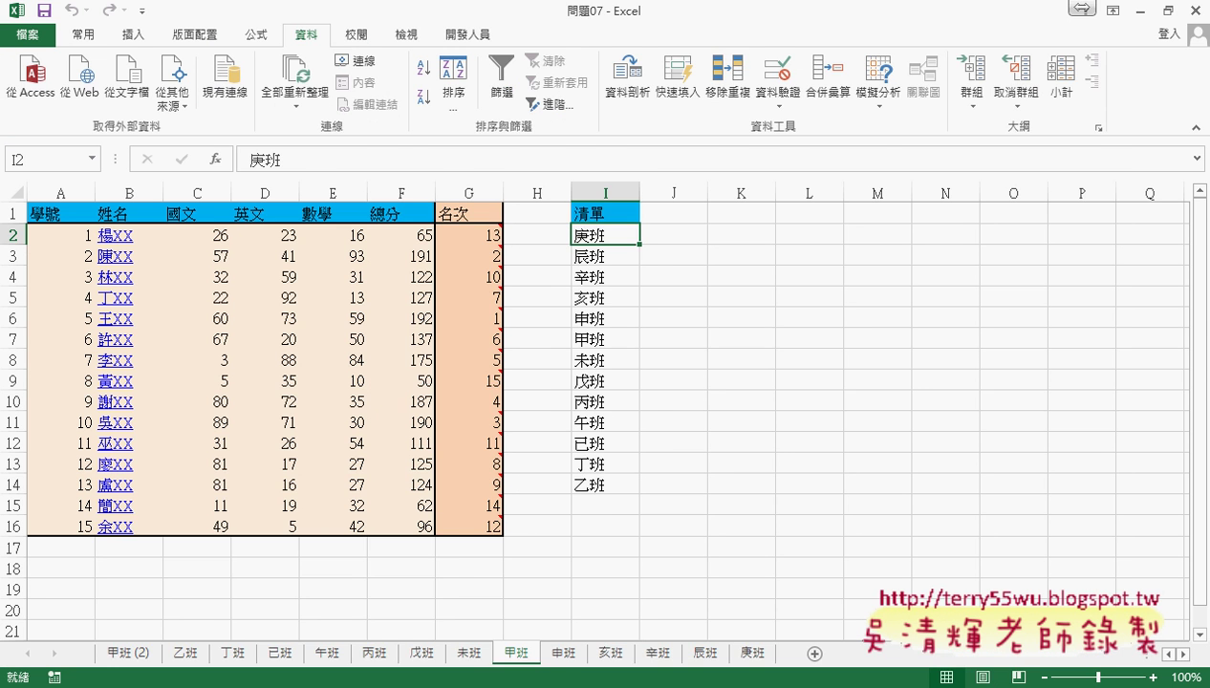
mouse_move(419, 670)
left_click(429, 595)
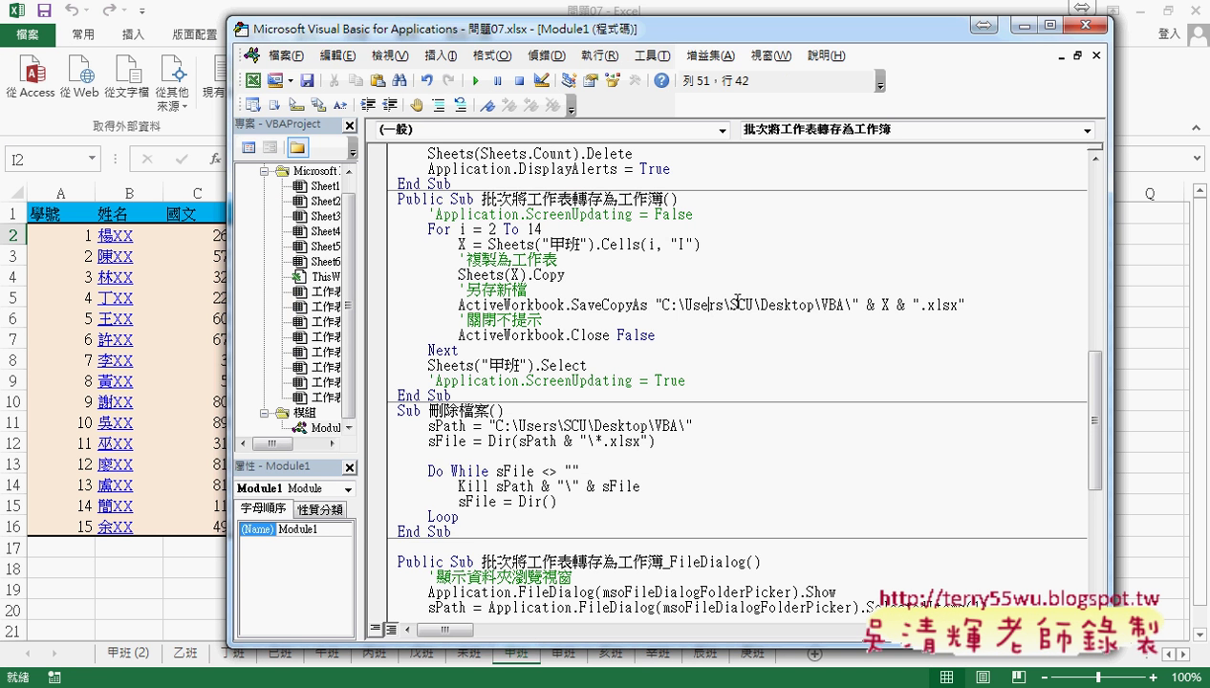
left_click_drag(710, 40, 872, 39)
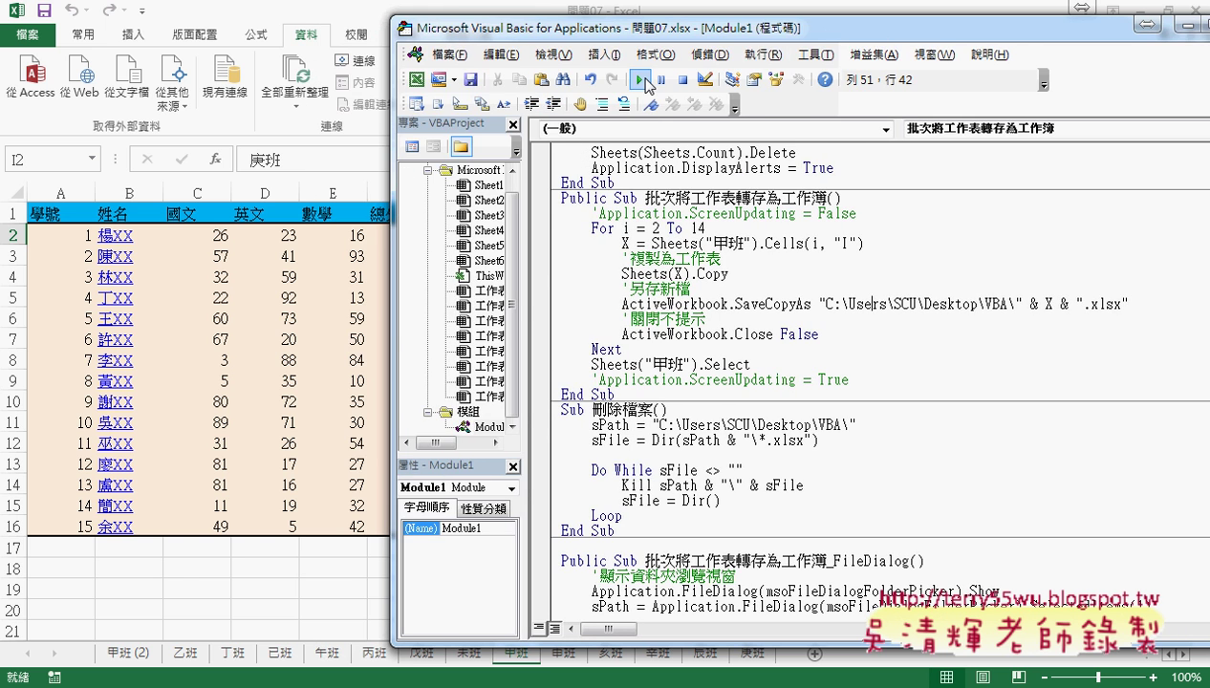
left_click(642, 80)
Step: Remove the apostrophes so both ScreenUpdating lines are active again
left_click(594, 213)
key("Delete")
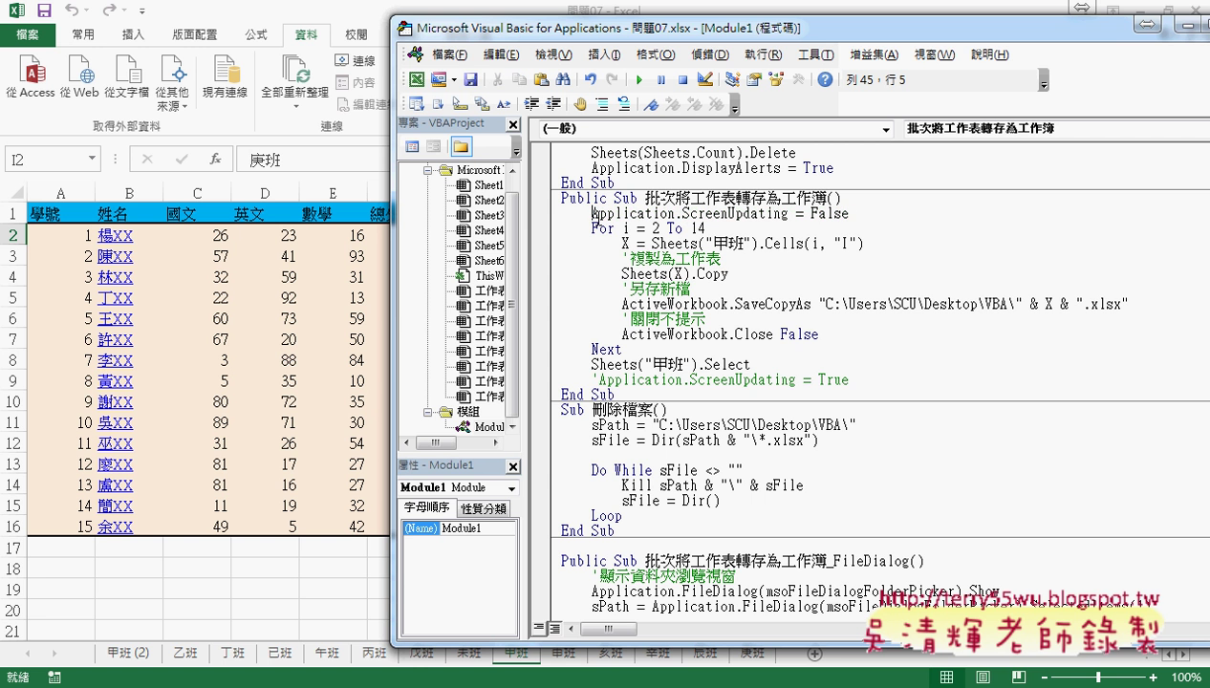
left_click(590, 380)
key("Delete")
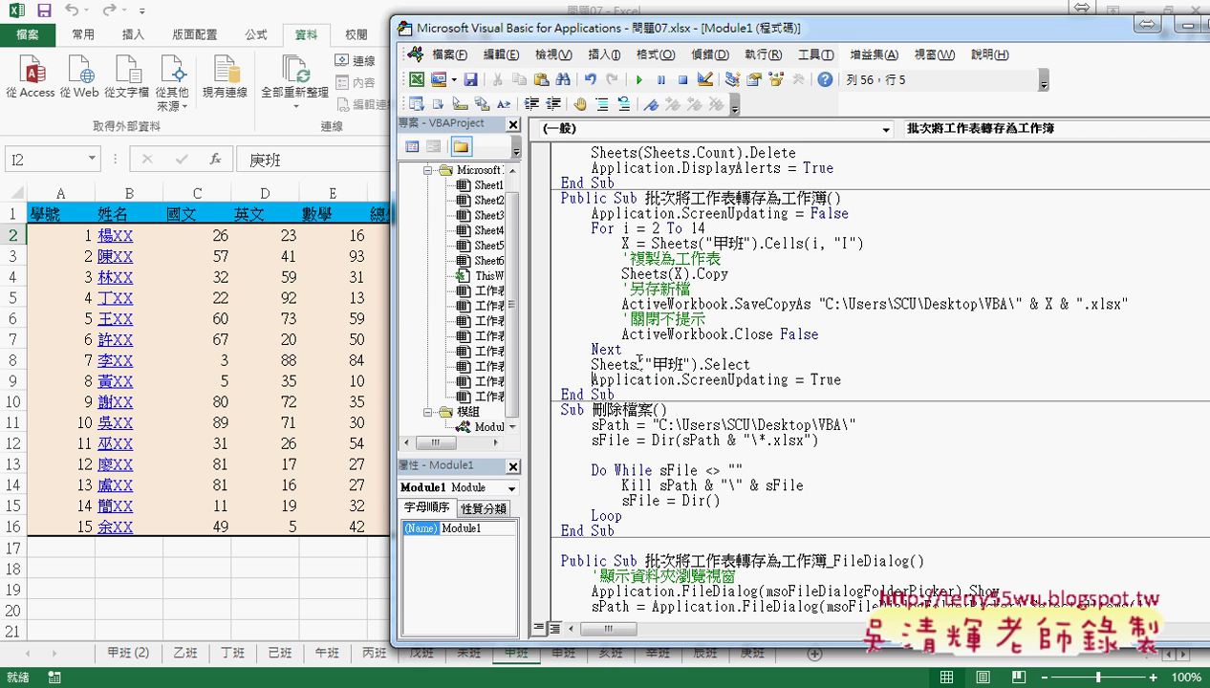
left_click(1143, 16)
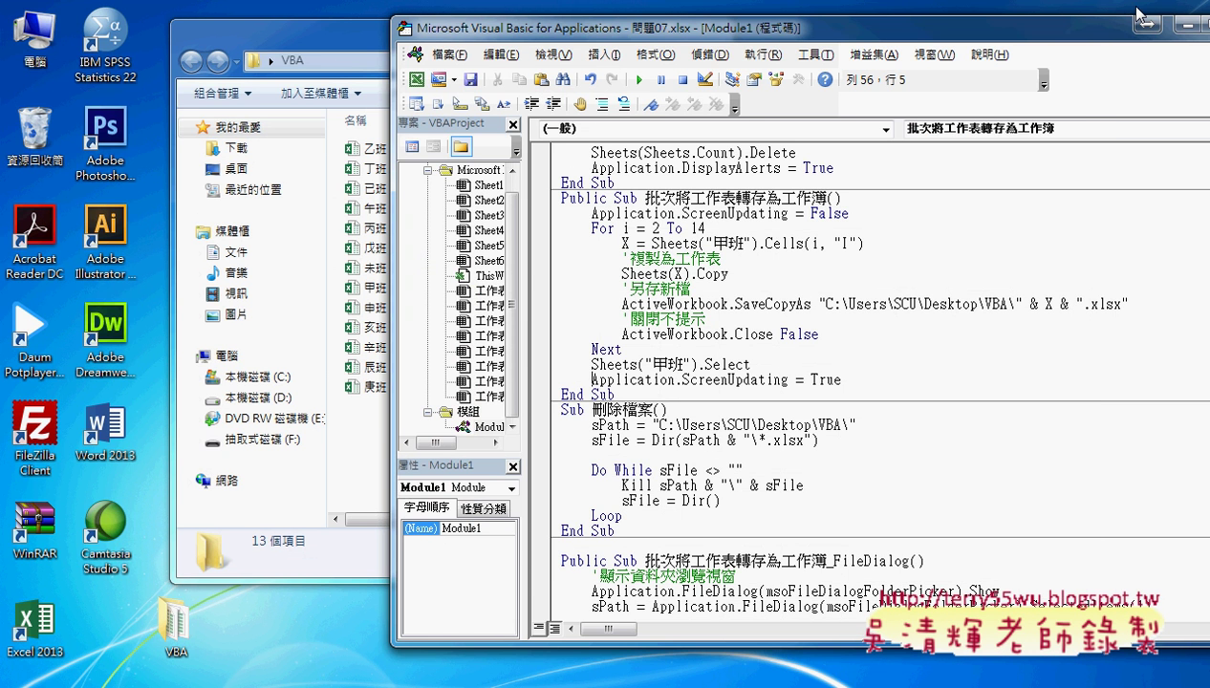
Step: Select all 13 class workbooks in the VBA folder and send them to the Recycle Bin
left_click(692, 489)
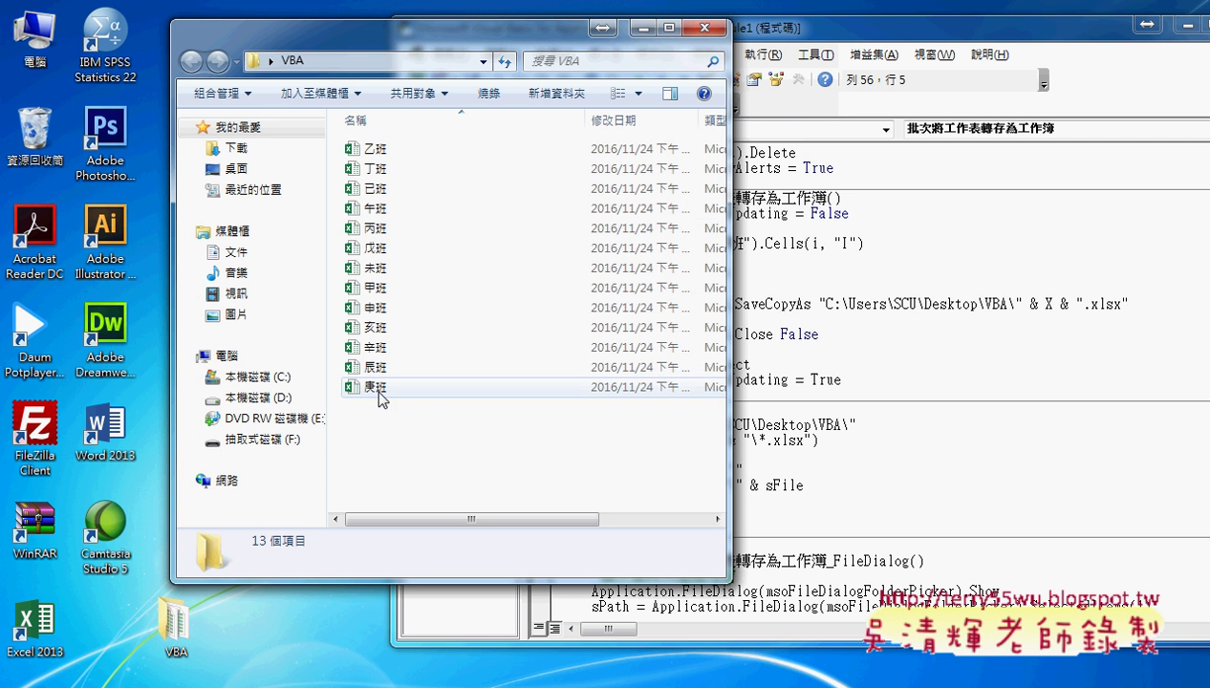
left_click_drag(395, 468, 368, 145)
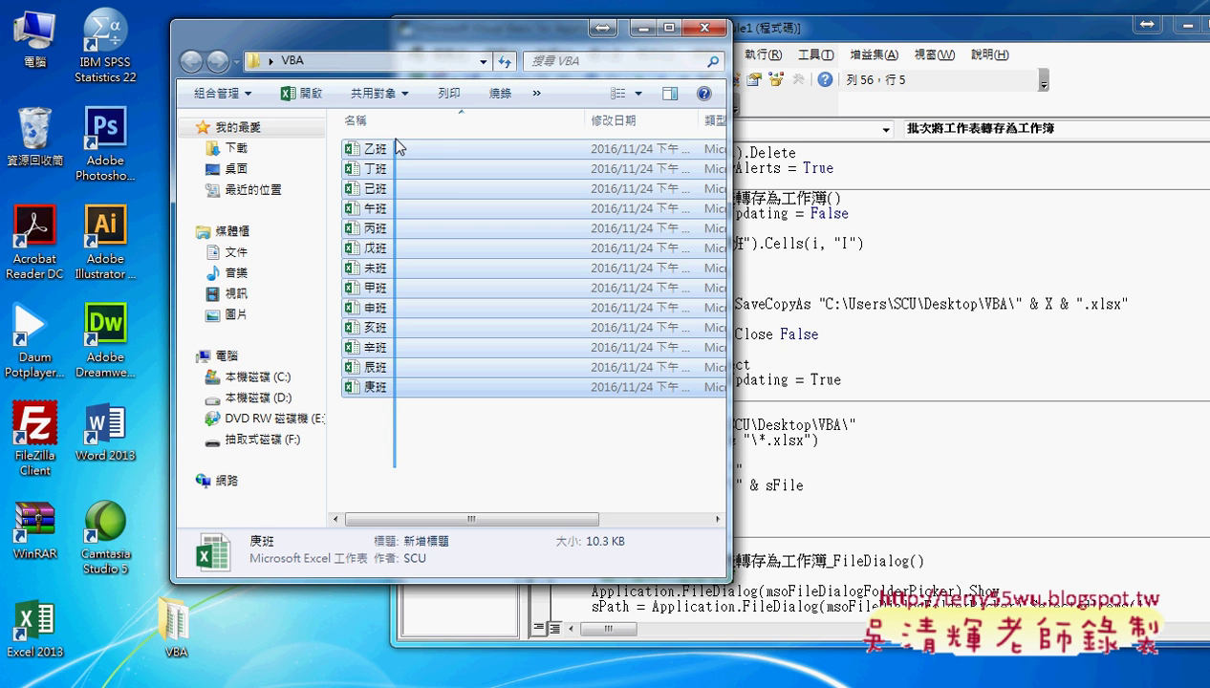
key("Delete")
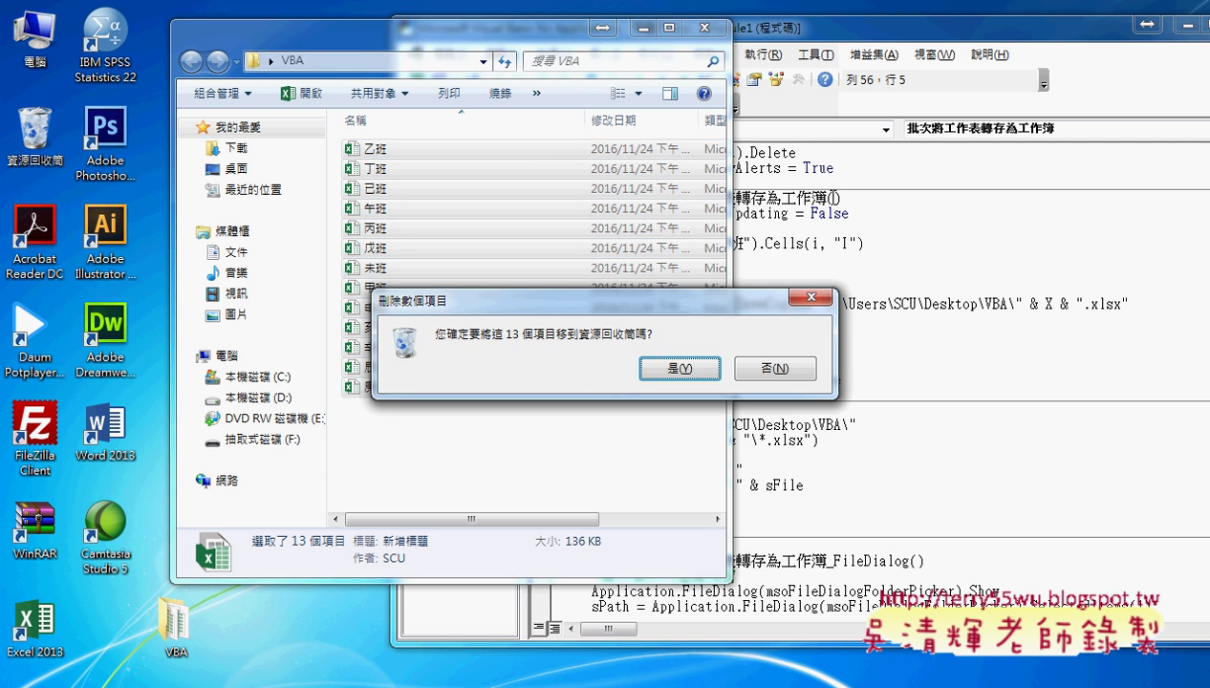
left_click(698, 369)
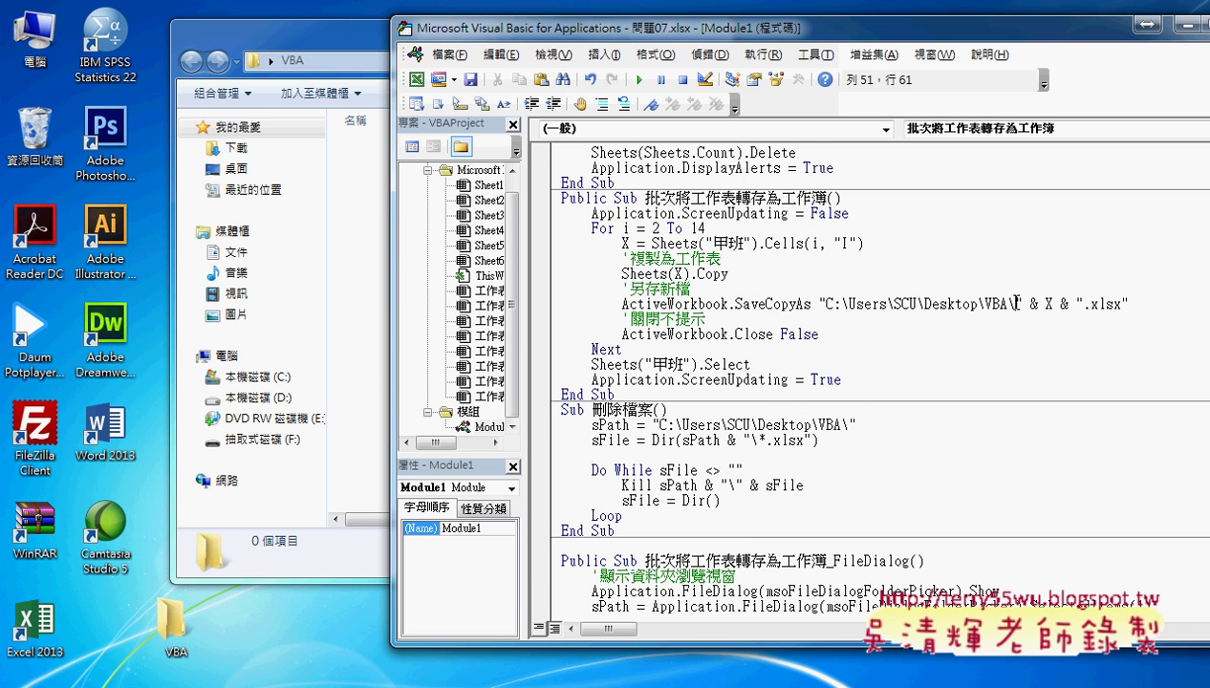
Step: Delete the backslash after VBA in the SaveCopyAs path and rerun the macro
left_click_drag(1017, 302, 1010, 304)
key("Delete")
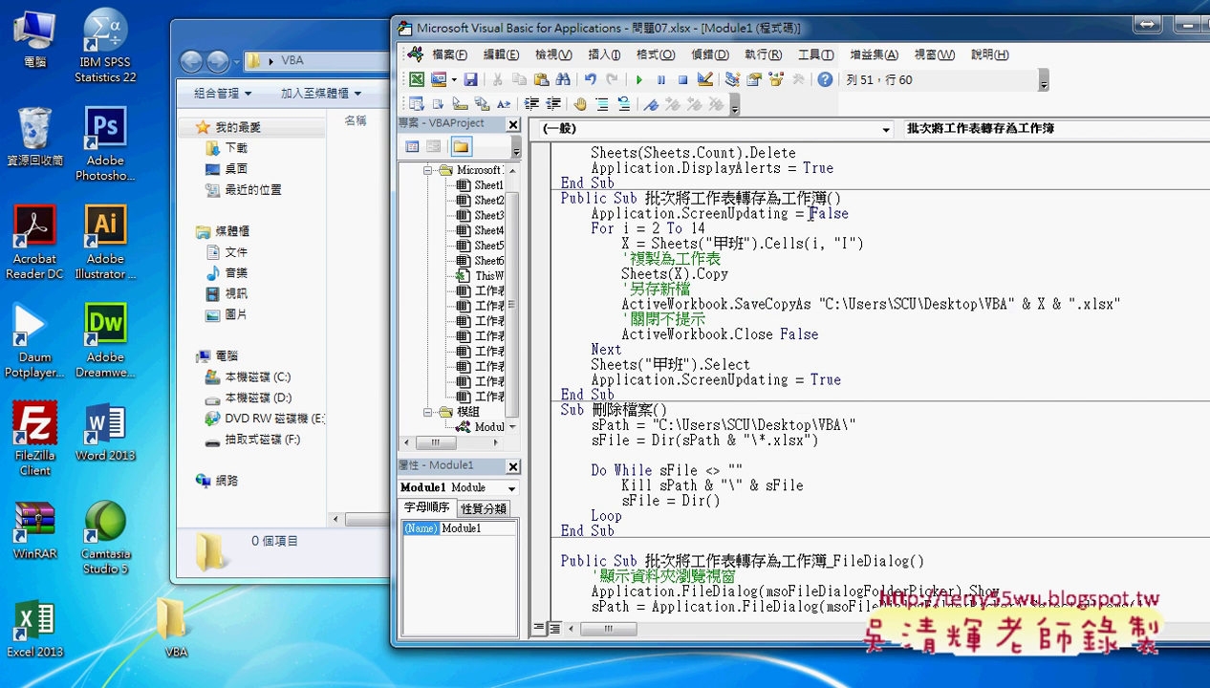
left_click(639, 80)
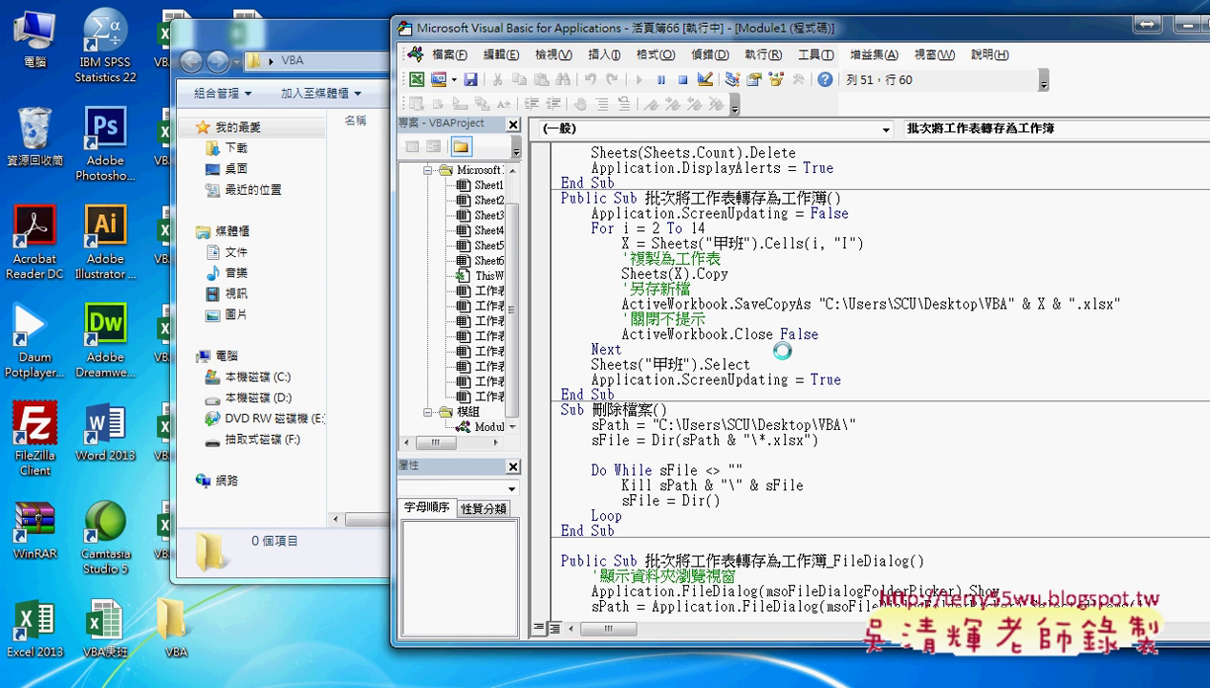
left_click_drag(342, 52, 551, 56)
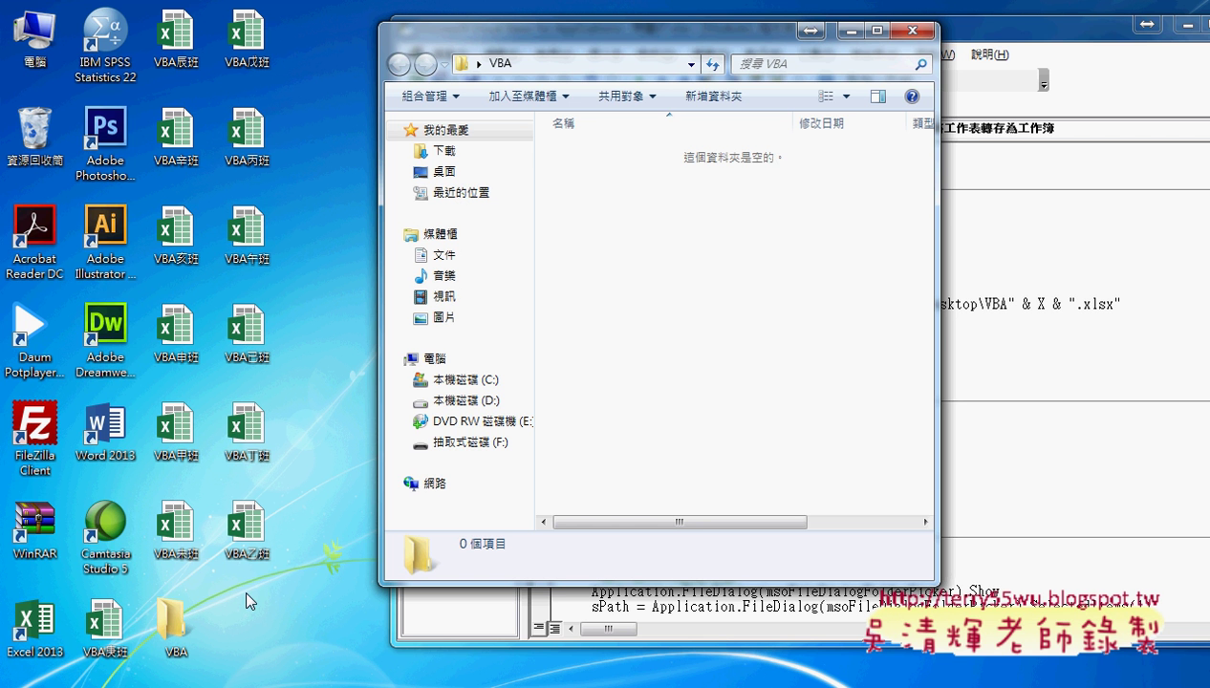
Step: Restore the backslash after VBA in the macro's save path
left_click(1051, 340)
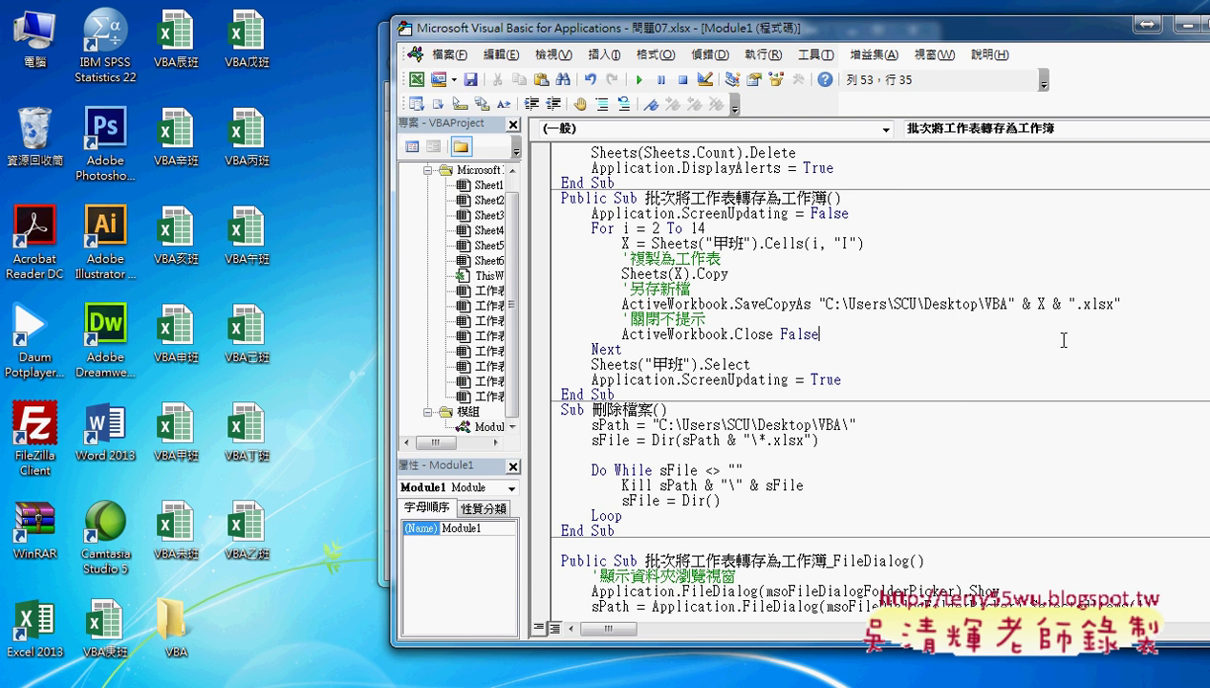
left_click(1013, 304)
type("\\")
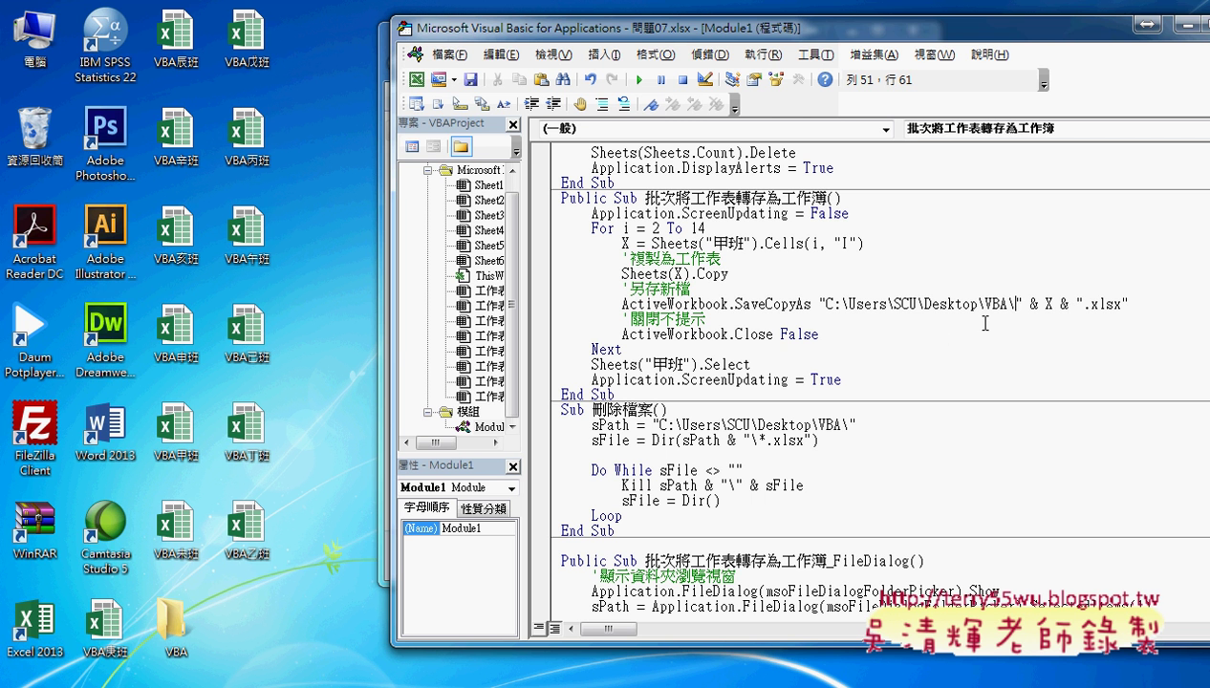
Step: Select the thirteen VBA班 workbooks on the desktop and drag them into the VBA folder
left_click_drag(304, 5, 183, 562)
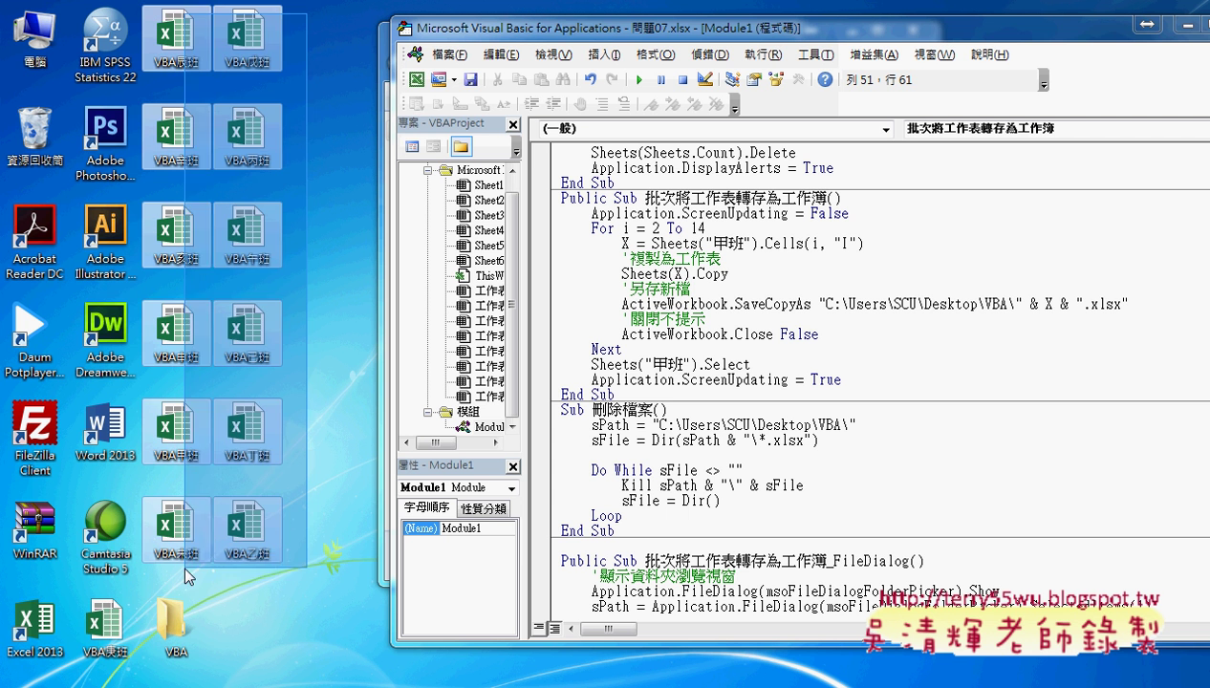
left_click(119, 626, "ctrl")
left_click(113, 631, "ctrl")
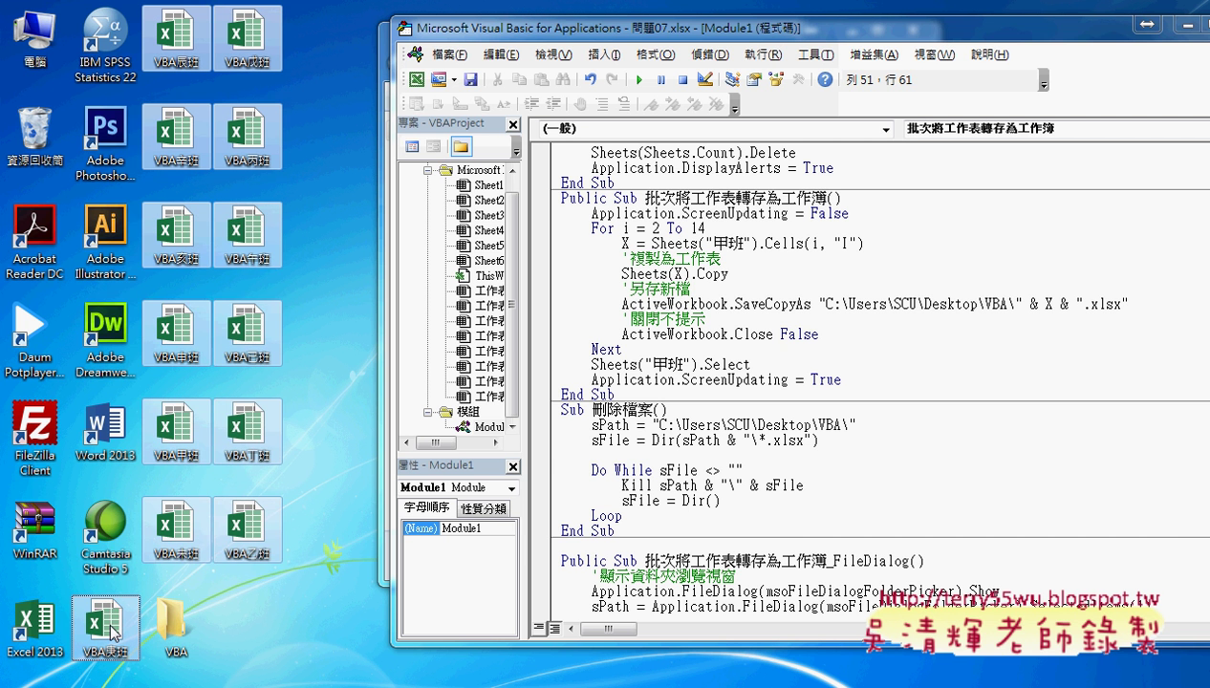
right_click(113, 631)
left_click(244, 613)
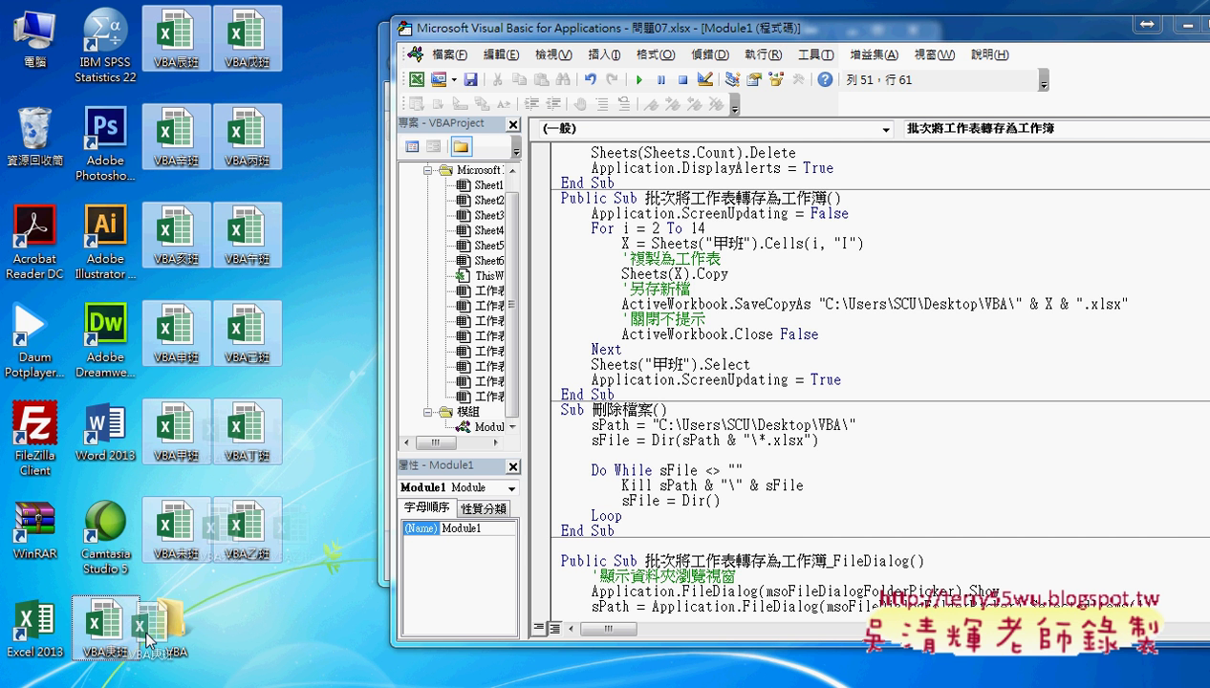
left_click_drag(191, 621, 201, 57)
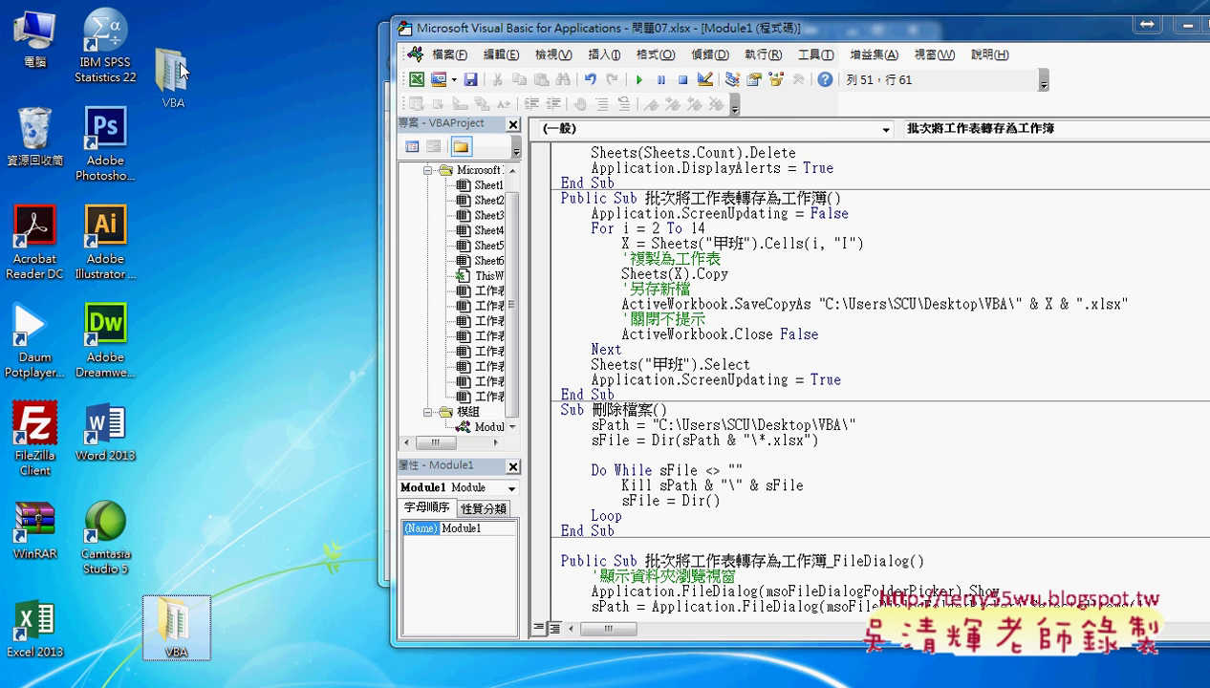
Step: Open the VBA folder to verify all 13 workbooks, then highlight VBA\ in the save path
double_click(196, 56)
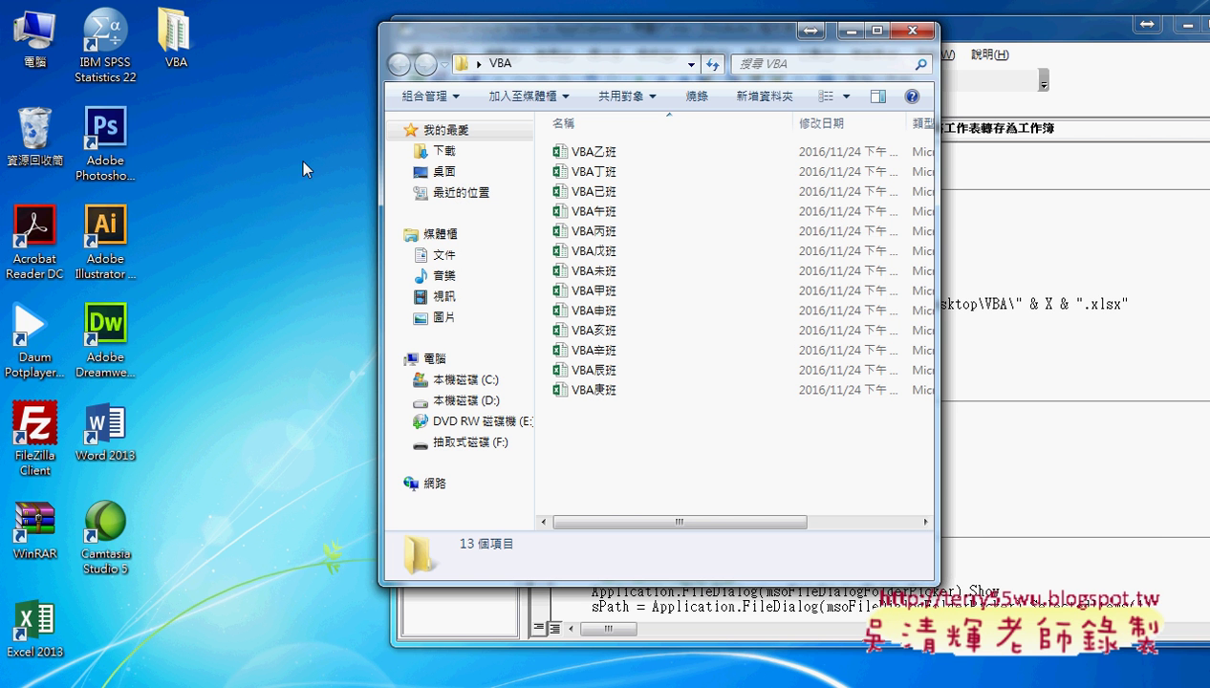
left_click_drag(633, 50, 531, 43)
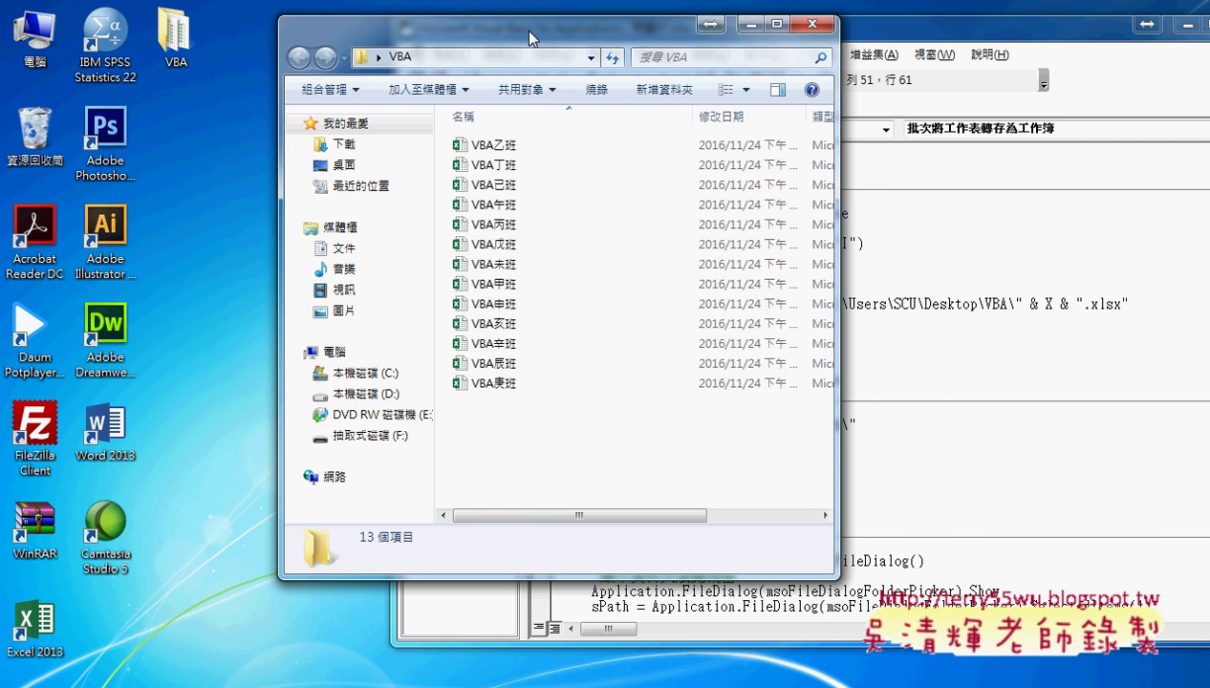
left_click(496, 147)
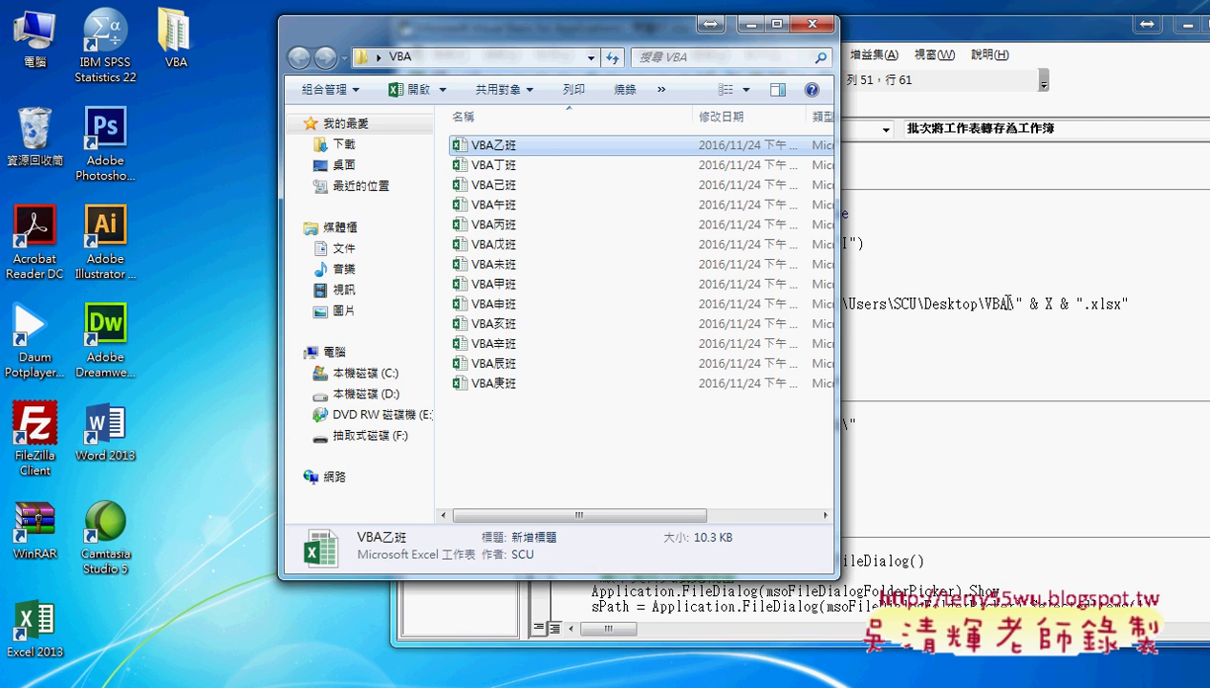
double_click(998, 304)
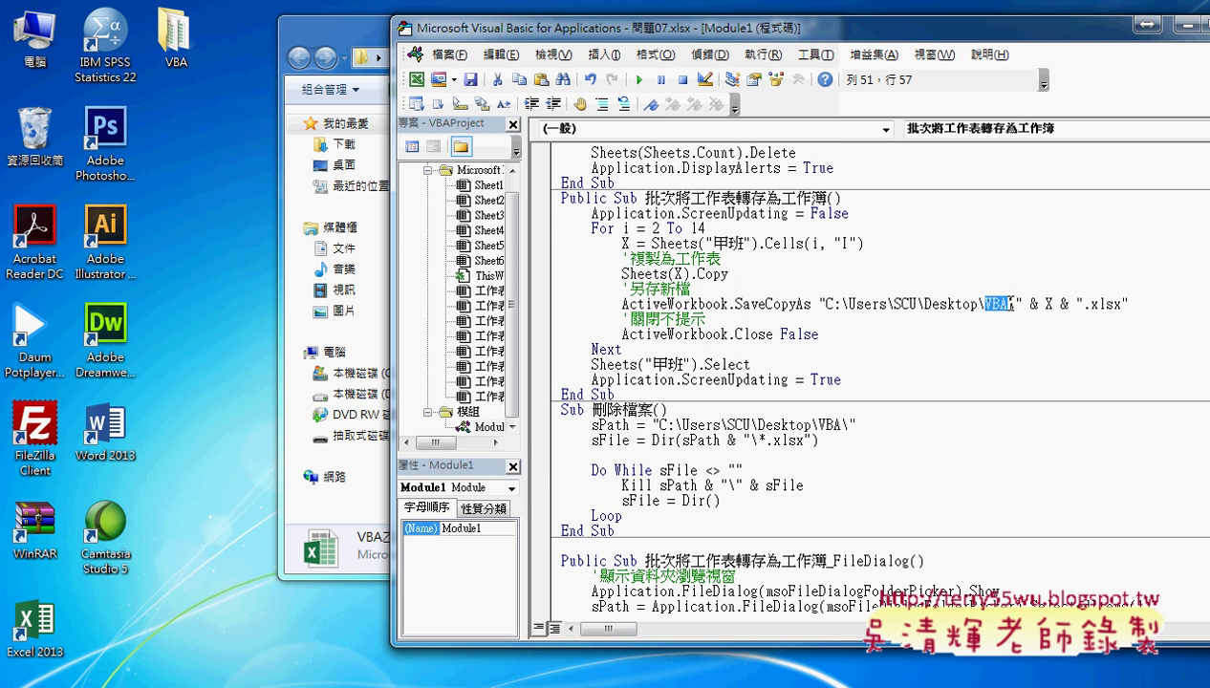
double_click(1009, 304)
Step: Select every workbook in the VBA folder and delete it, confirming the prompt
left_click(368, 55)
left_click_drag(595, 419, 513, 145)
key("Delete")
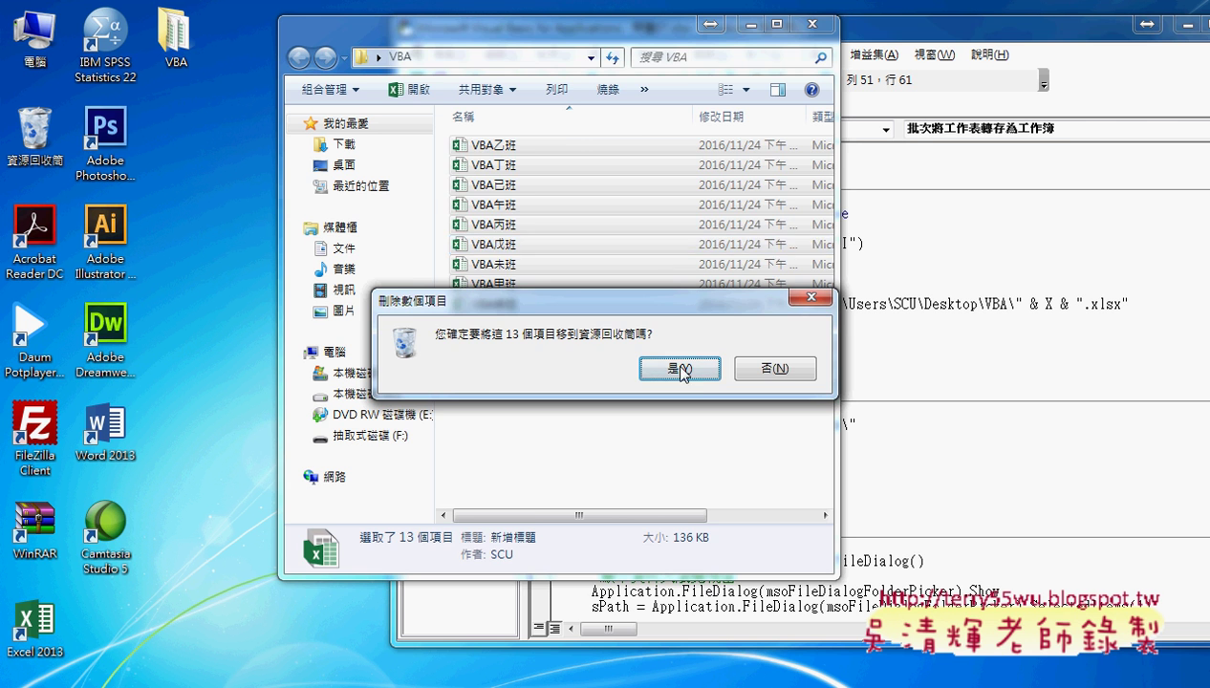
left_click(681, 368)
Step: Rerun the batch-save macro and watch the VBA folder refill with 13 class workbooks
left_click(992, 340)
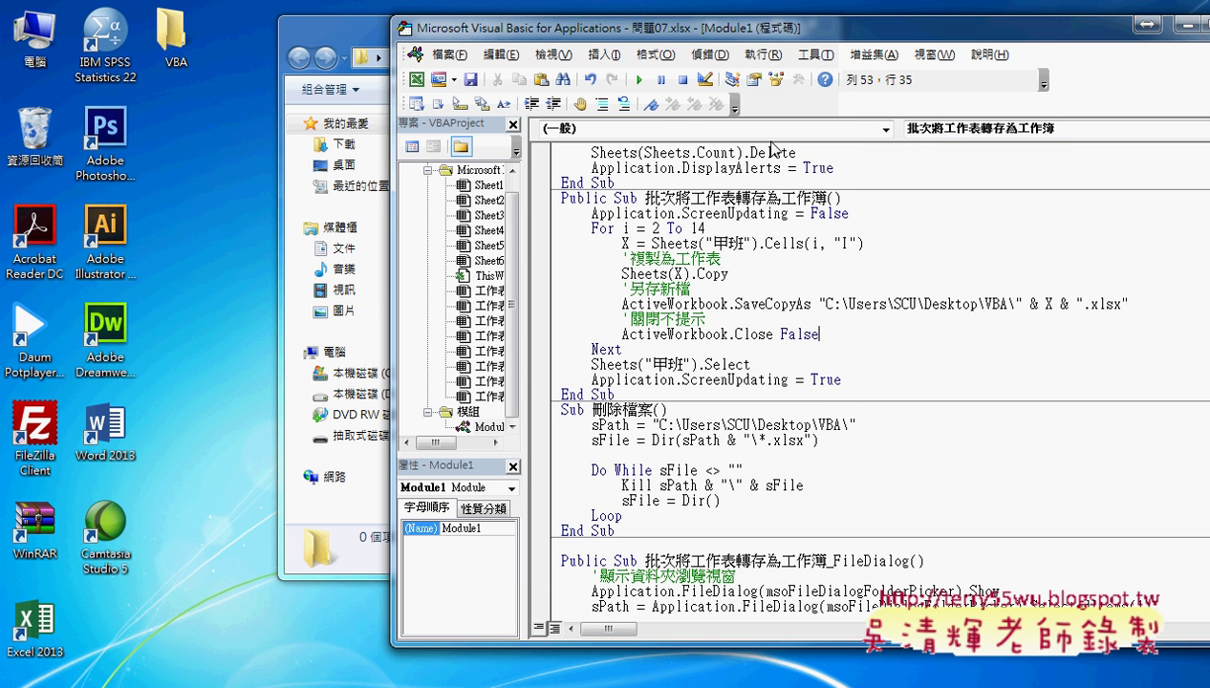
left_click(638, 80)
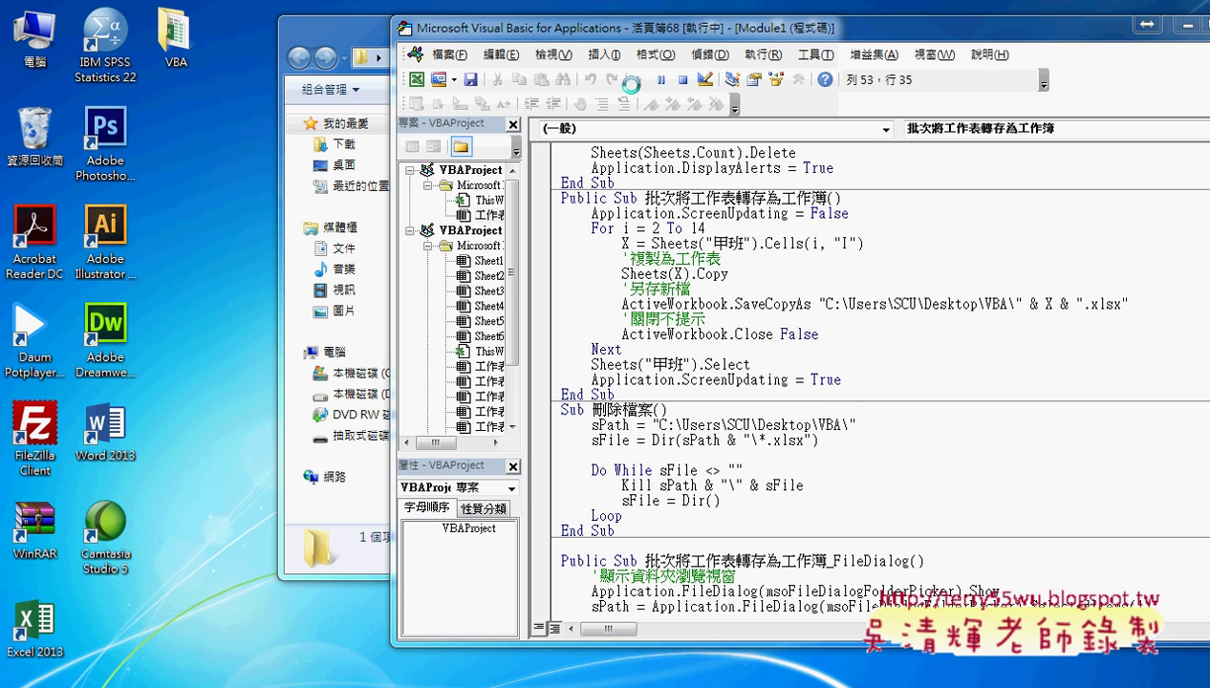
double_click(182, 55)
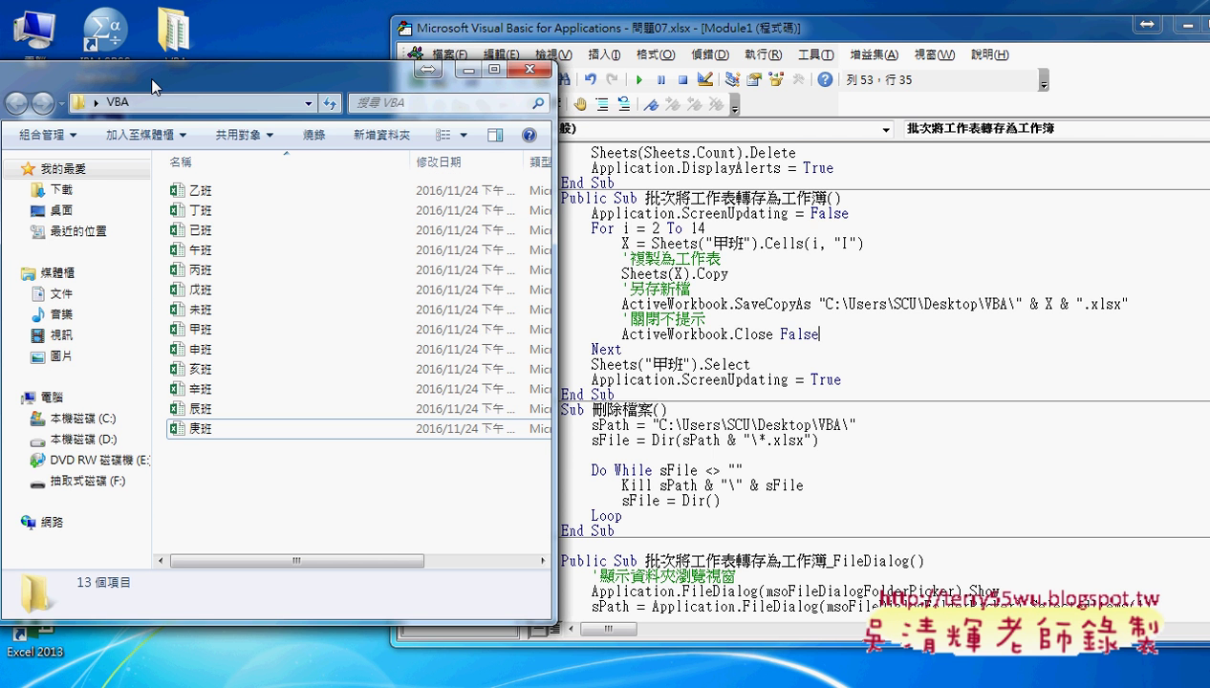
left_click(1011, 304)
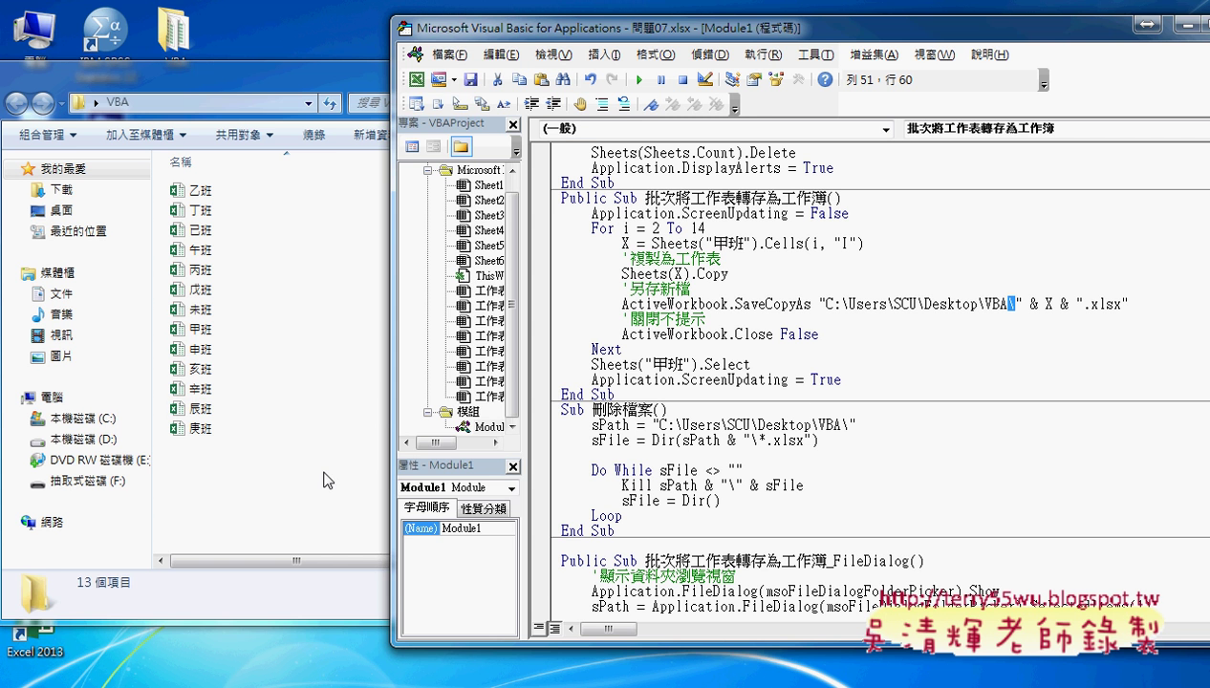
Step: Delete all 13 workbooks from the VBA folder, then rerun the batch-save macro
left_click_drag(233, 473, 208, 167)
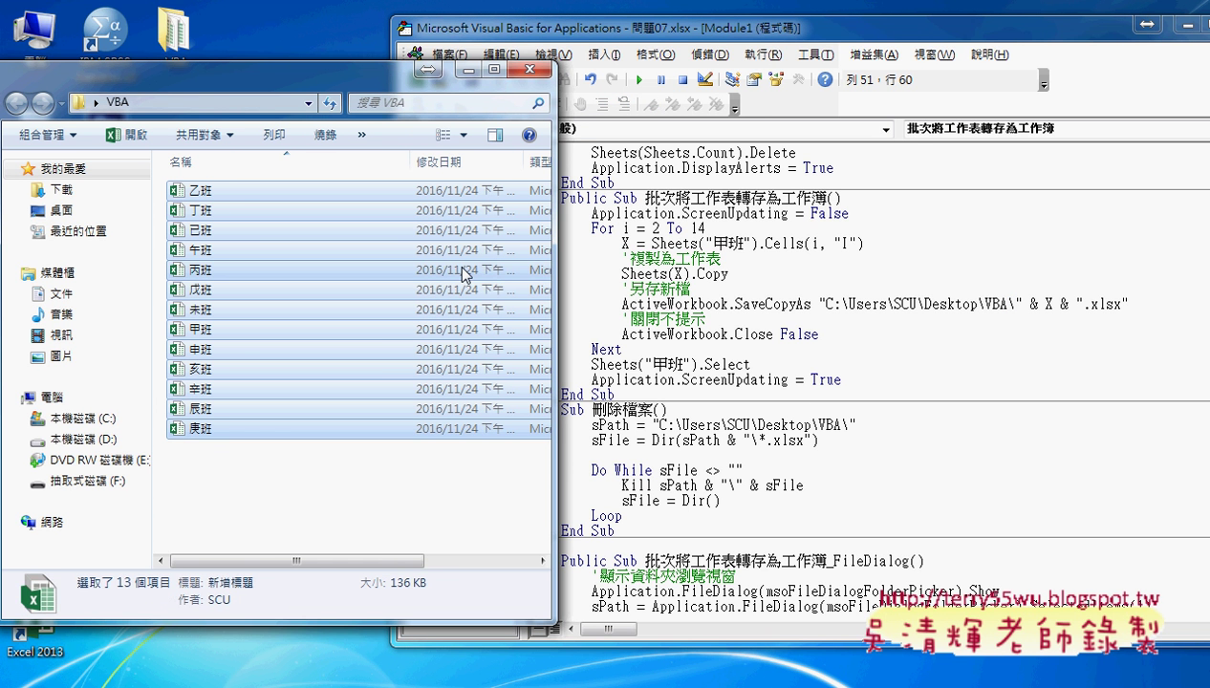
key("Delete")
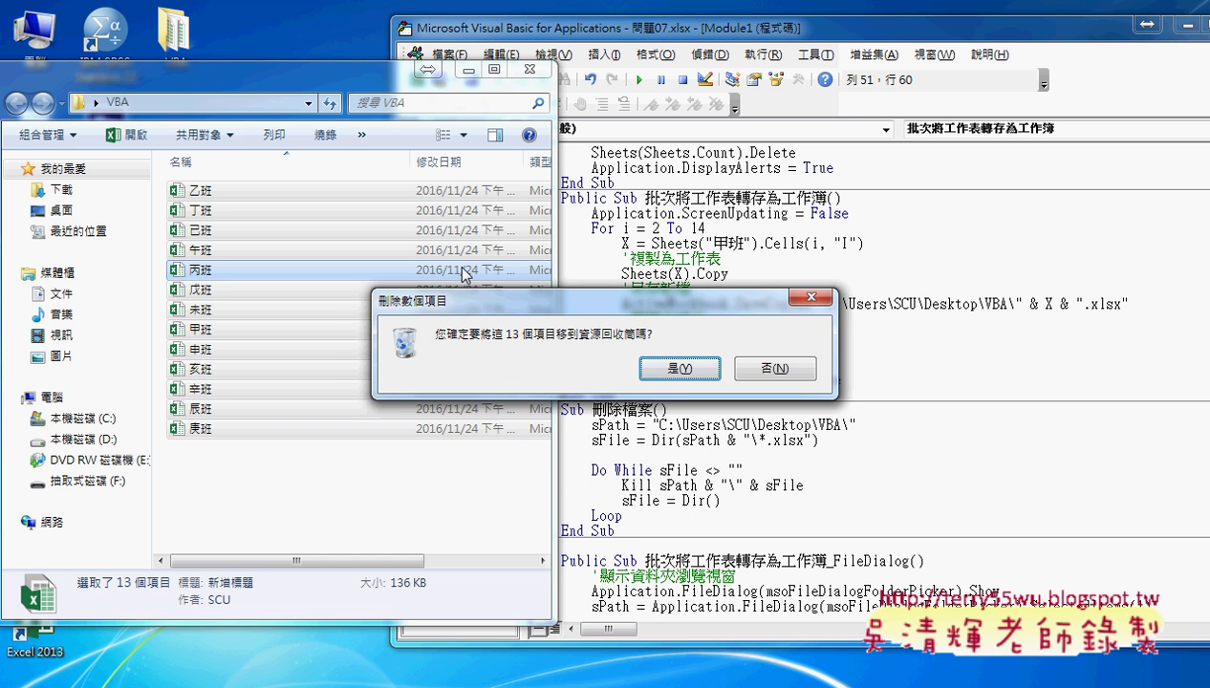
left_click(680, 369)
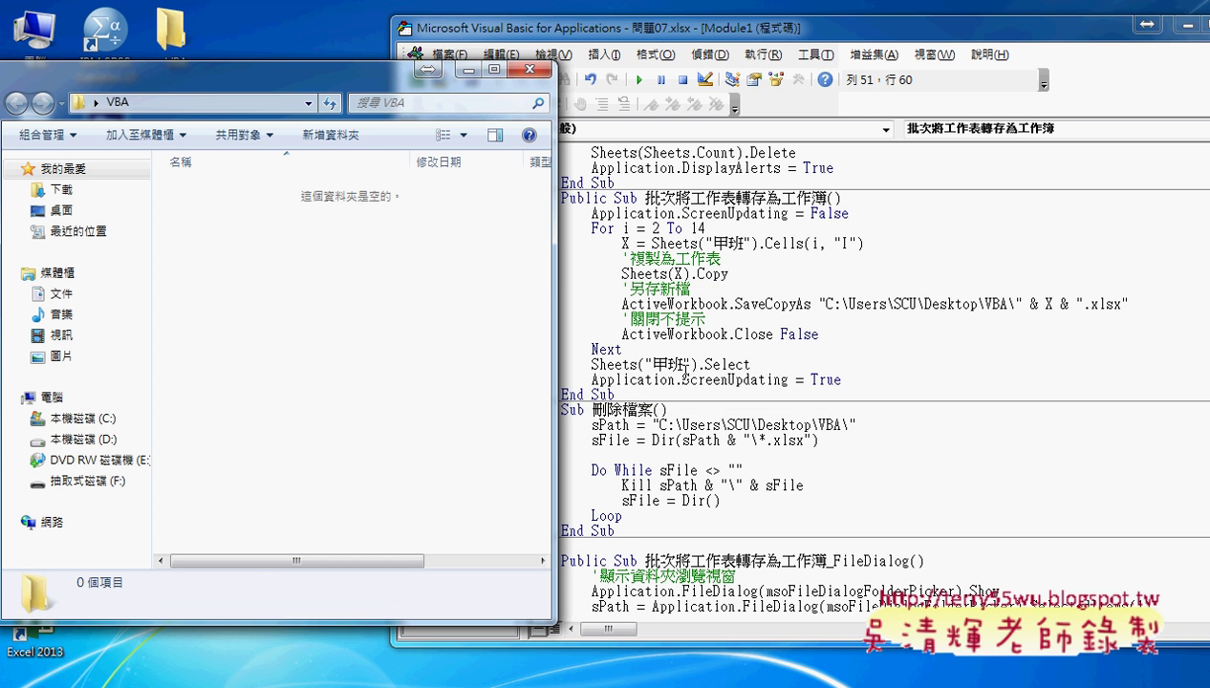
left_click(700, 320)
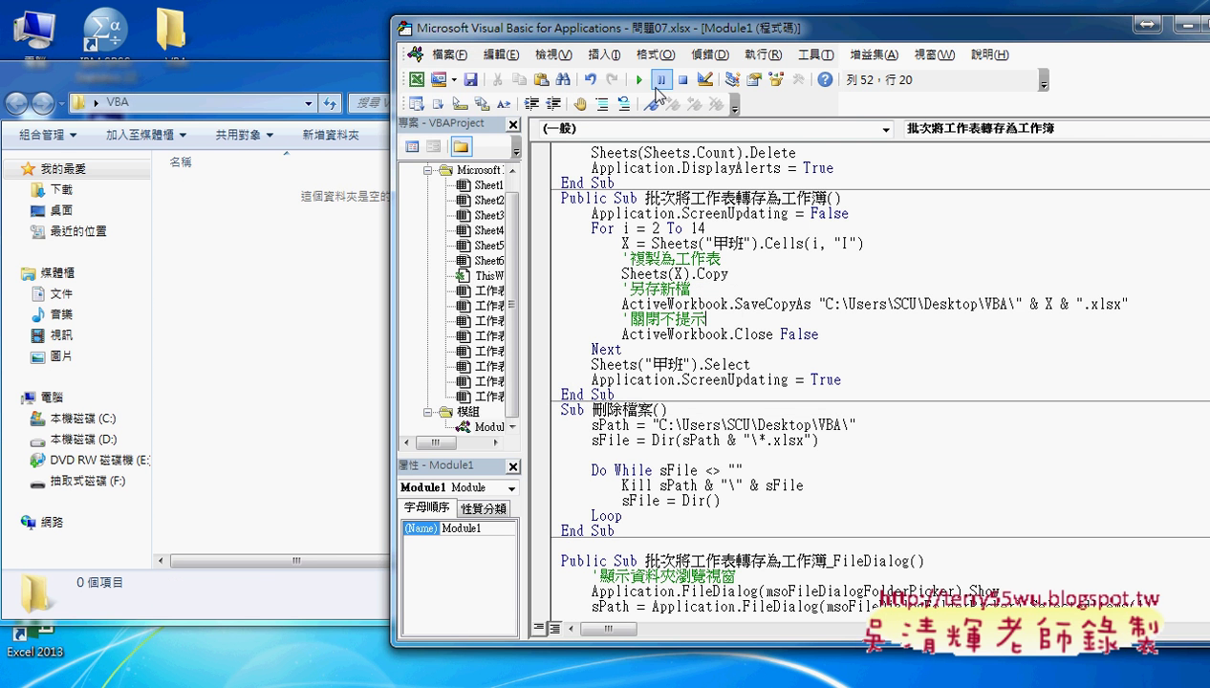
left_click(639, 79)
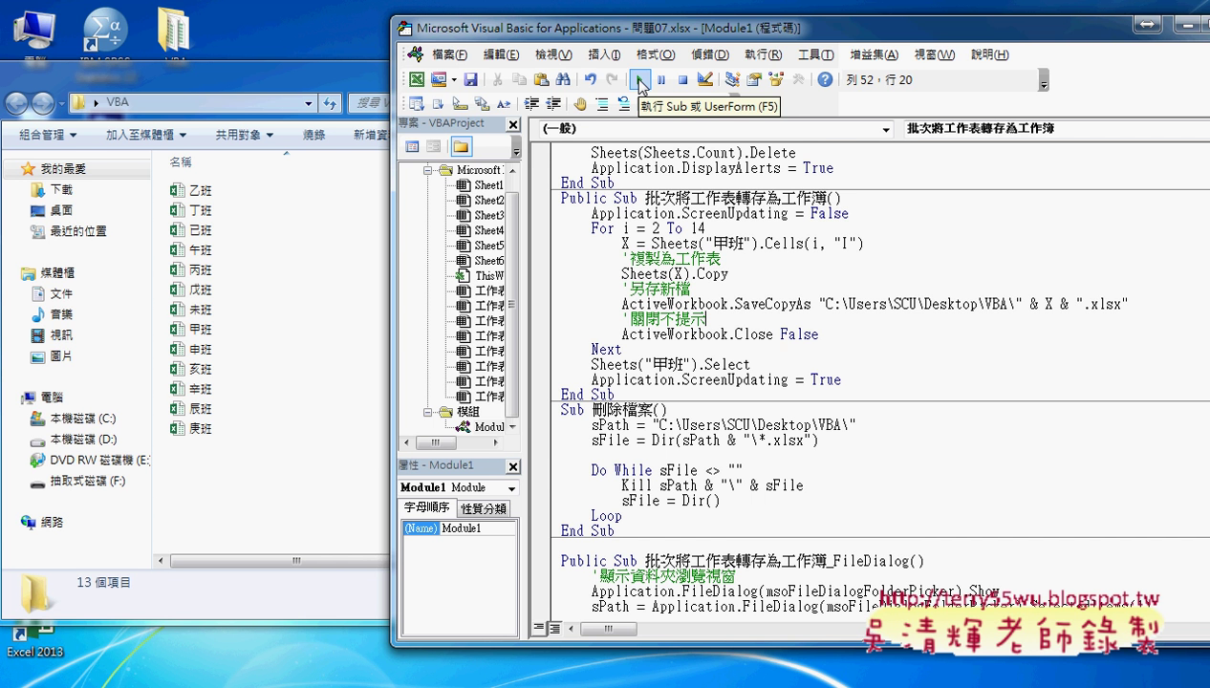
left_click_drag(644, 198, 832, 198)
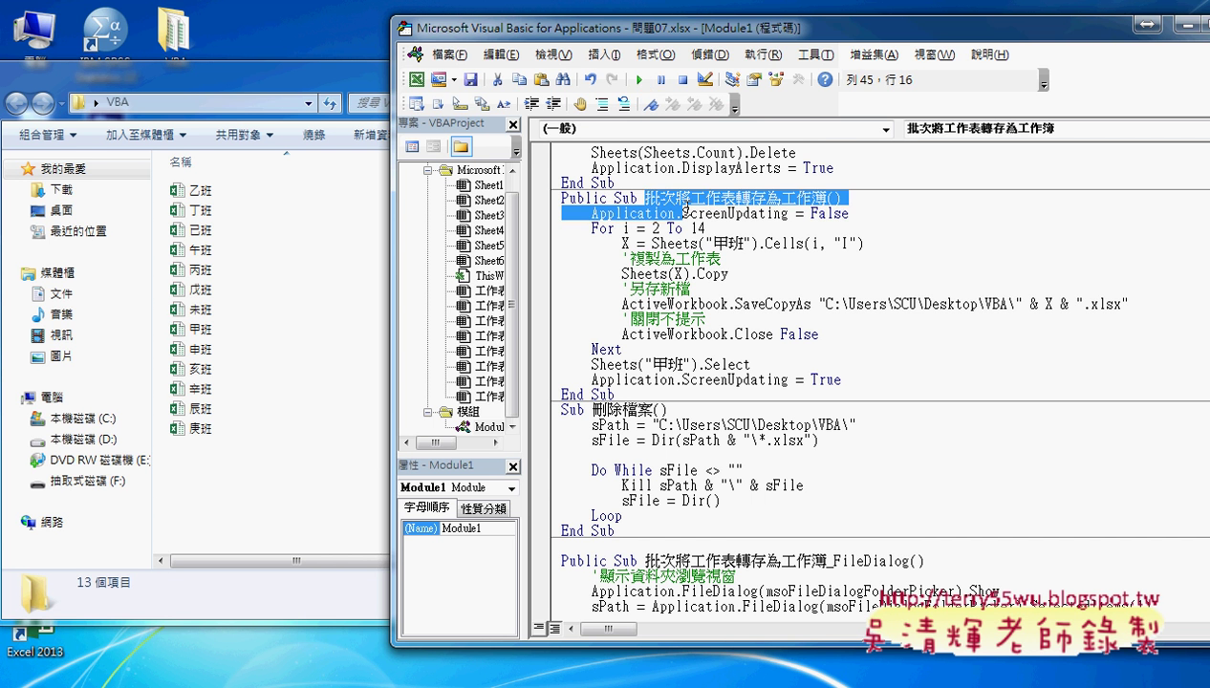
scroll(945, 331, "down", 2)
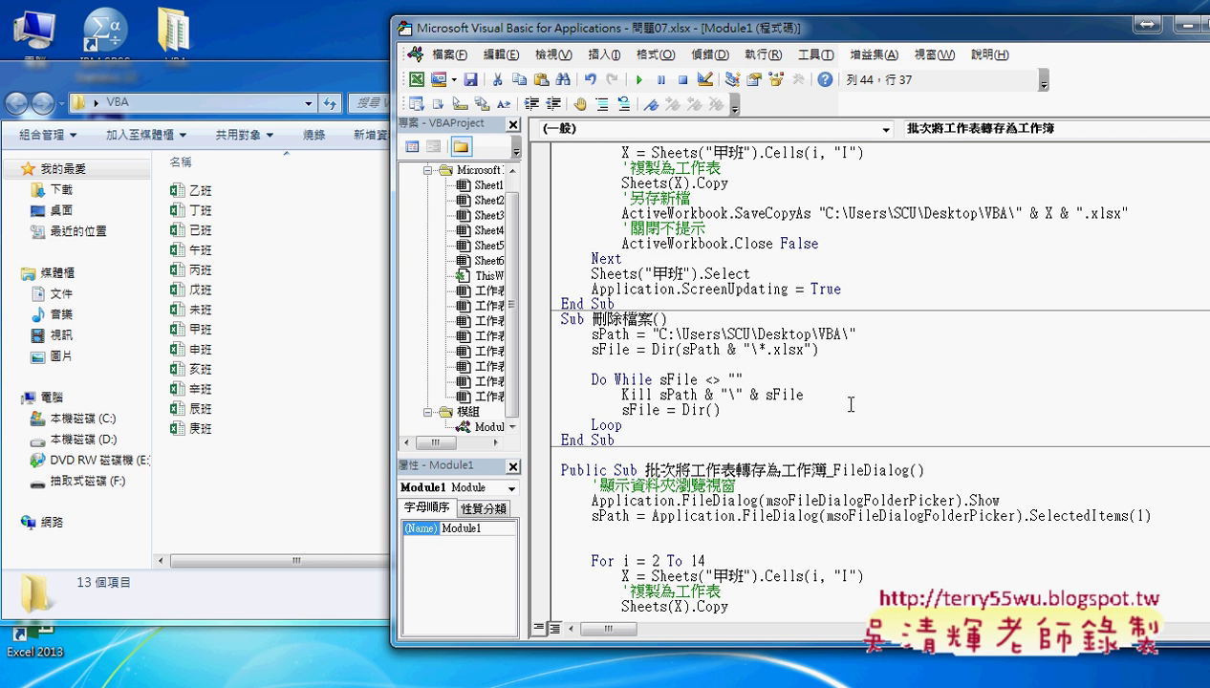
double_click(593, 319)
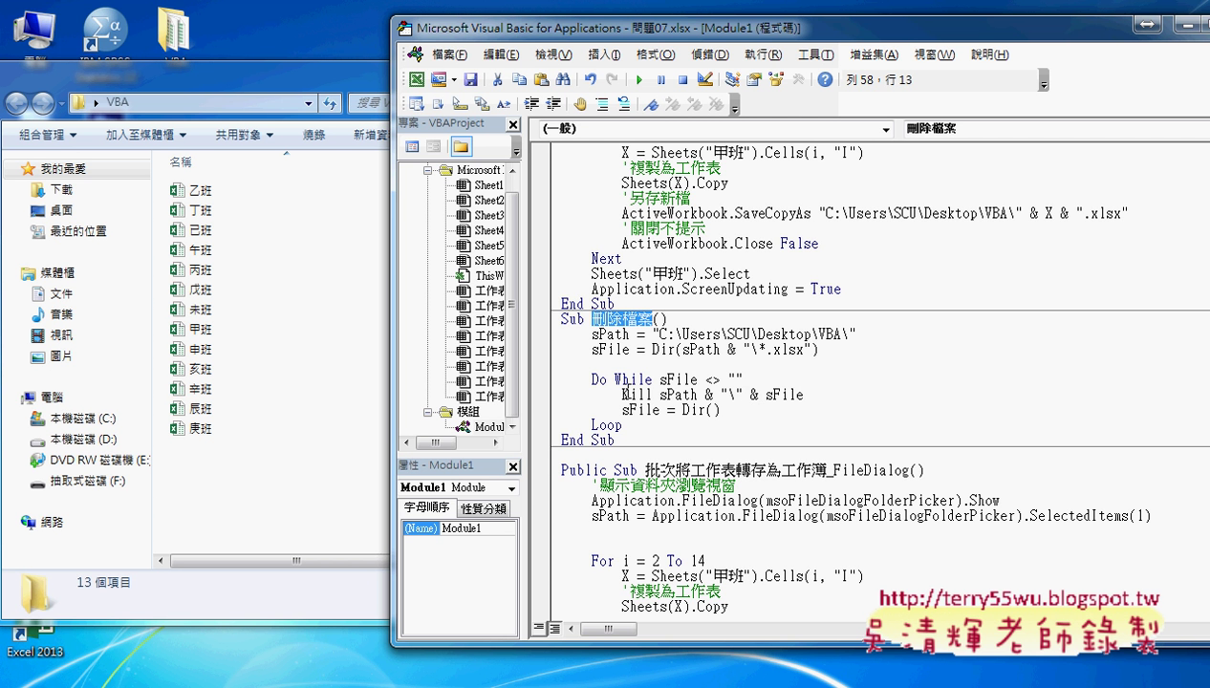
left_click_drag(590, 380, 653, 382)
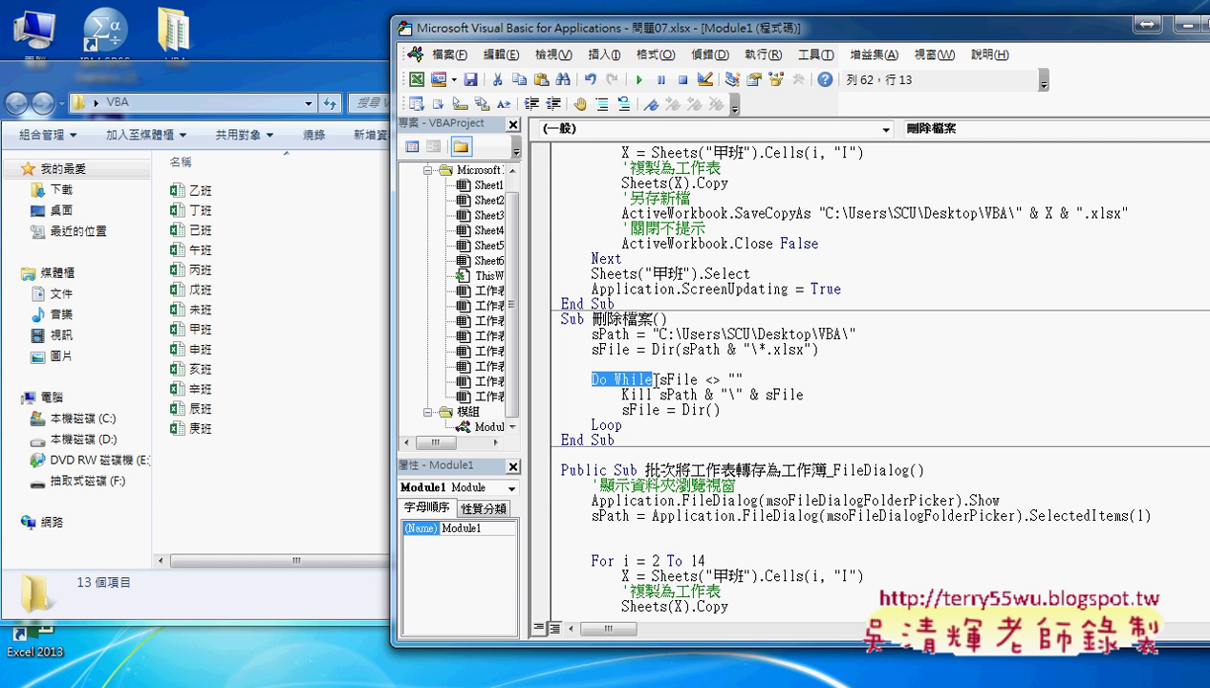
left_click_drag(592, 425, 623, 426)
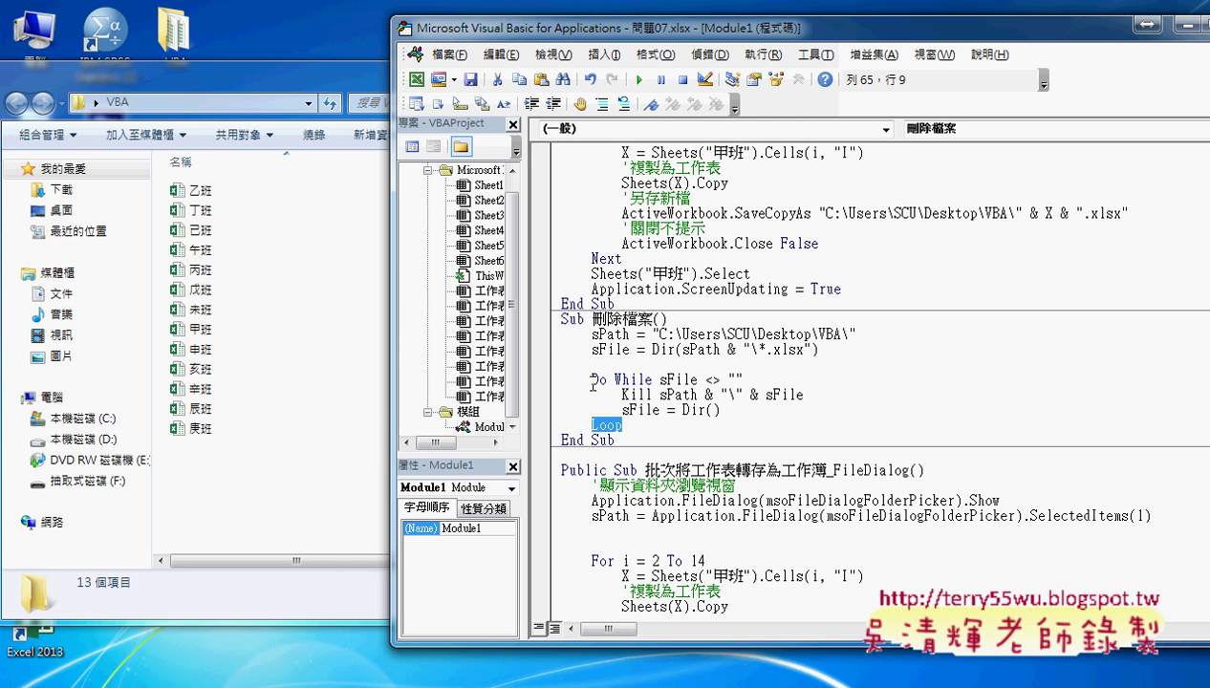
Step: Highlight the Do While condition, the Dir call and the *.xlsx pattern in the delete loop
left_click_drag(591, 379, 737, 381)
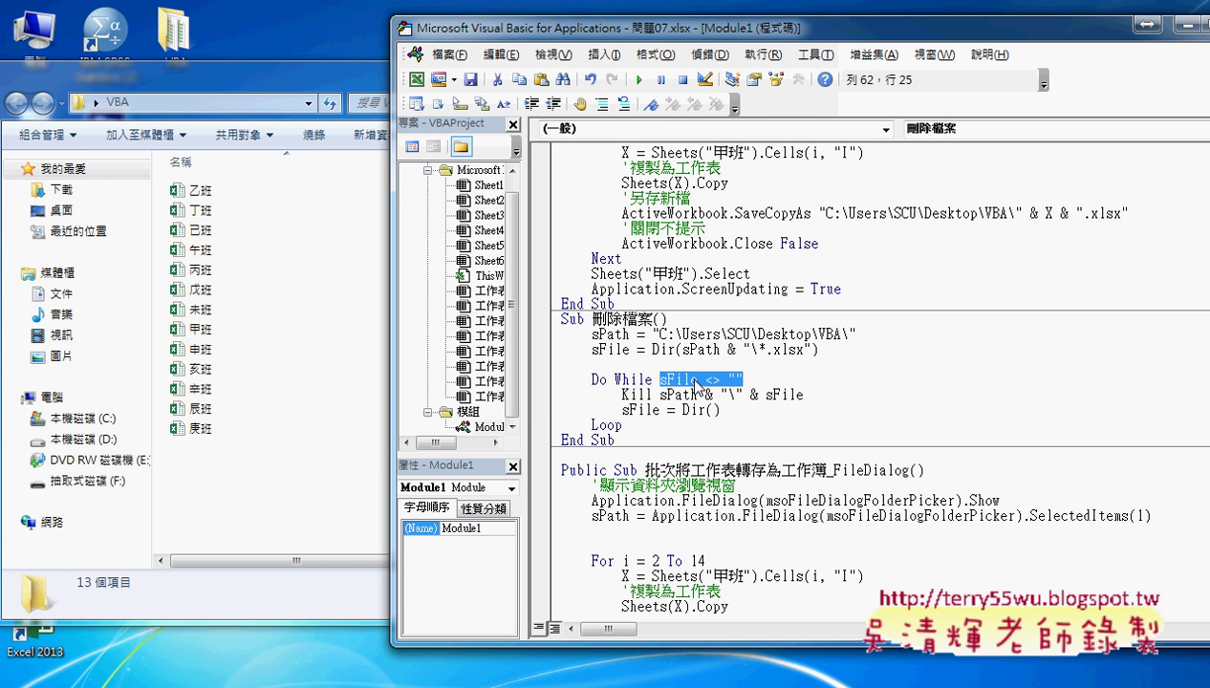
left_click_drag(660, 379, 745, 381)
double_click(663, 349)
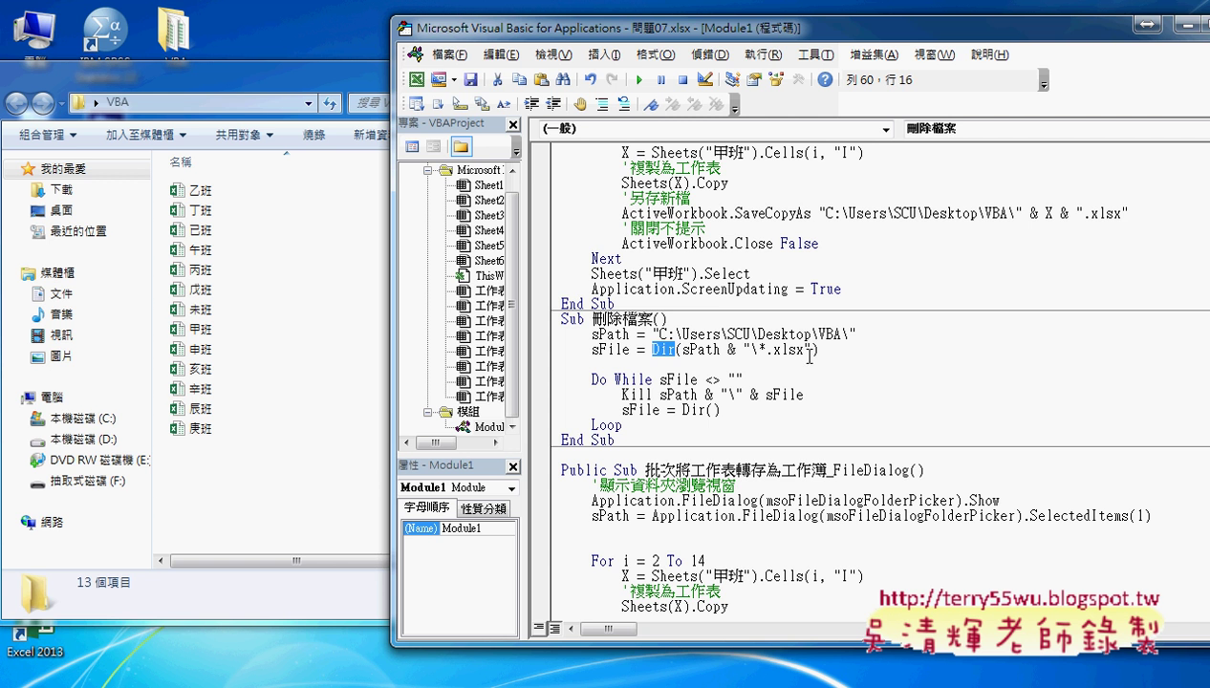
mouse_move(804, 350)
left_mouse_down()
mouse_move(729, 349)
mouse_move(810, 350)
left_mouse_up()
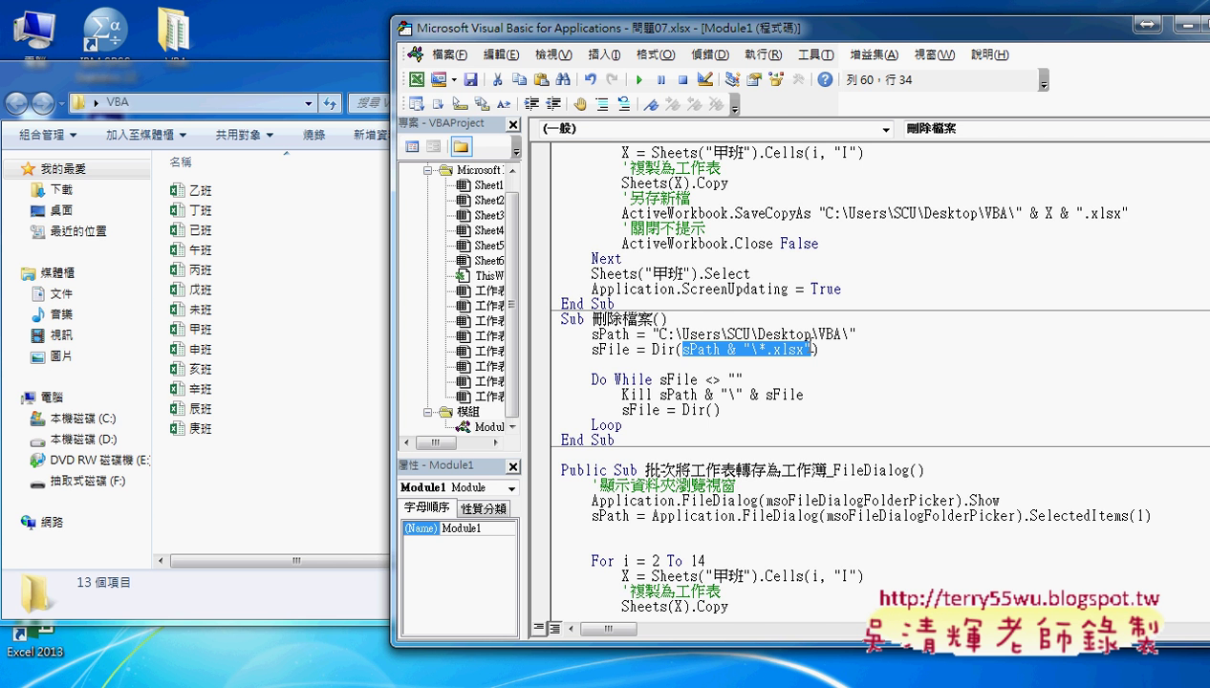
Step: Highlight the batch-save sub's name, then bring up the Google Docs 程式碼 document
scroll(810, 348, "up", 2)
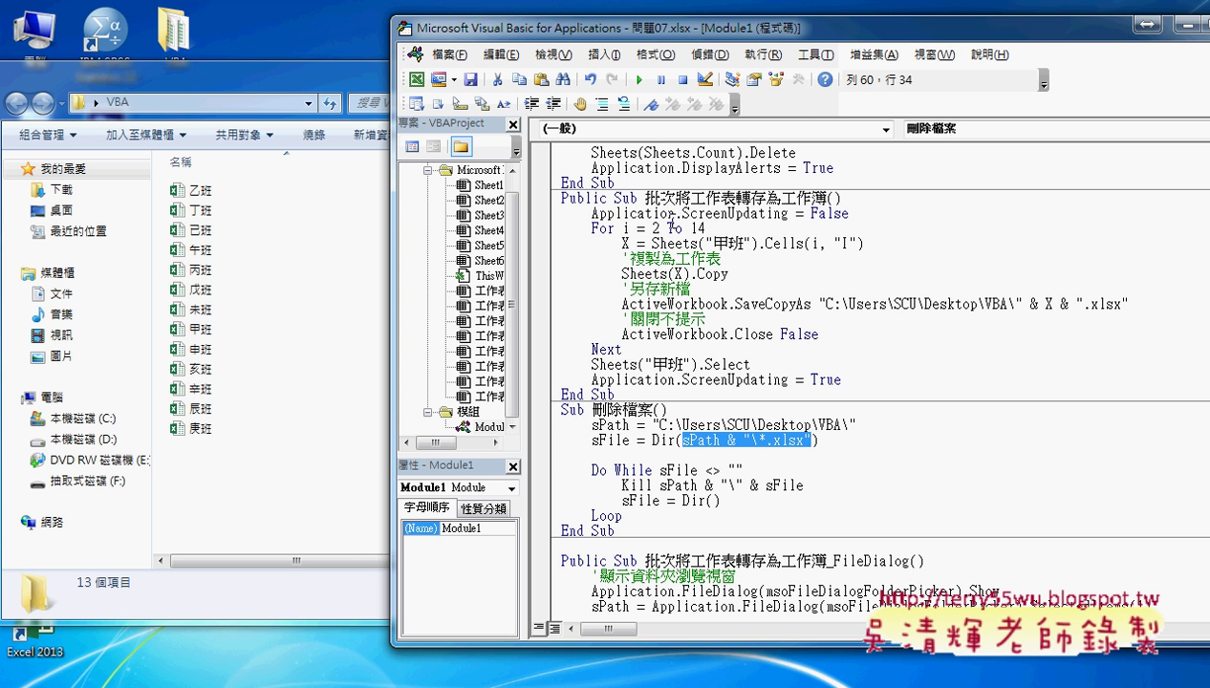
left_click(652, 198)
left_click_drag(657, 198, 827, 198)
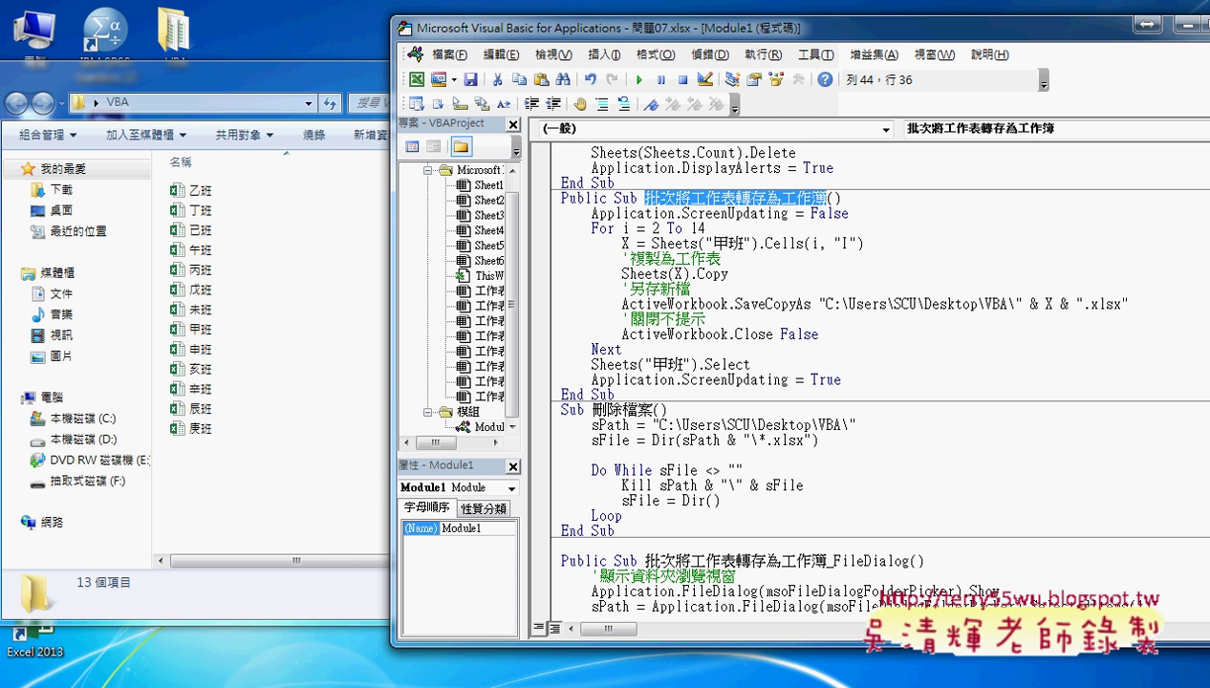
left_click(229, 612)
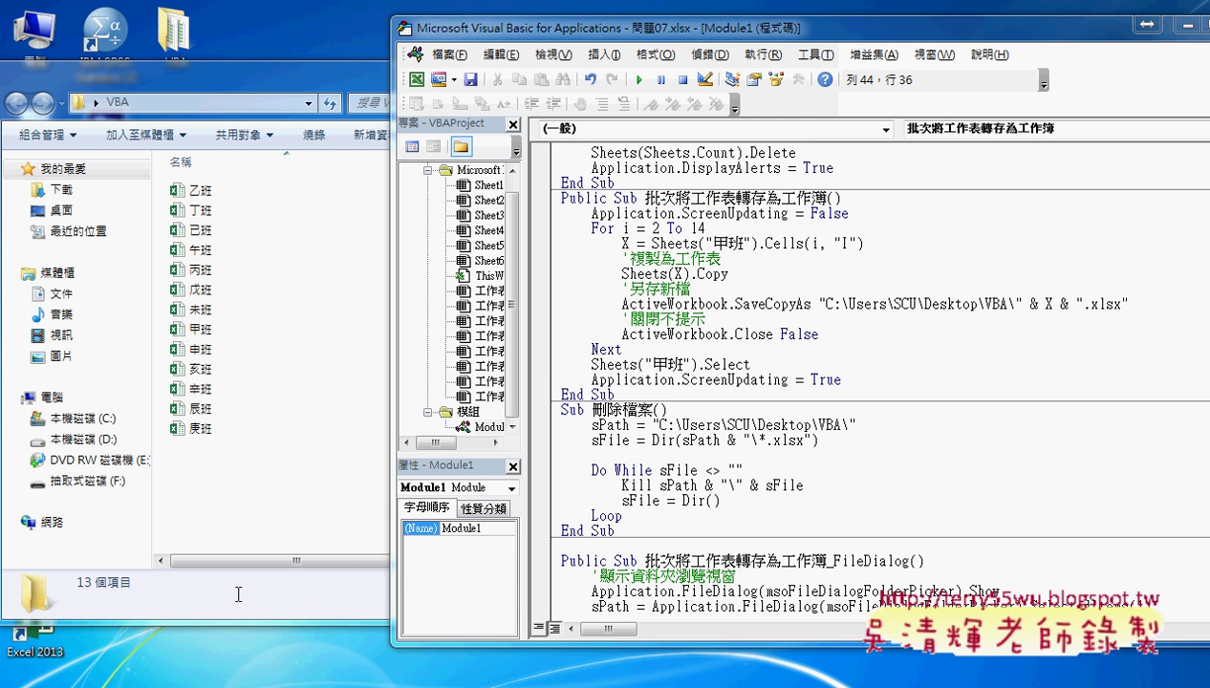
scroll(729, 436, "down", 1)
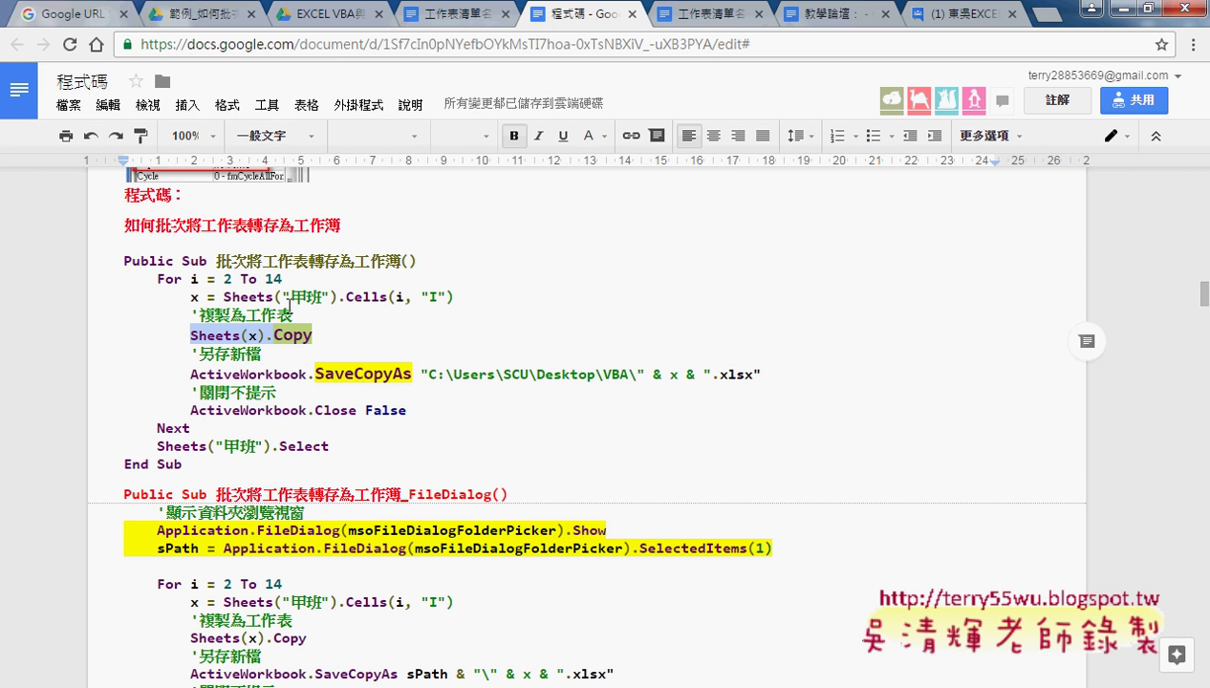
mouse_move(121, 259)
left_mouse_down()
mouse_move(189, 260)
mouse_move(217, 465)
left_mouse_up()
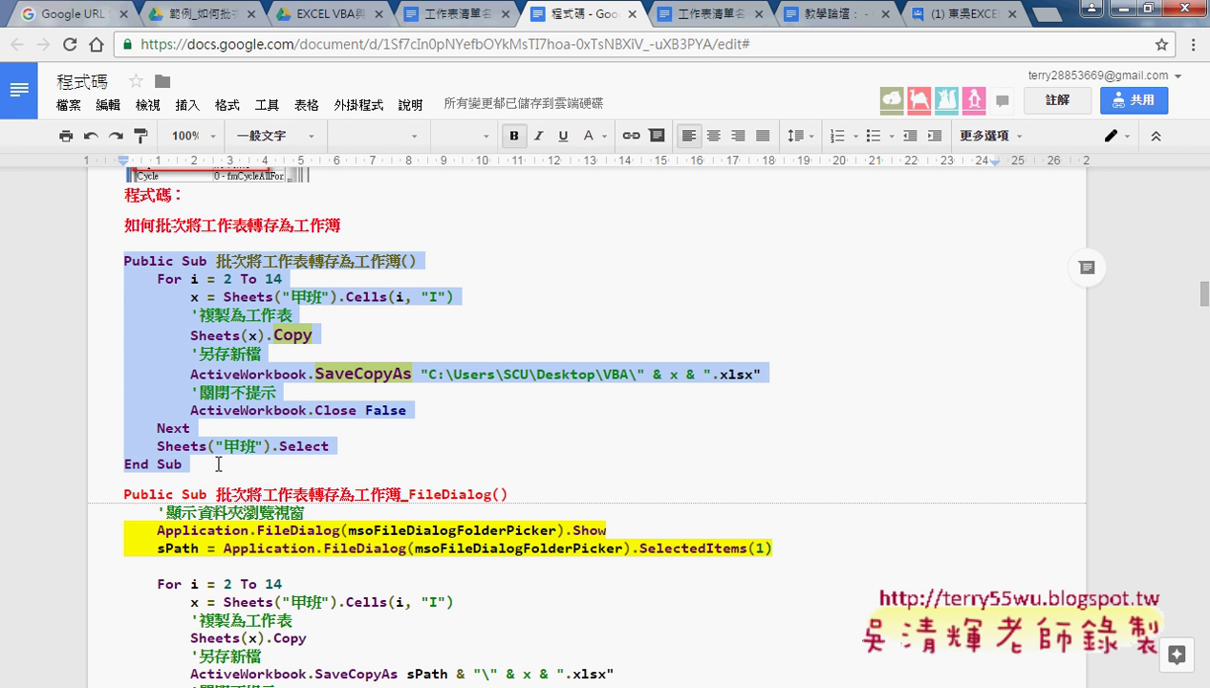